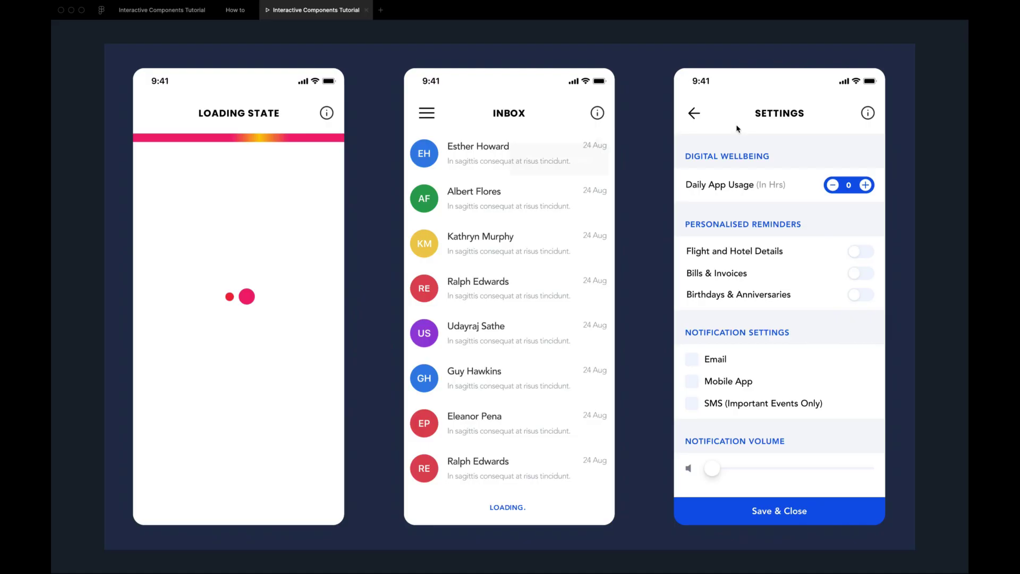
# - Open and close the inbox side menu, then swipe three inbox rows to reveal delete
pyautogui.click(427, 114)
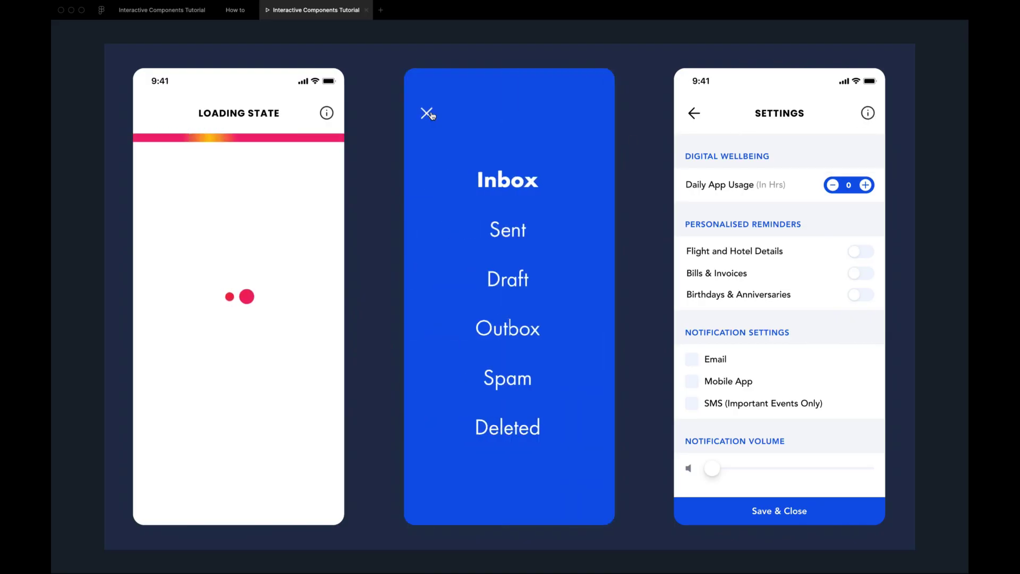
pyautogui.click(427, 113)
pyautogui.moveTo(558, 153)
pyautogui.mouseDown()
pyautogui.moveTo(447, 153)
pyautogui.moveTo(559, 153)
pyautogui.mouseUp()
pyautogui.moveTo(557, 198)
pyautogui.mouseDown()
pyautogui.moveTo(446, 198)
pyautogui.moveTo(542, 198)
pyautogui.mouseUp()
pyautogui.moveTo(478, 332); pyautogui.dragTo(446, 332)
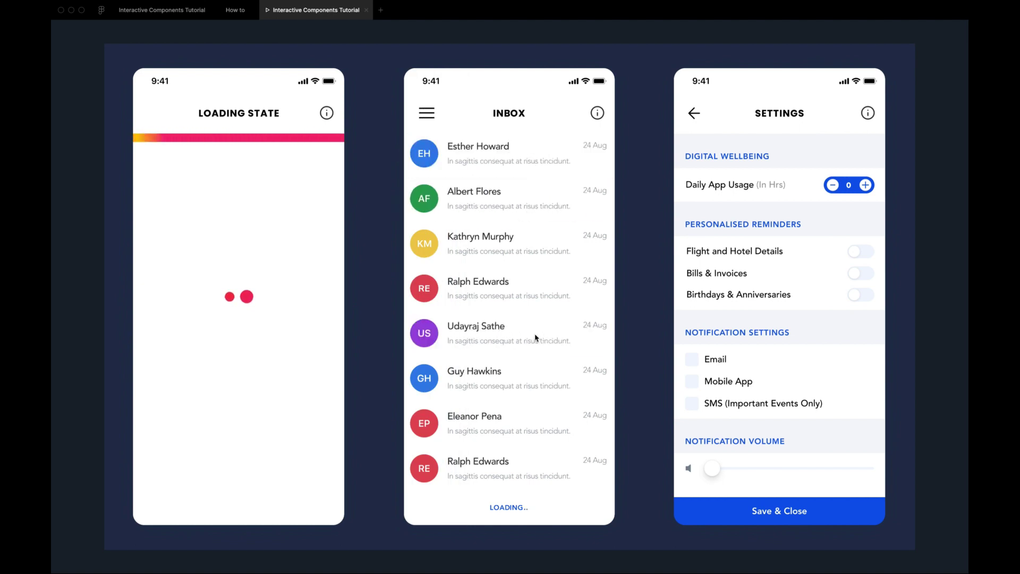
# - Raise Daily App Usage twice, lower it once, and switch on two reminder toggles
pyautogui.click(865, 185)
pyautogui.click(866, 185)
pyautogui.click(833, 185)
pyautogui.click(860, 251)
pyautogui.click(859, 273)
pyautogui.click(860, 294)
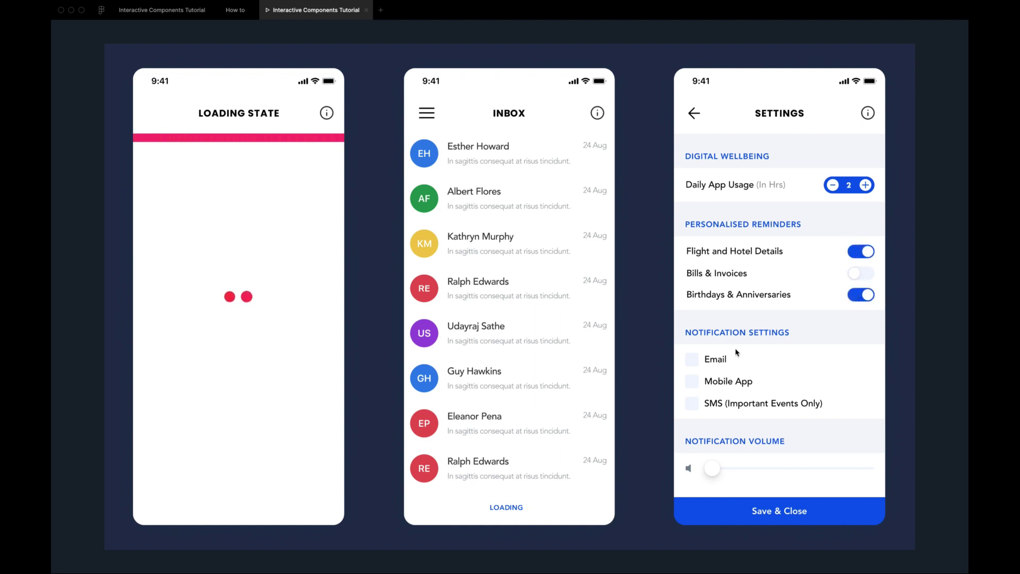
pyautogui.click(691, 359)
pyautogui.click(692, 381)
pyautogui.click(691, 403)
pyautogui.moveTo(712, 468); pyautogui.dragTo(823, 469)
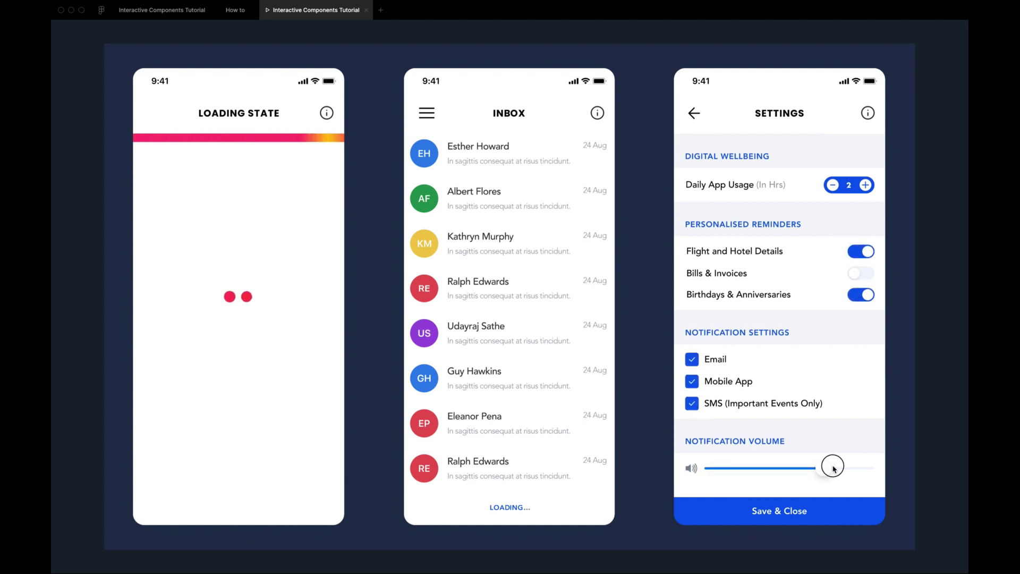
pyautogui.moveTo(535, 332); pyautogui.dragTo(450, 329)
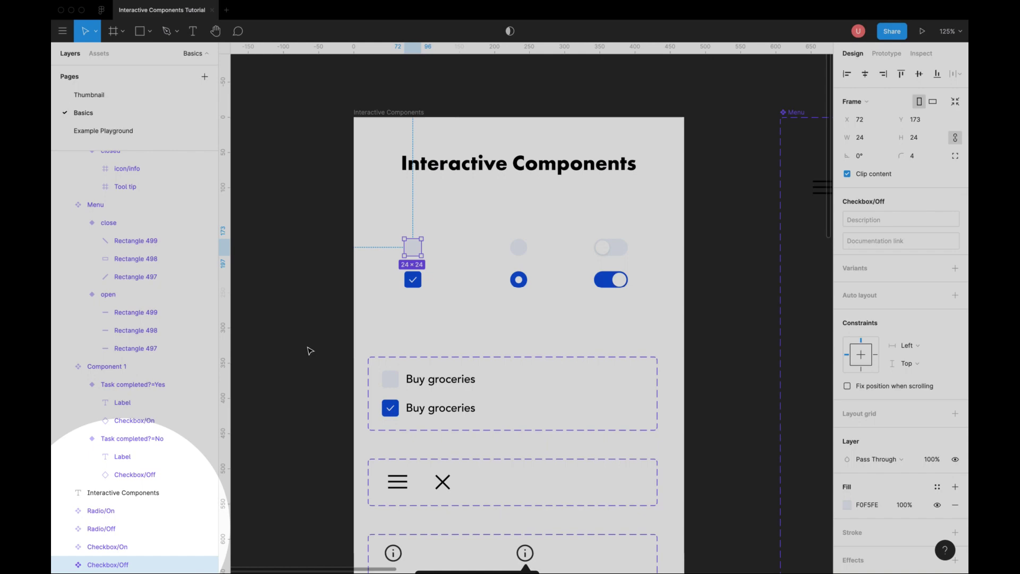
# - In the Prototype tab, add a test click on Checkbox/Off and close the action list unchanged
pyautogui.click(886, 52)
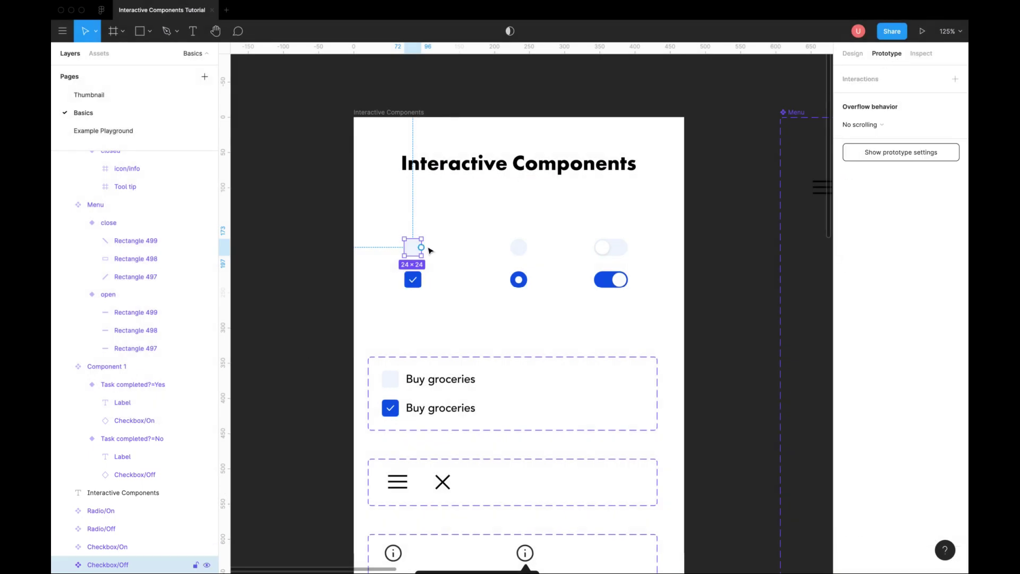
pyautogui.moveTo(423, 249); pyautogui.dragTo(412, 279)
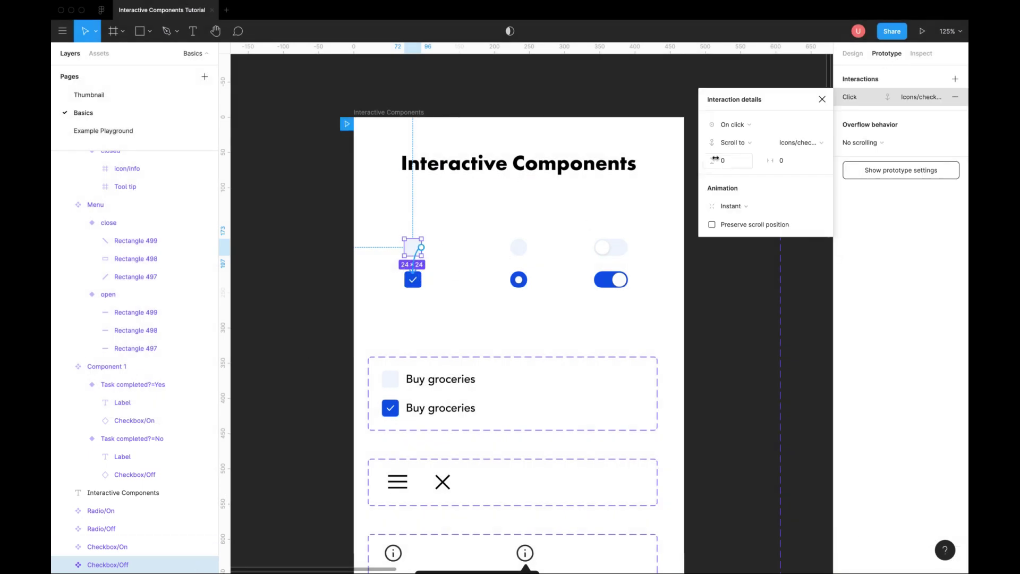
pyautogui.click(739, 143)
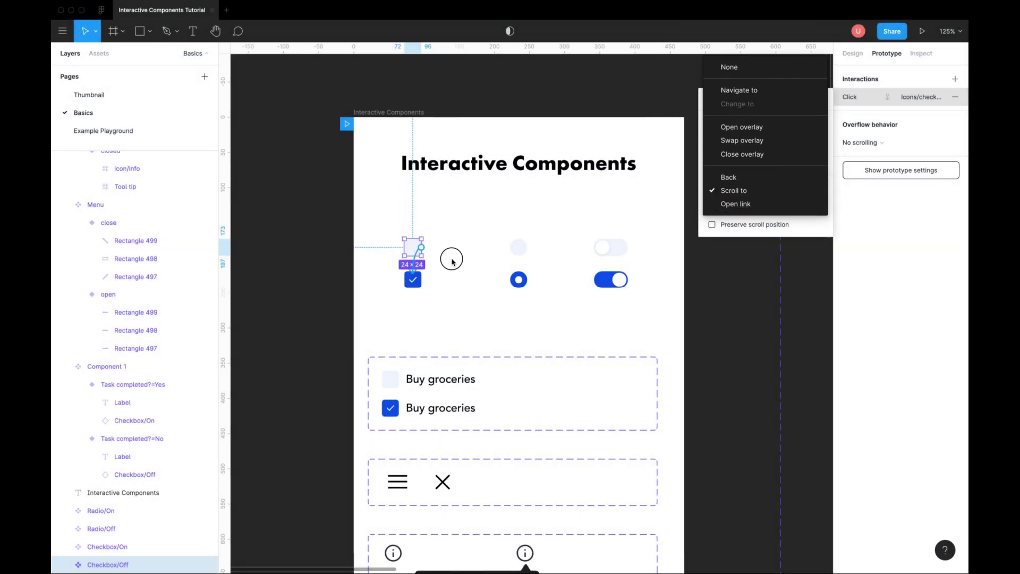
pyautogui.click(452, 260)
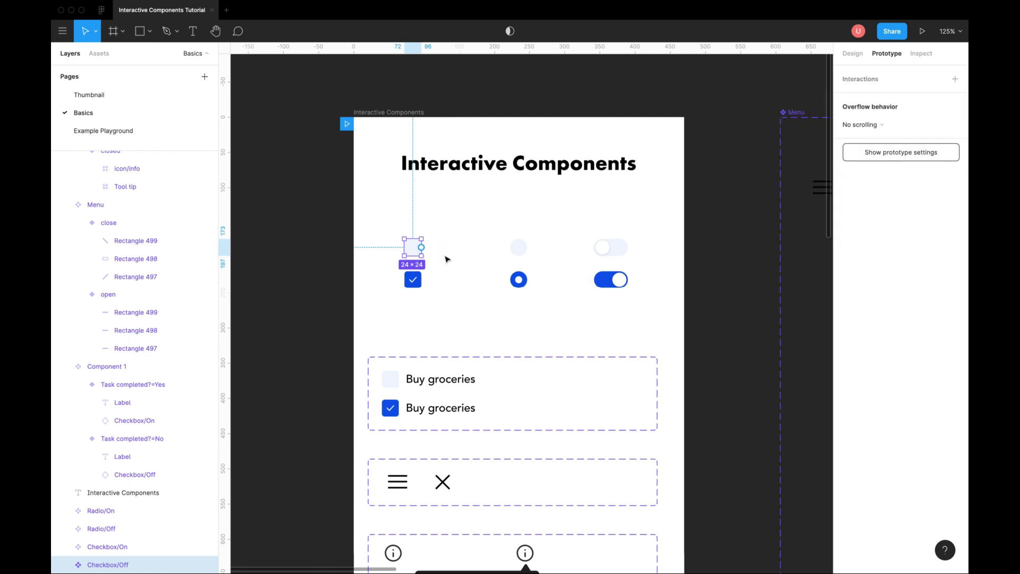
# - Combine the unchecked and checked checkboxes into a variant set
pyautogui.click(449, 228)
pyautogui.moveTo(435, 221); pyautogui.dragTo(389, 310)
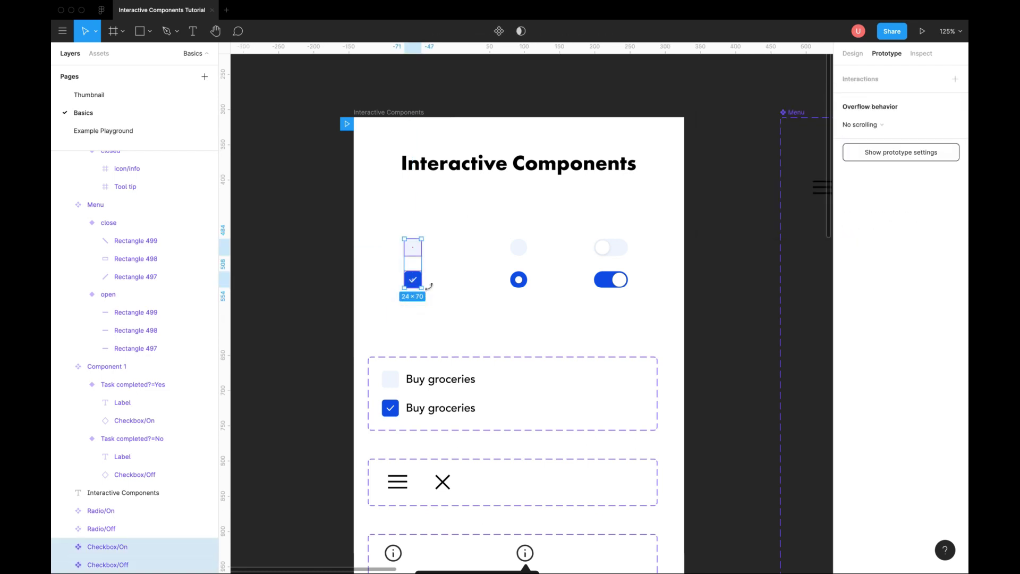
pyautogui.click(852, 53)
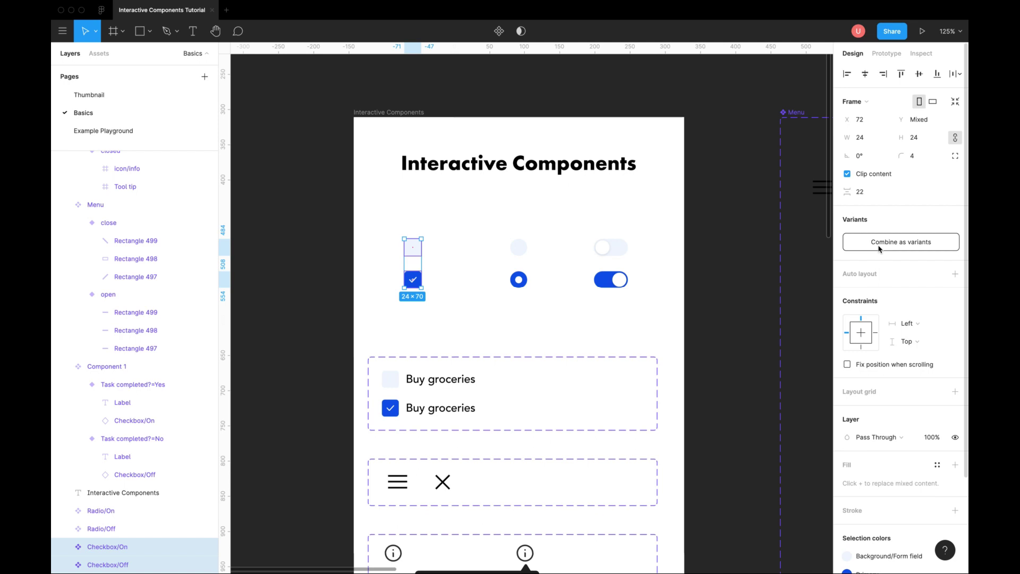
pyautogui.click(901, 242)
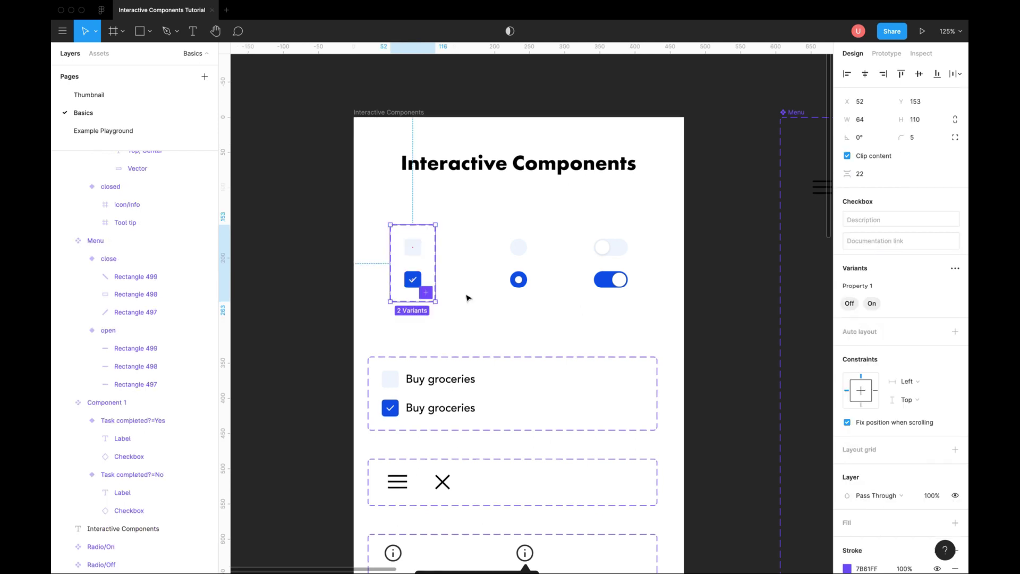
# - Rename the set's variant property to Checkbox, then select the Checkbox=Off variant
pyautogui.click(411, 246)
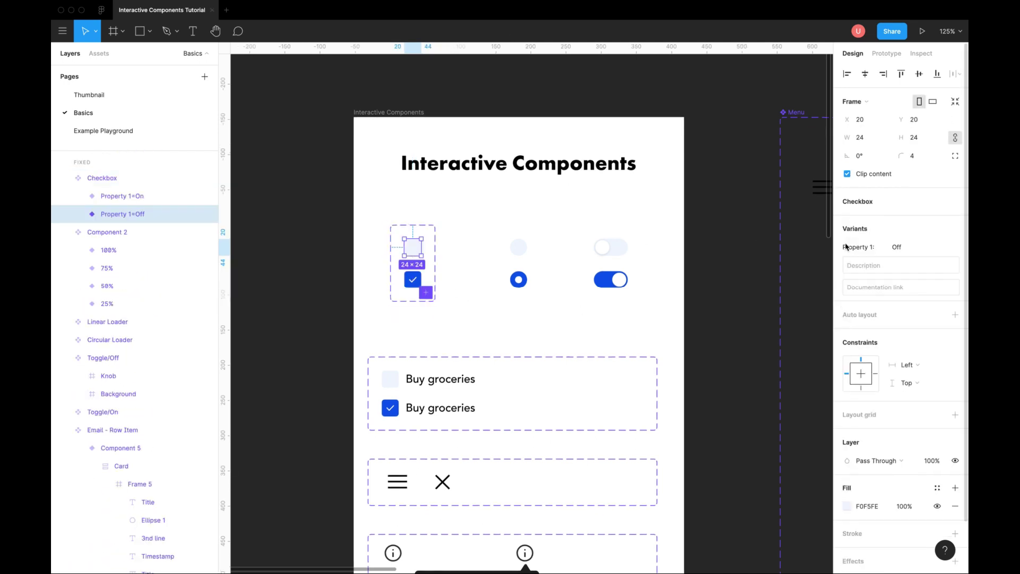
pyautogui.click(448, 274)
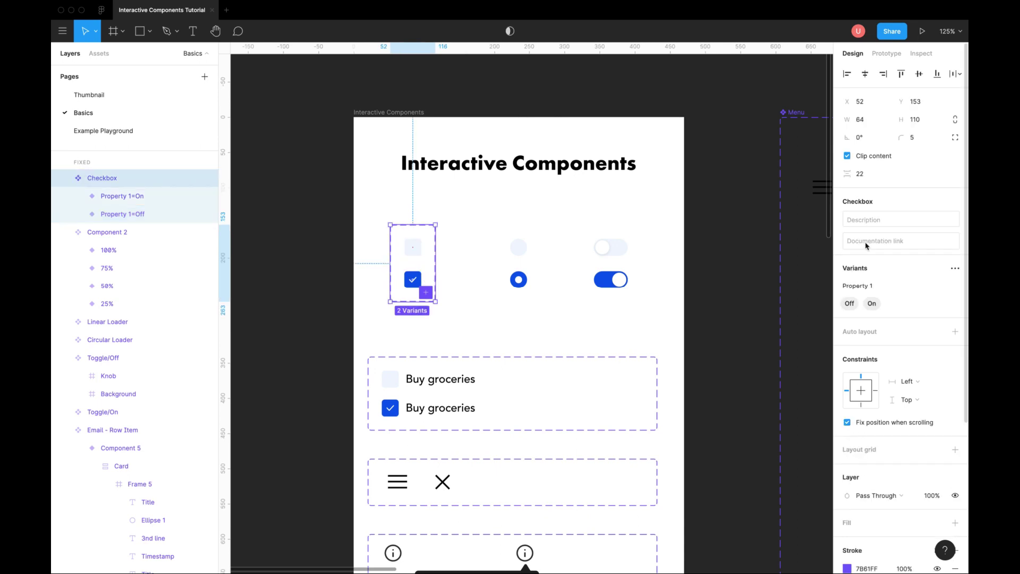
pyautogui.doubleClick(858, 288)
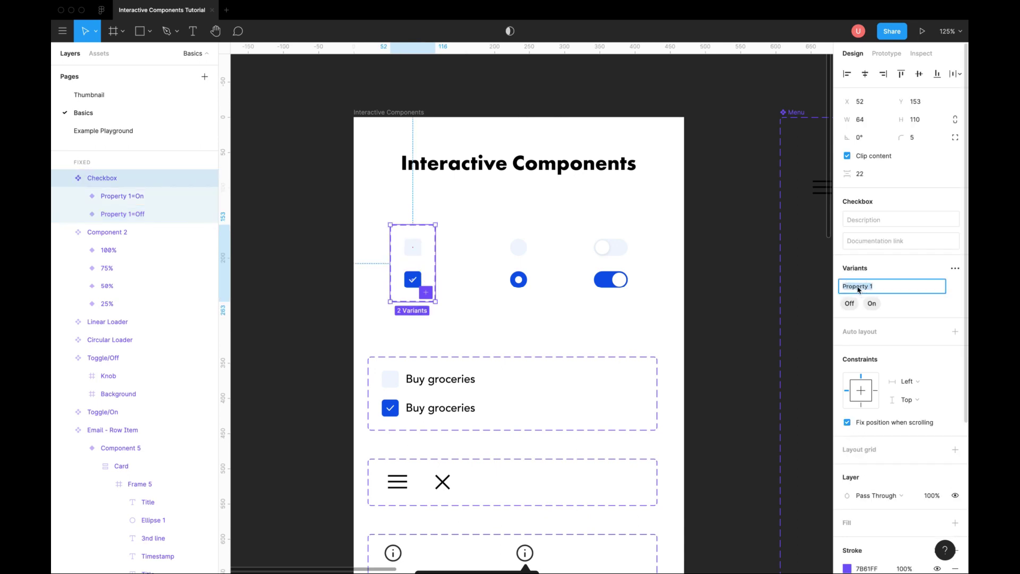
pyautogui.write('Checkbox')
pyautogui.press('Return')
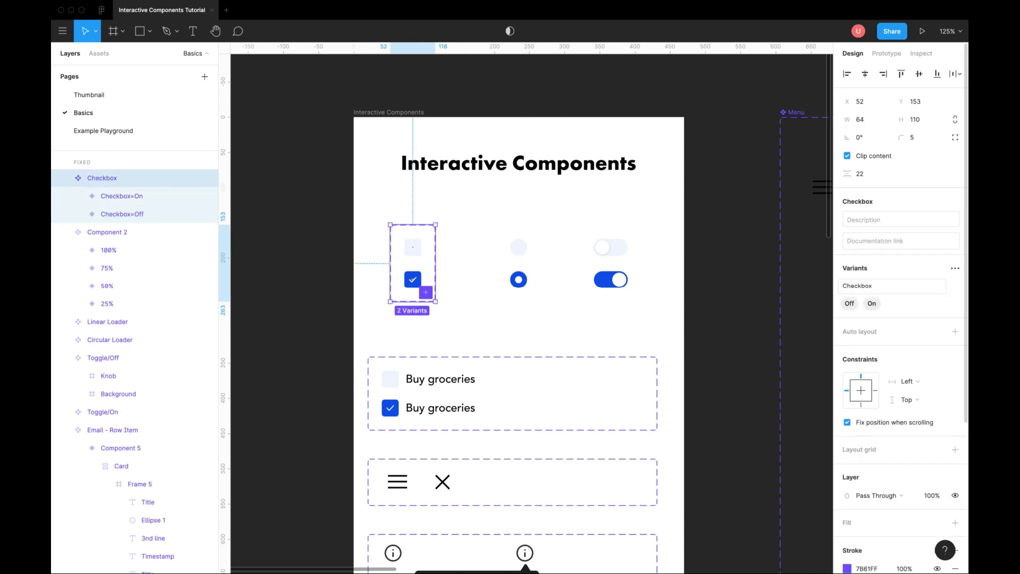
pyautogui.click(414, 248)
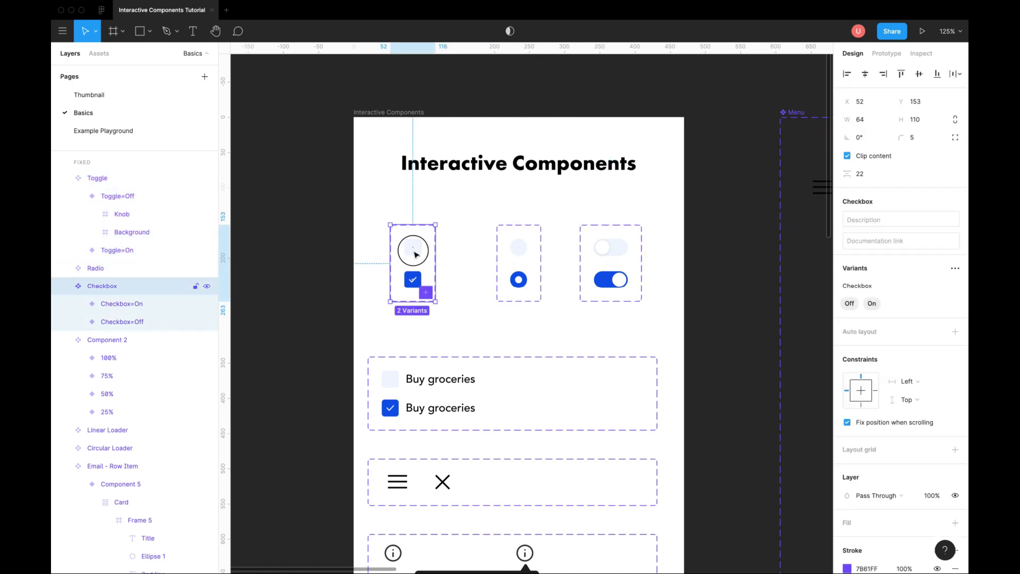
# - Link Checkbox=Off to Checkbox=On with a Change to click action
pyautogui.click(885, 53)
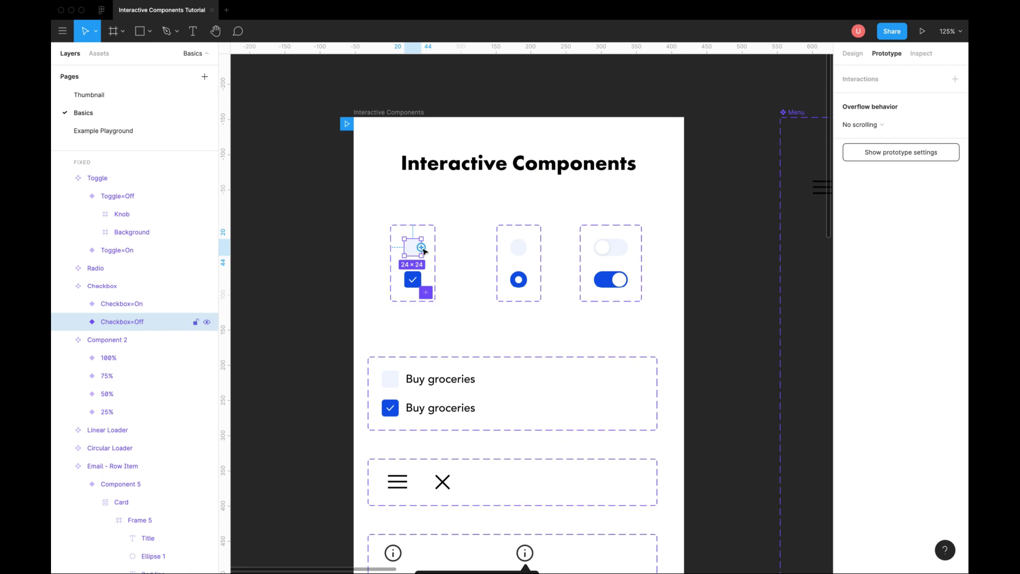
pyautogui.moveTo(417, 283); pyautogui.dragTo(418, 285)
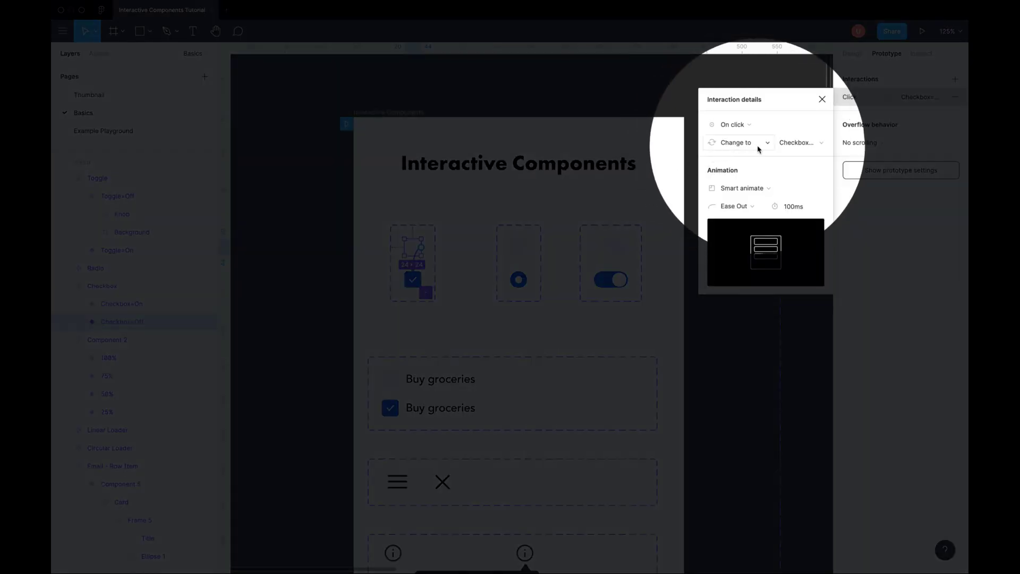
pyautogui.click(738, 144)
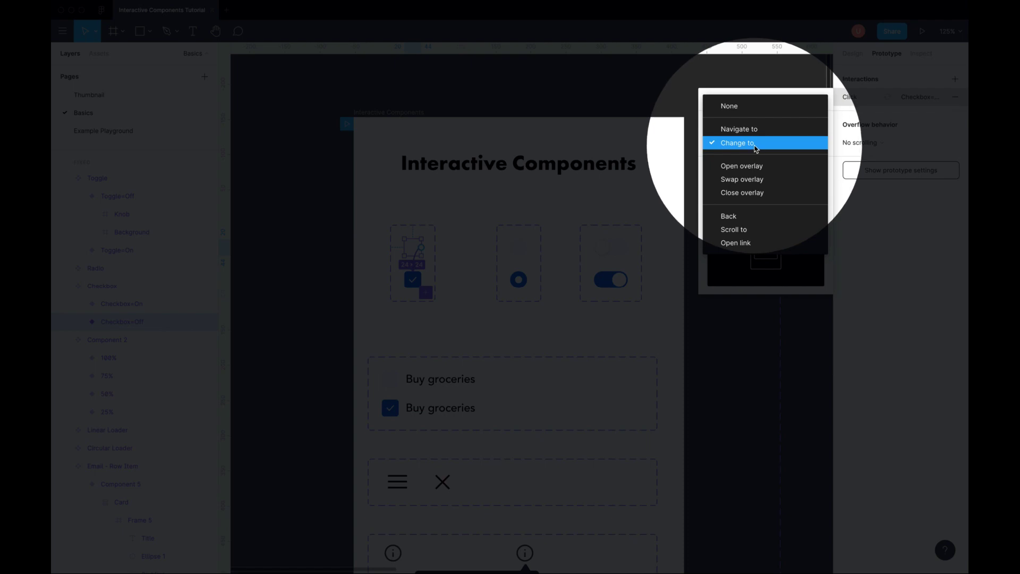
pyautogui.click(755, 147)
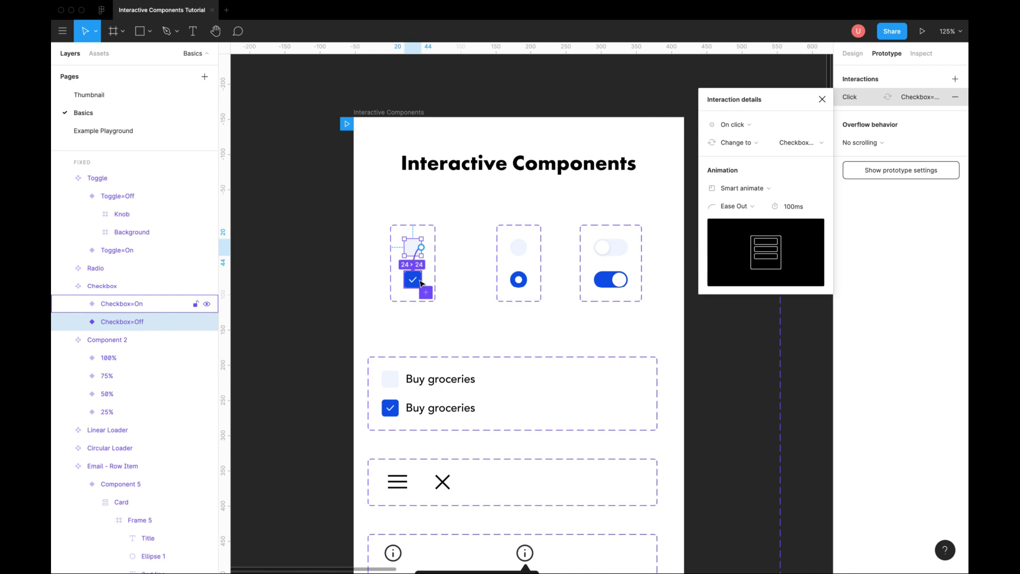
# - Use a 300 ms Ease Out smart animate, and link Checkbox=On back to Off
pyautogui.click(793, 207)
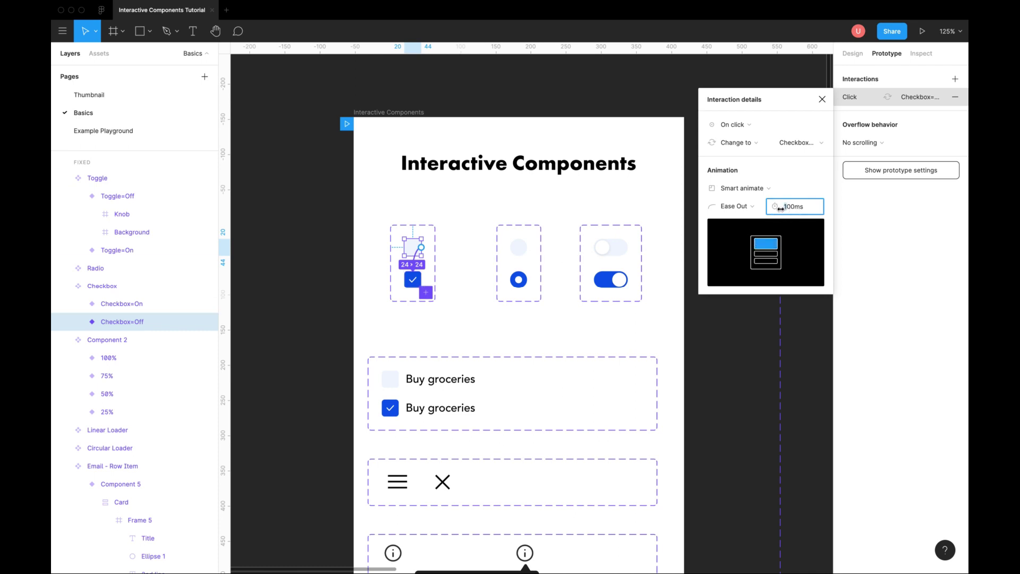
pyautogui.write('300')
pyautogui.click(733, 206)
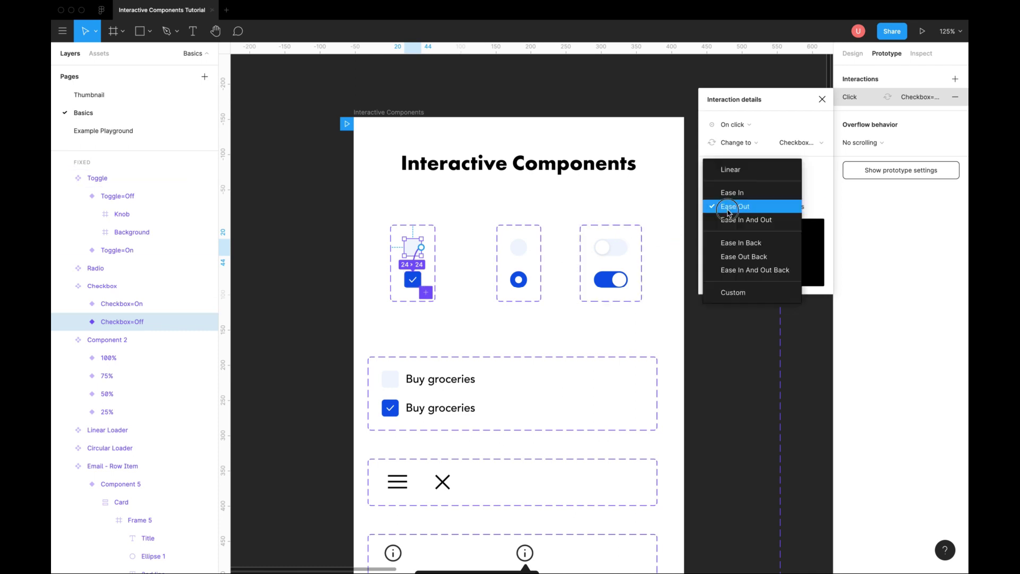
pyautogui.click(749, 205)
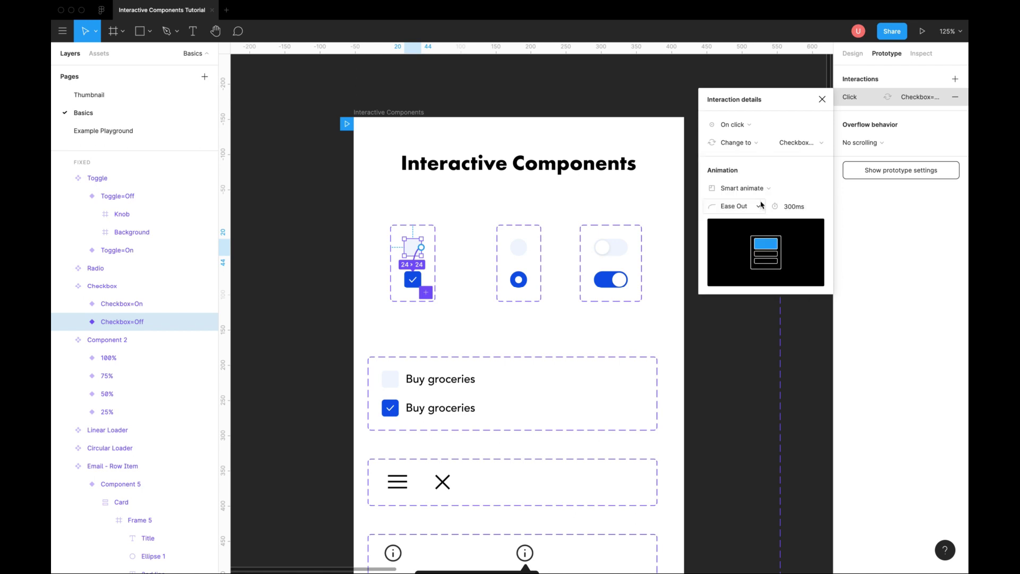
pyautogui.click(749, 188)
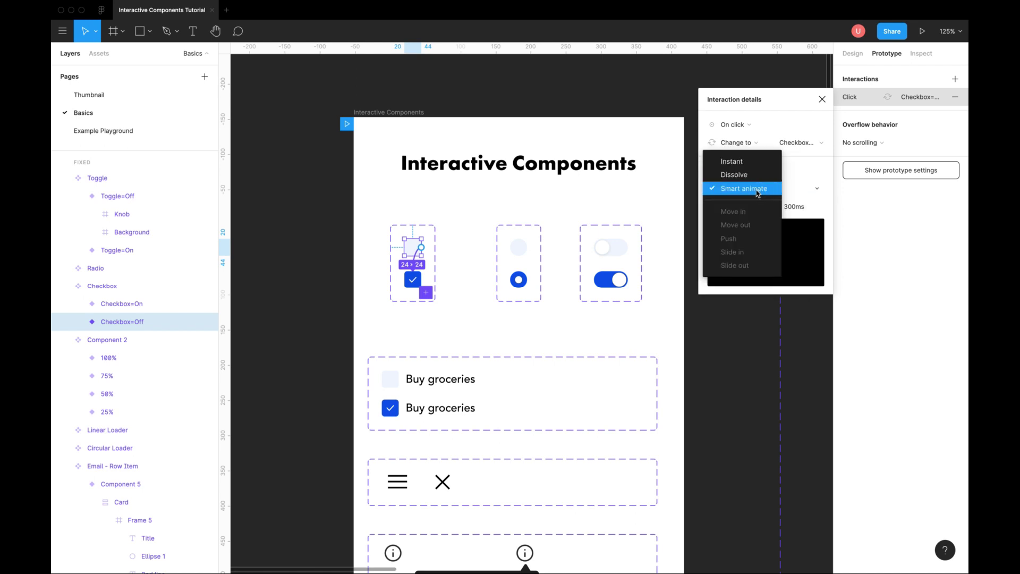
pyautogui.click(755, 191)
pyautogui.click(416, 279)
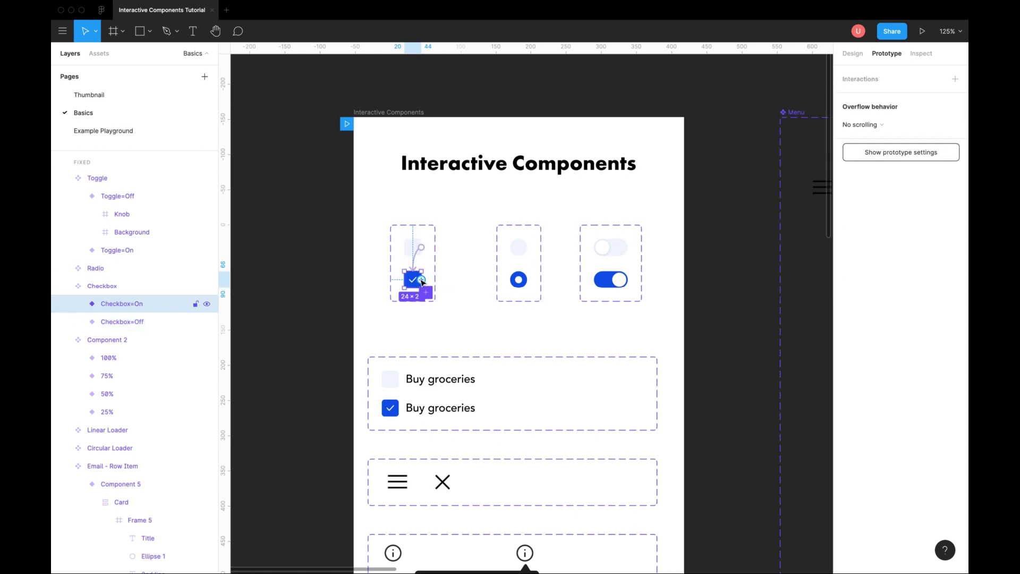
pyautogui.moveTo(421, 277); pyautogui.dragTo(415, 247)
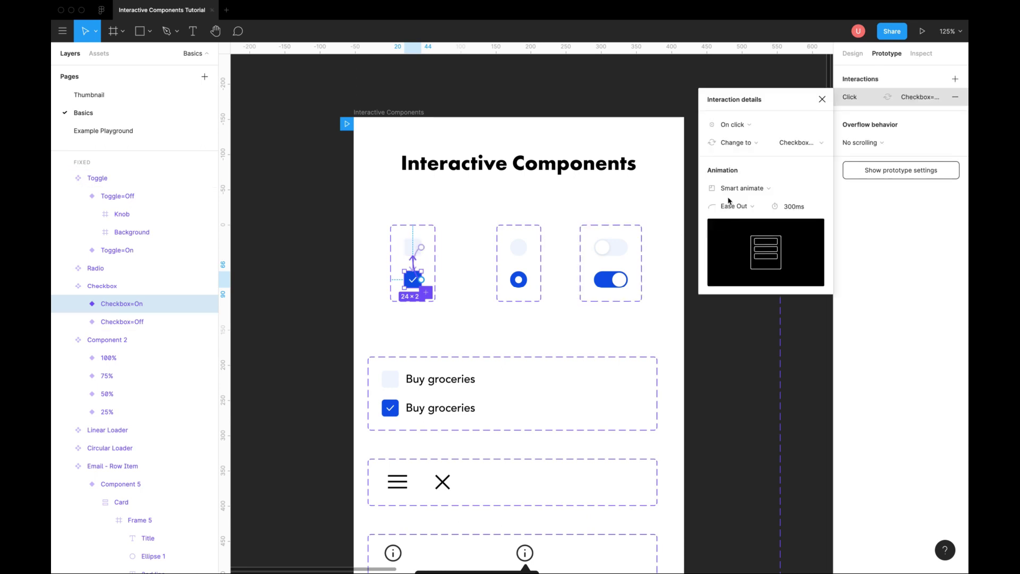
# - Link Radio=Off to Radio=On and Radio=On back to Off
pyautogui.click(519, 248)
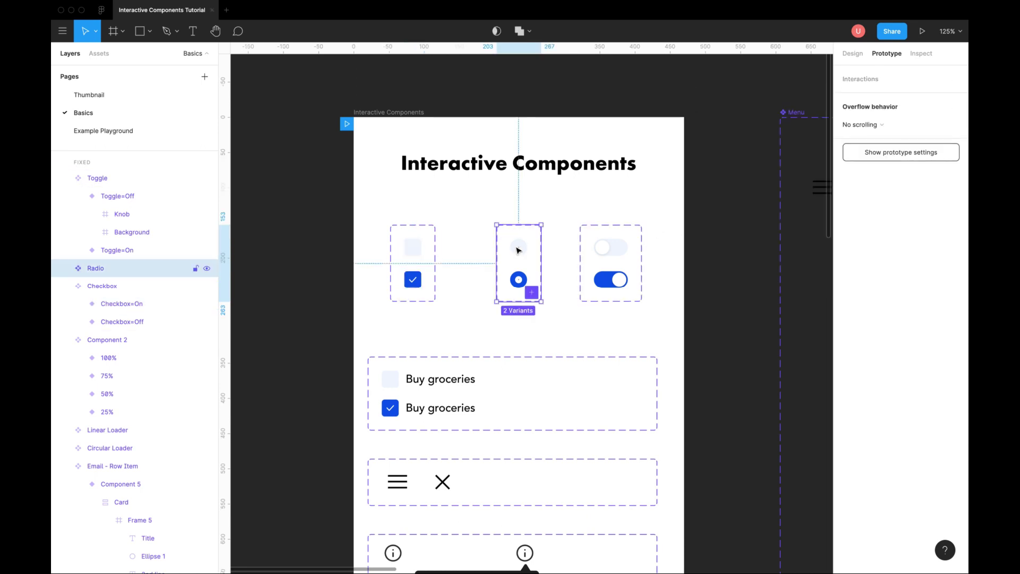
pyautogui.moveTo(518, 278)
pyautogui.mouseDown()
pyautogui.moveTo(519, 251)
pyautogui.moveTo(519, 280)
pyautogui.mouseUp()
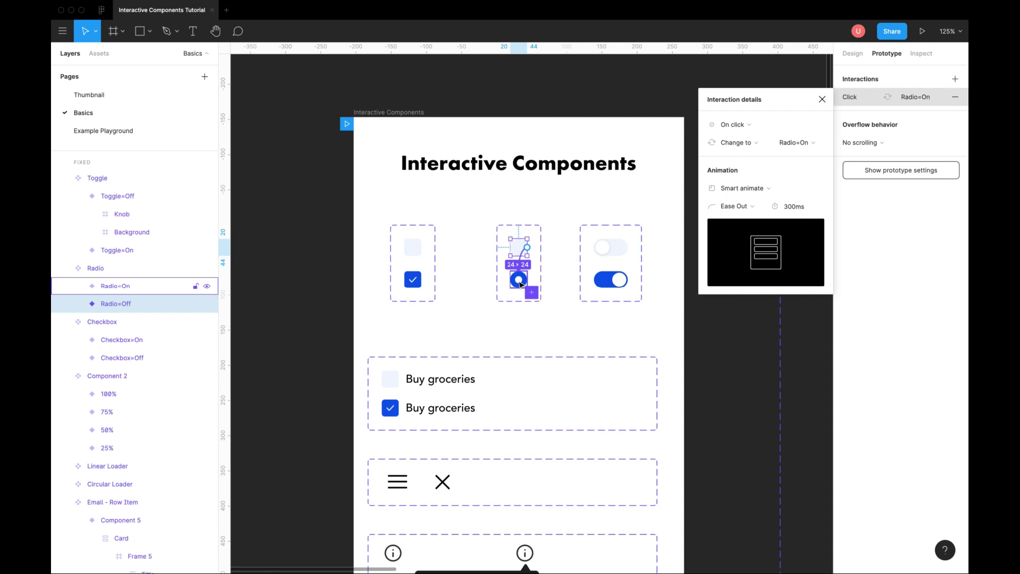
pyautogui.click(518, 247)
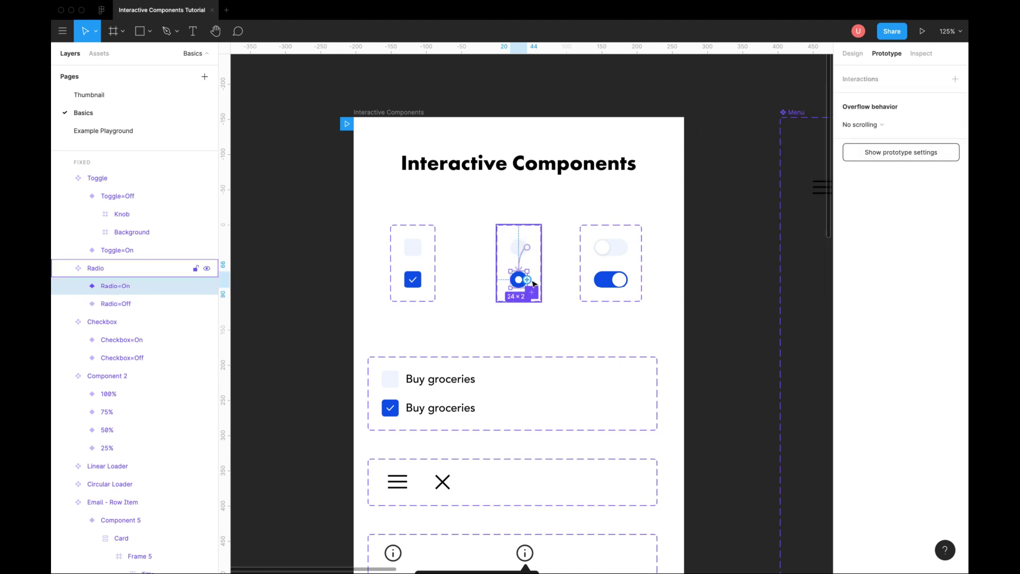
pyautogui.moveTo(518, 247); pyautogui.dragTo(519, 279)
# - Link Toggle=Off and Toggle=On to each other, then close the interaction settings
pyautogui.click(604, 252)
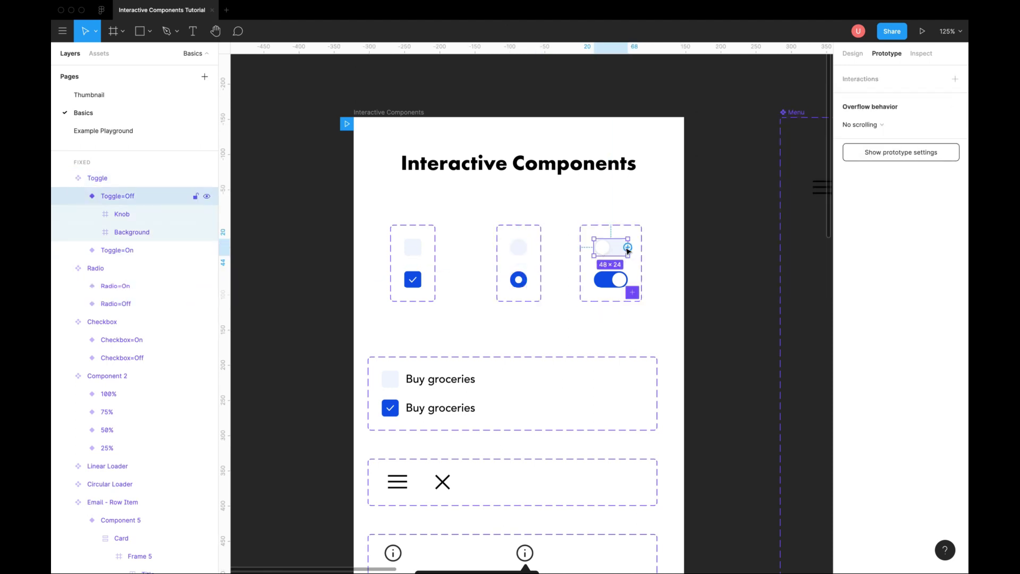
pyautogui.moveTo(604, 247)
pyautogui.mouseDown()
pyautogui.moveTo(613, 279)
pyautogui.moveTo(629, 272)
pyautogui.moveTo(612, 248)
pyautogui.mouseUp()
pyautogui.click(614, 279)
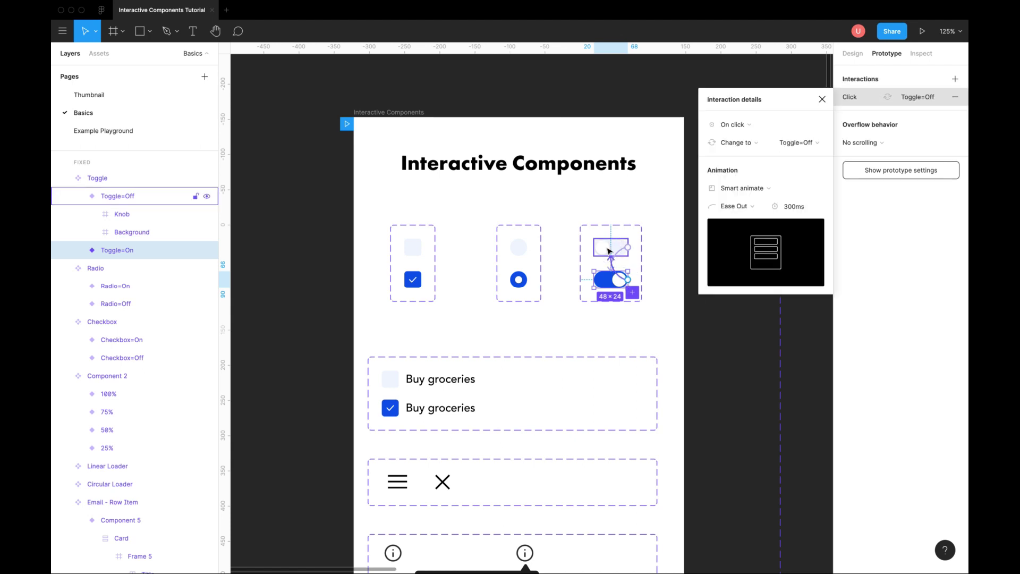
pyautogui.click(747, 117)
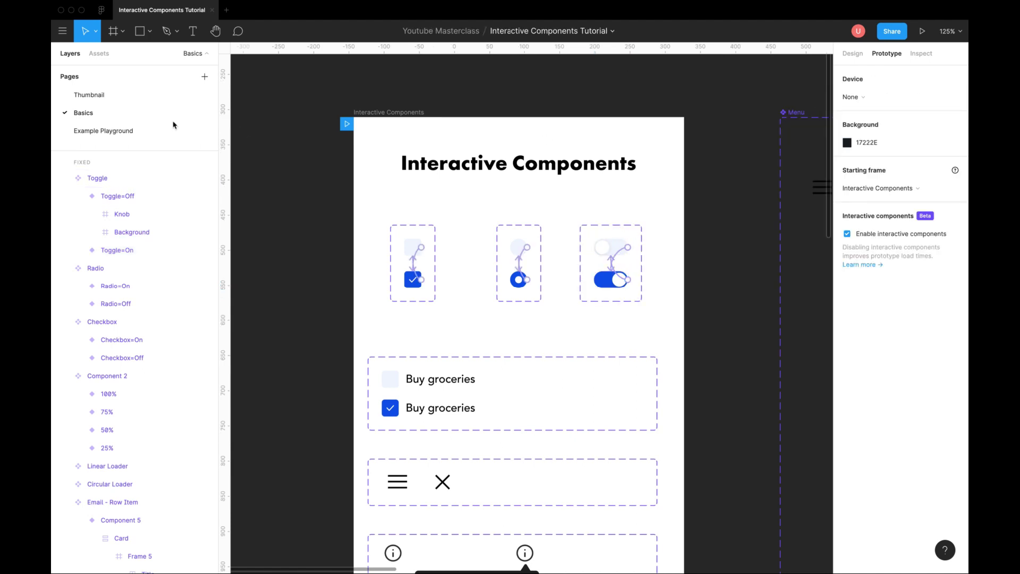
# - On Example Playground, place a radio, toggle and checkbox from Assets, then duplicate them into a second column
pyautogui.click(151, 130)
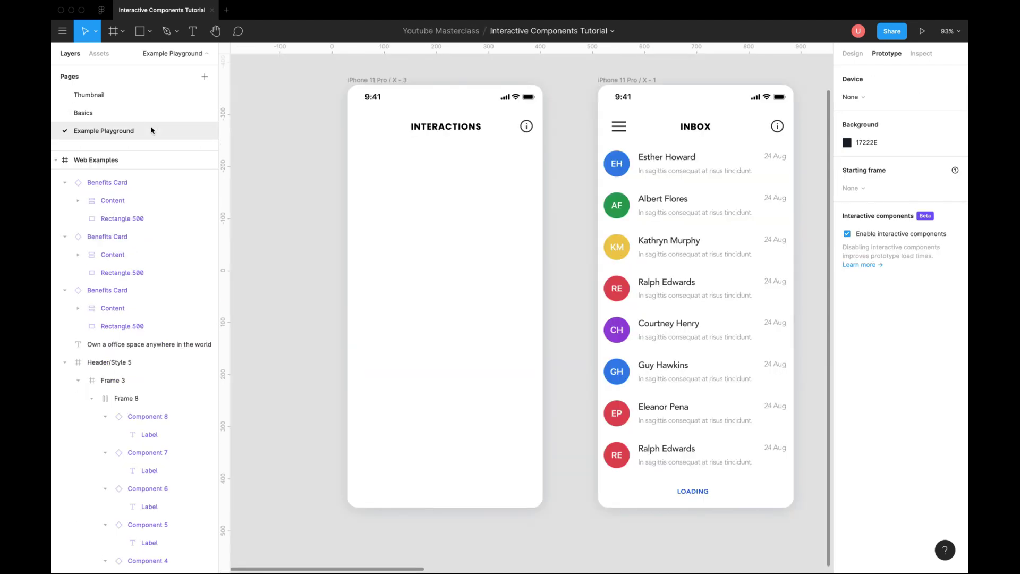
pyautogui.scroll(3, 399, 175)
pyautogui.hscroll(-3, 399, 176)
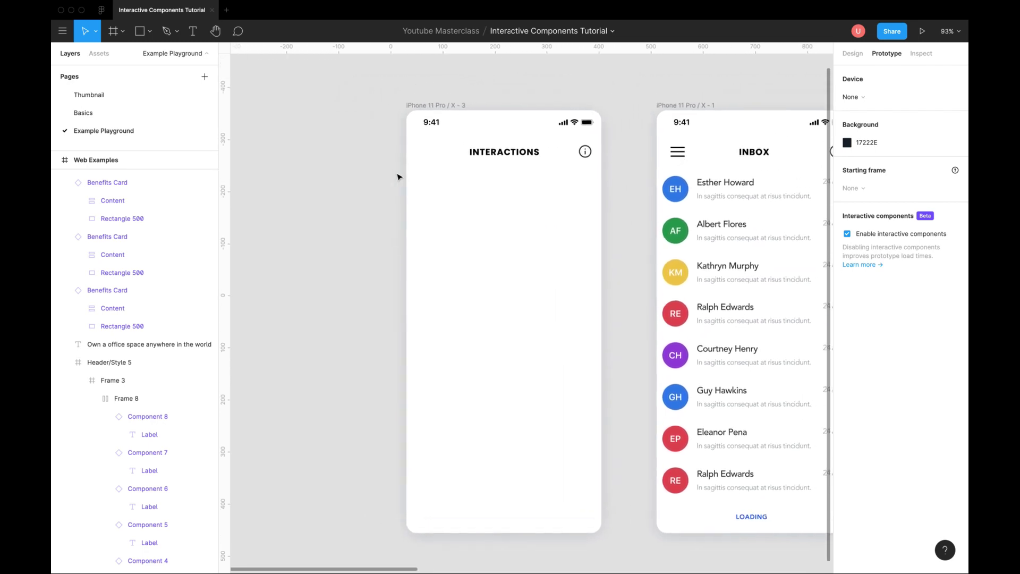
pyautogui.scroll(1, 399, 176)
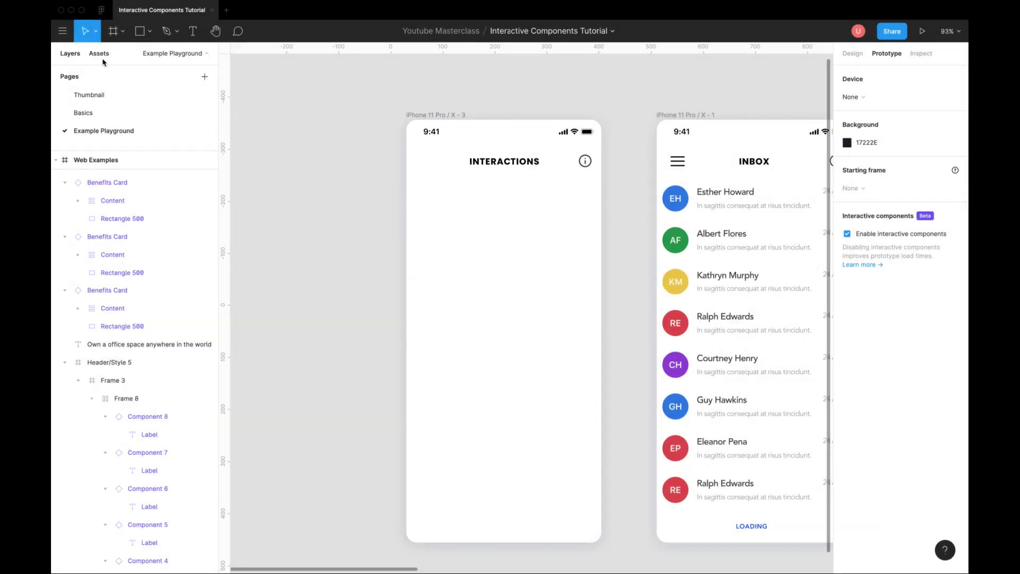
pyautogui.click(100, 53)
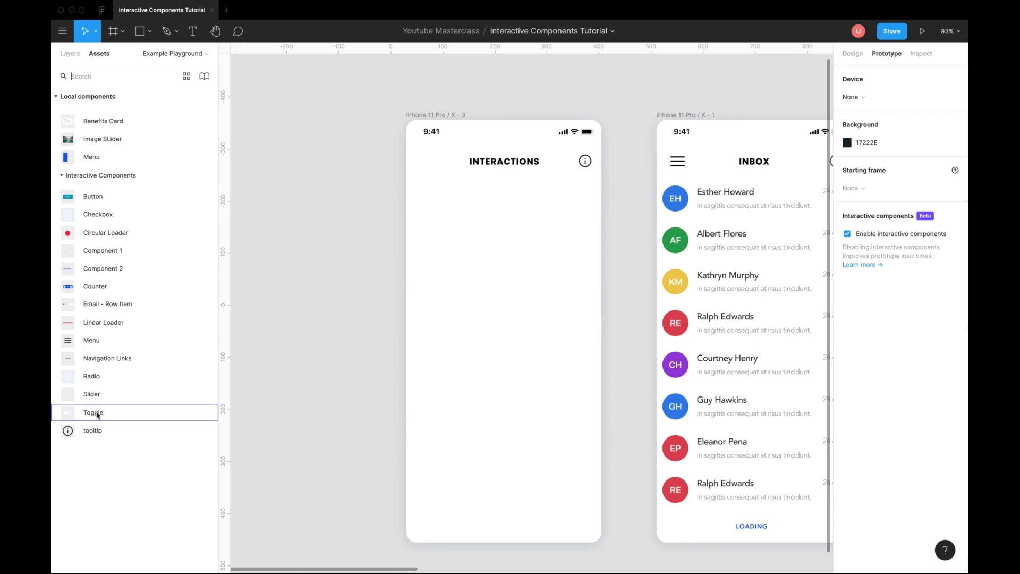
pyautogui.moveTo(93, 412); pyautogui.dragTo(461, 241)
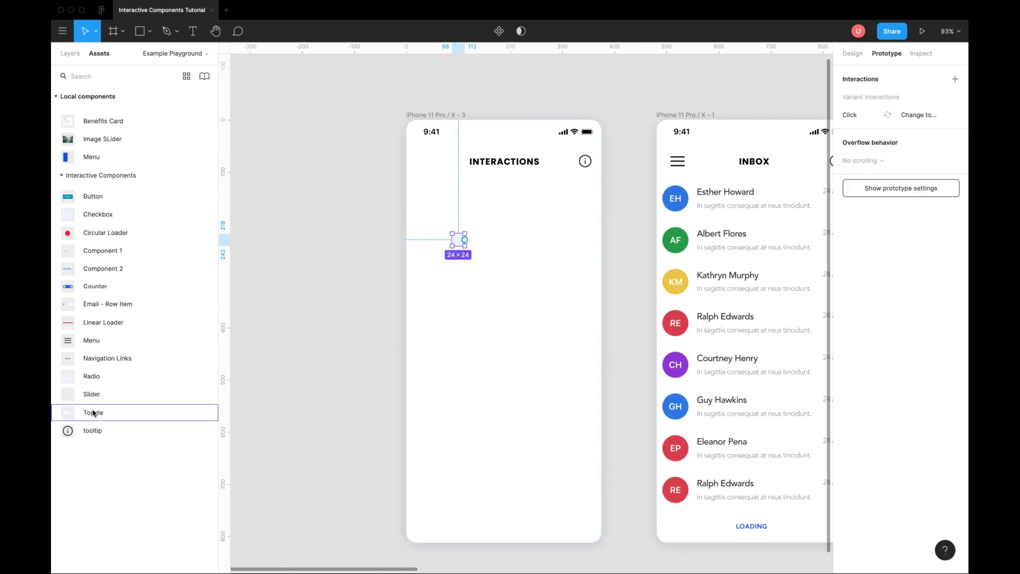
pyautogui.moveTo(93, 412); pyautogui.dragTo(464, 278)
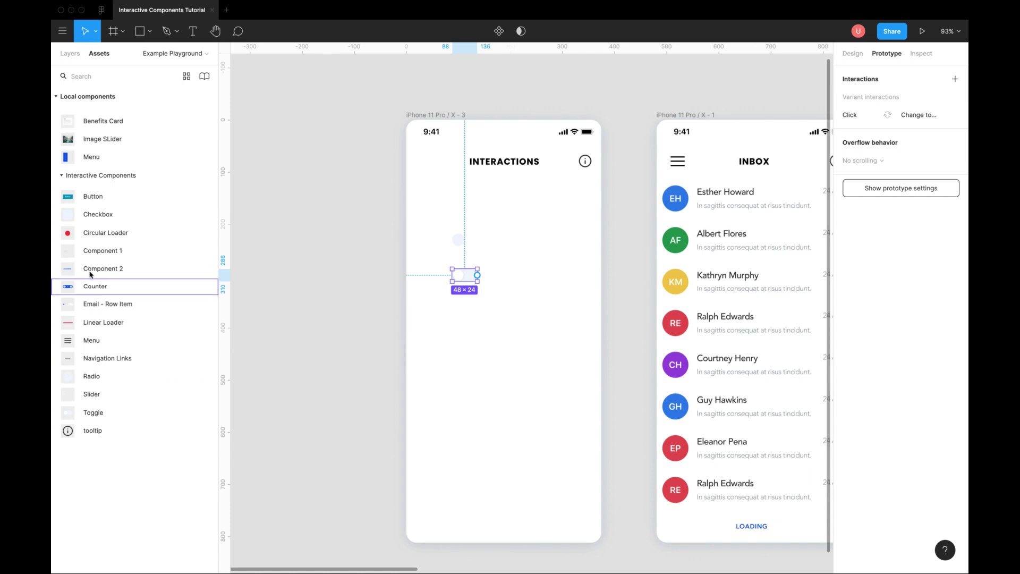
pyautogui.moveTo(93, 268)
pyautogui.mouseDown()
pyautogui.moveTo(455, 215)
pyautogui.moveTo(499, 328)
pyautogui.mouseUp()
pyautogui.keyDown('alt'); pyautogui.moveTo(462, 278); pyautogui.dragTo(507, 275); pyautogui.keyUp('alt')
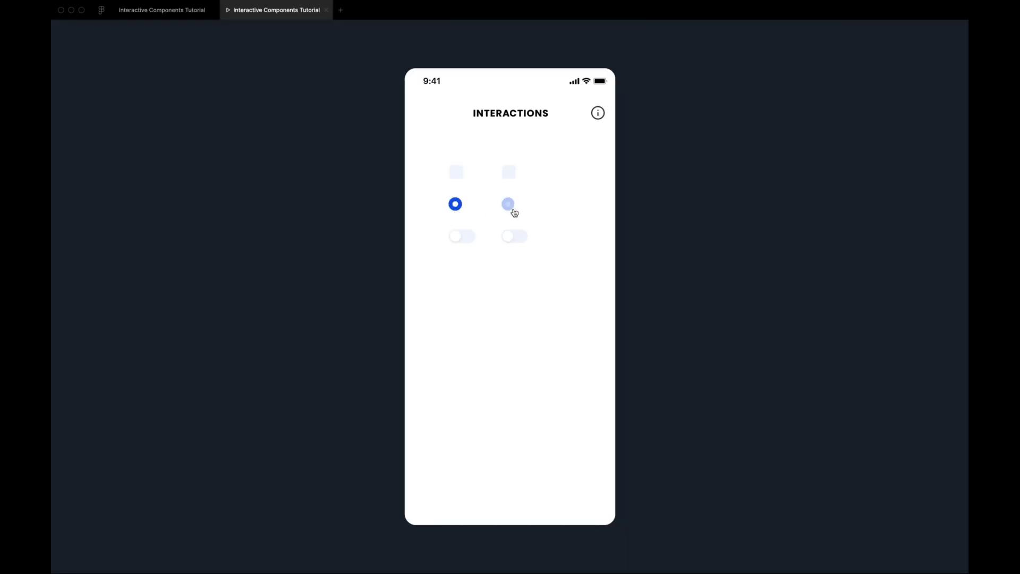
pyautogui.click(508, 204)
pyautogui.click(462, 236)
pyautogui.click(513, 236)
pyautogui.click(456, 172)
pyautogui.click(509, 171)
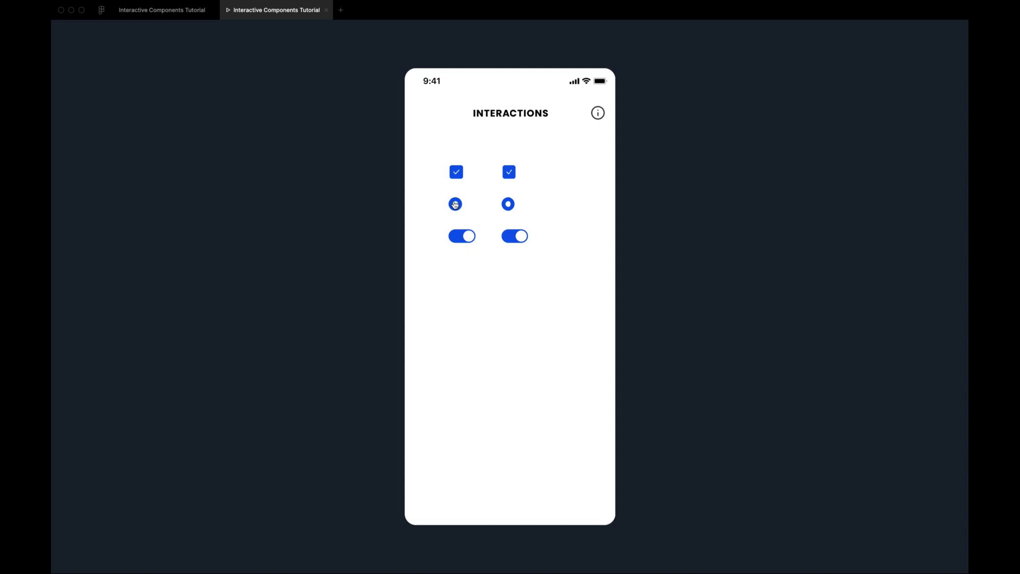
pyautogui.click(507, 205)
pyautogui.click(462, 236)
pyautogui.click(508, 171)
pyautogui.click(456, 172)
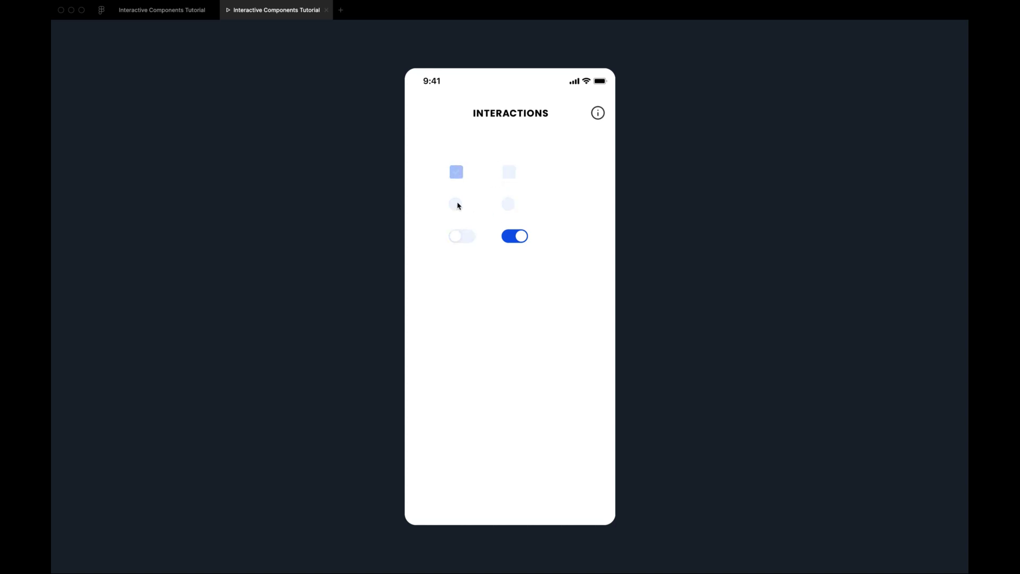
pyautogui.click(509, 171)
pyautogui.click(514, 236)
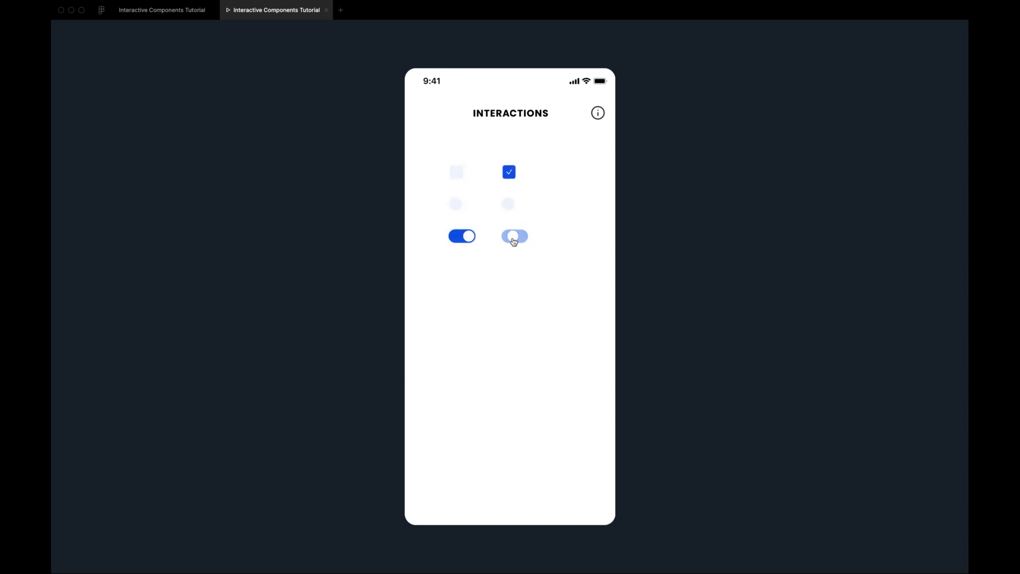
pyautogui.click(462, 236)
pyautogui.click(456, 171)
pyautogui.click(513, 236)
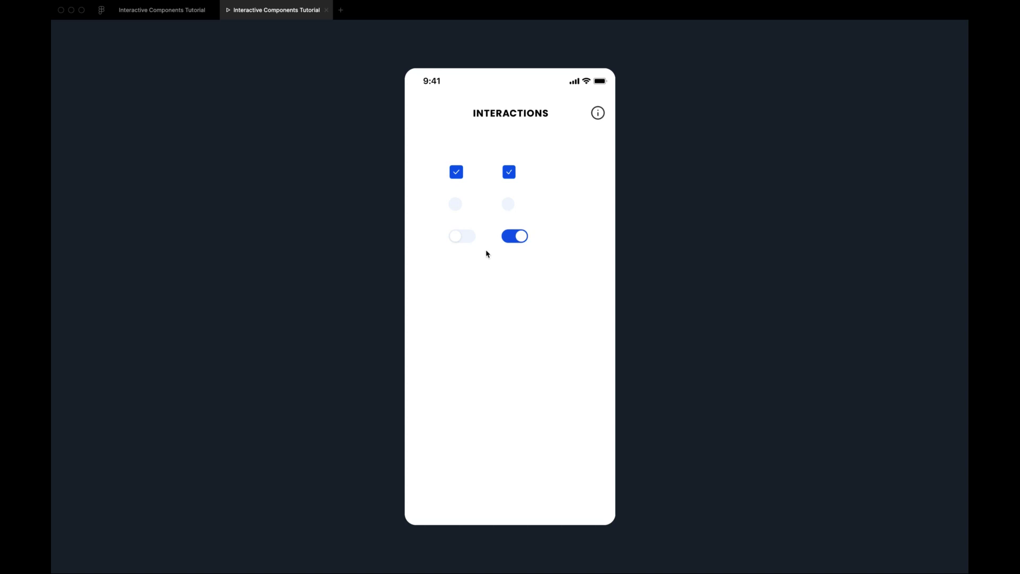
pyautogui.click(162, 9)
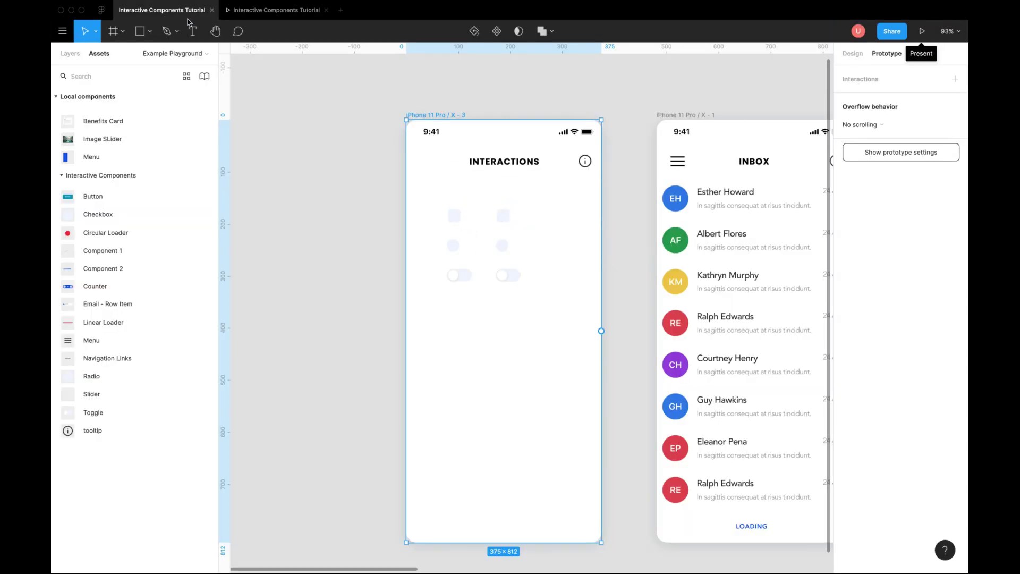
# - On the Basics page, link the unchecked and checked Buy groceries rows to each other on click
pyautogui.click(70, 52)
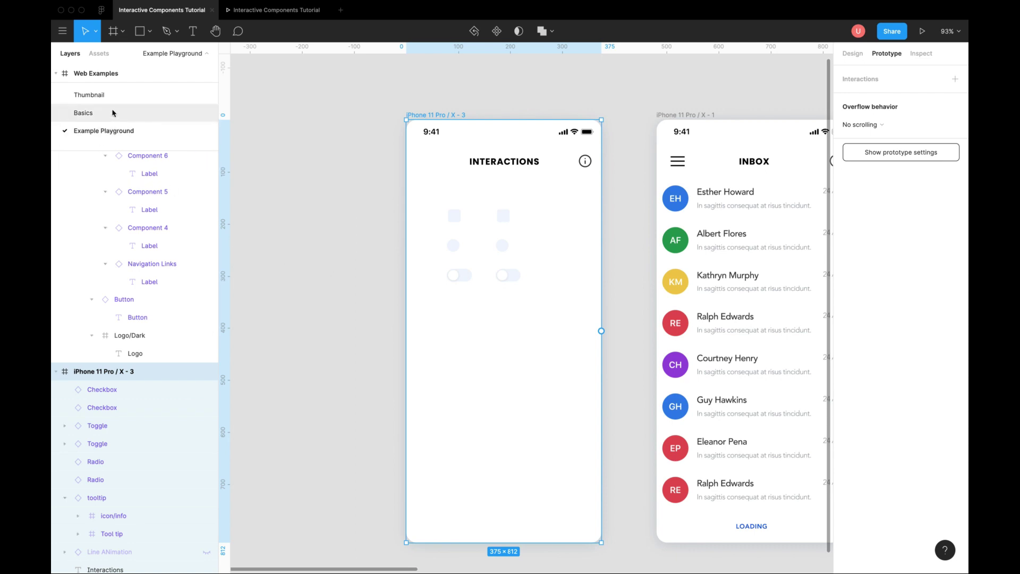
pyautogui.click(83, 113)
pyautogui.click(441, 380)
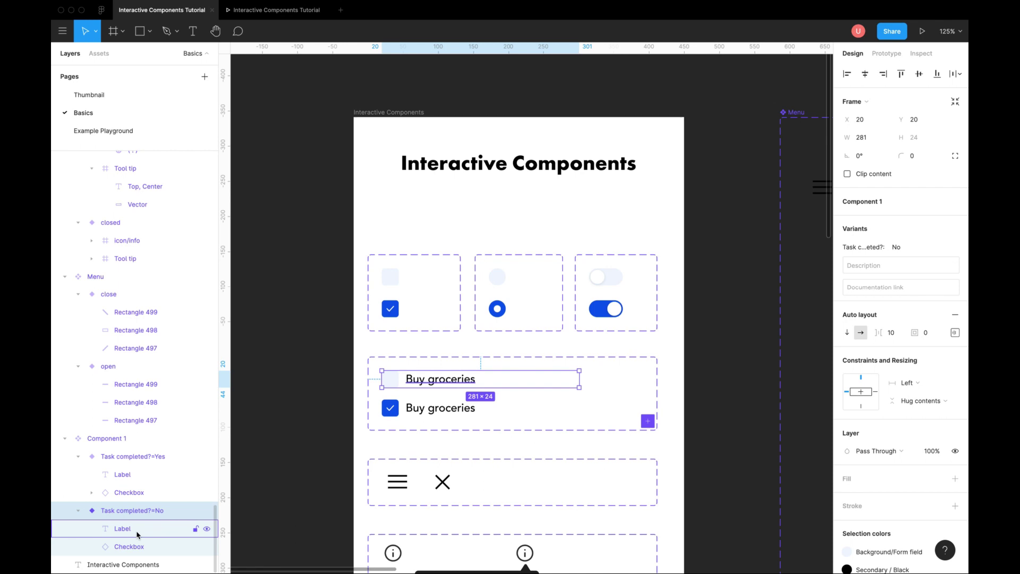
pyautogui.scroll(3, 478, 382)
pyautogui.click(424, 422)
pyautogui.scroll(-1, 424, 423)
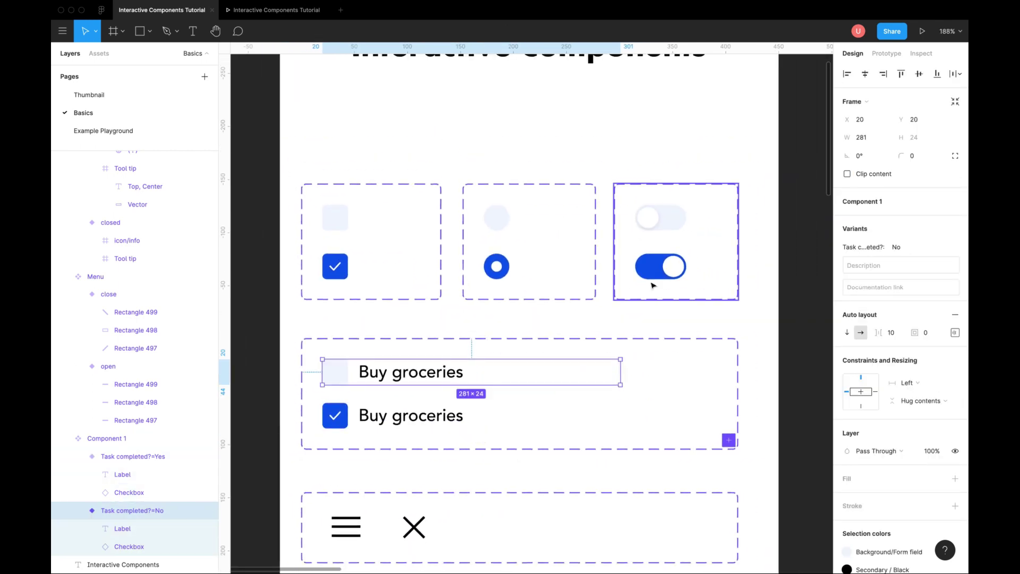
pyautogui.hotkey('shift', 'e')
pyautogui.moveTo(619, 371); pyautogui.dragTo(518, 415)
pyautogui.moveTo(619, 415); pyautogui.dragTo(548, 368)
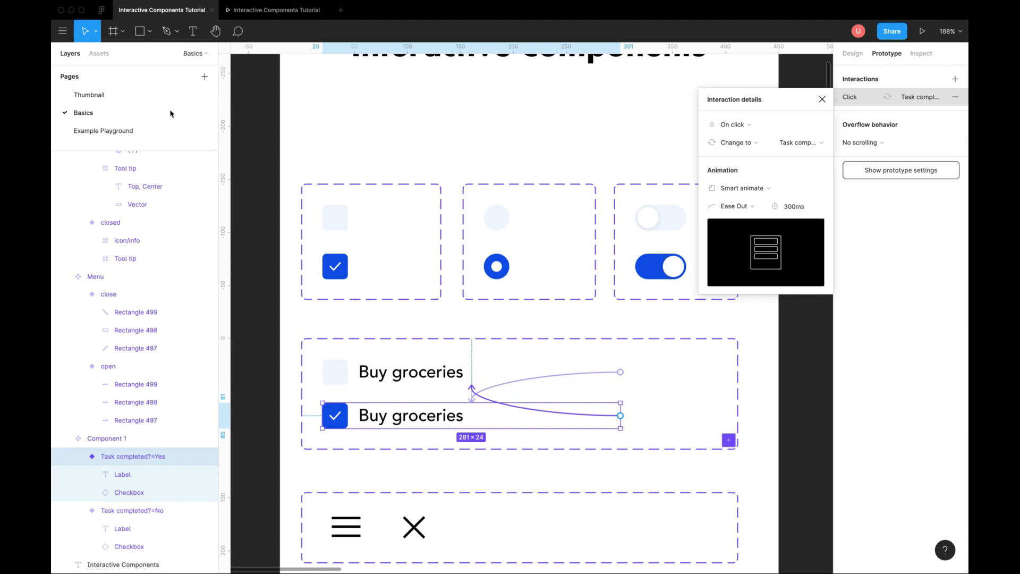
# - Delete the six controls and place a Buy groceries task row from Assets
pyautogui.click(146, 130)
pyautogui.moveTo(363, 191); pyautogui.dragTo(562, 304)
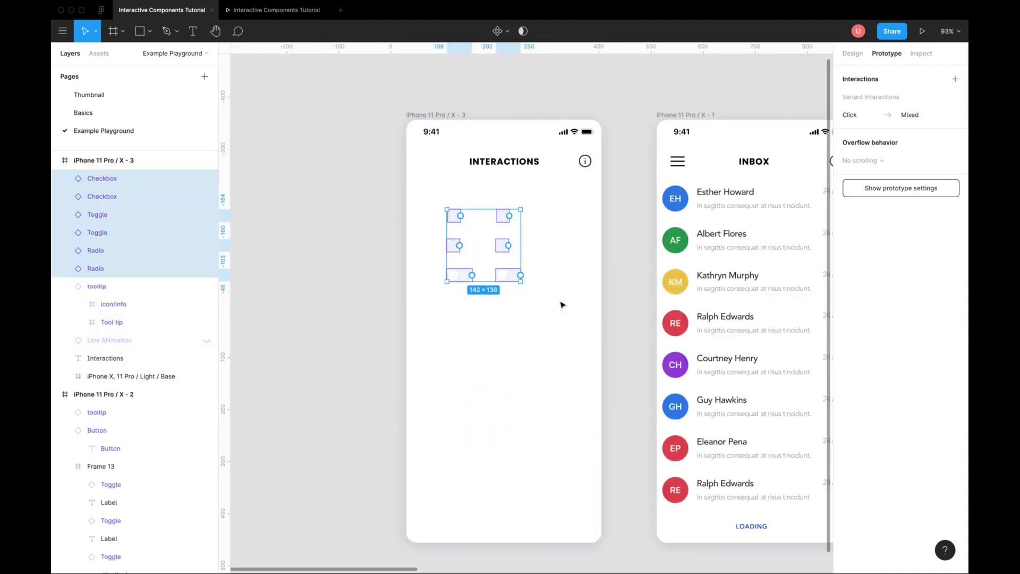
pyautogui.press('Delete')
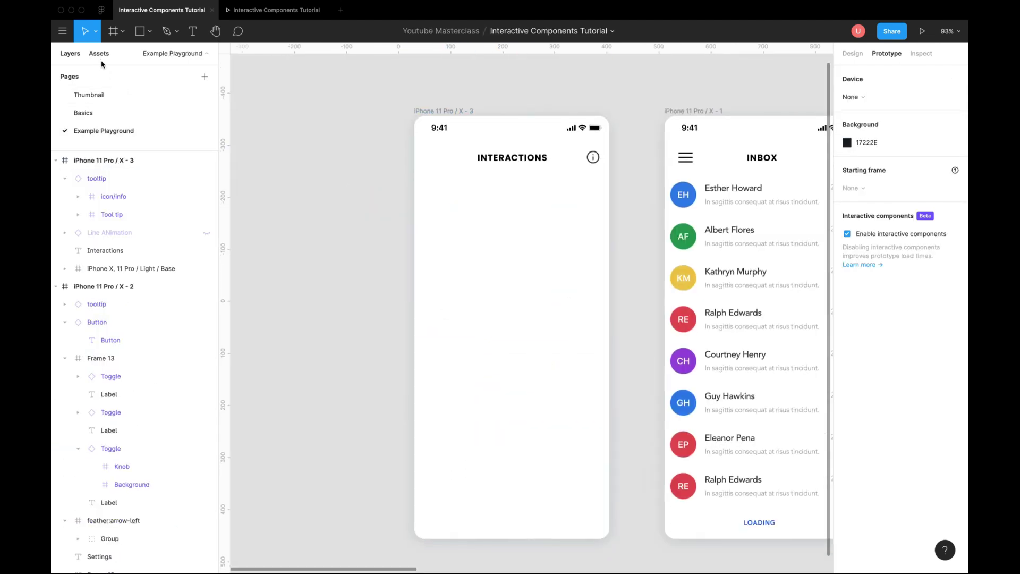
pyautogui.click(100, 52)
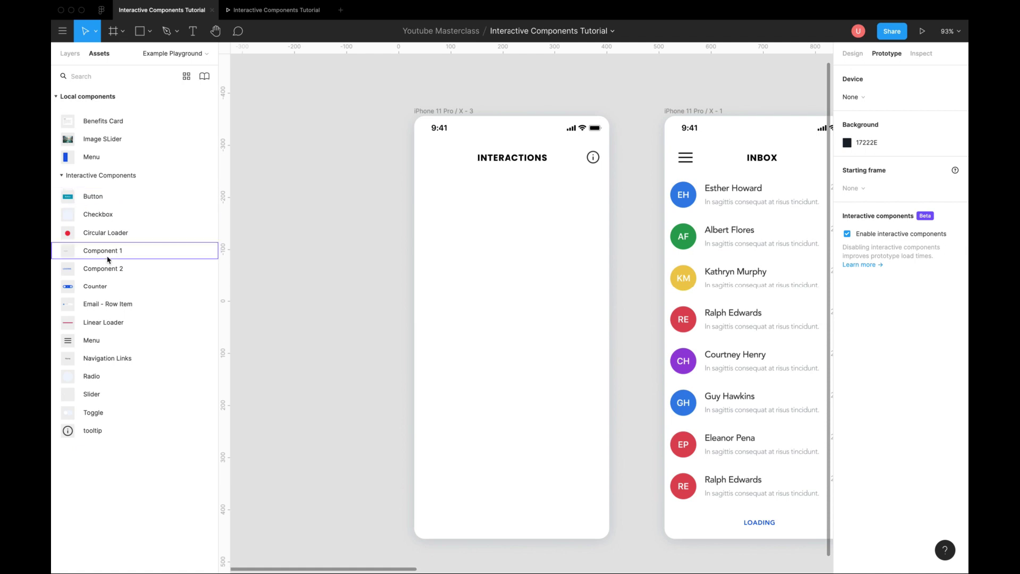
pyautogui.moveTo(101, 250); pyautogui.dragTo(482, 272)
pyautogui.click(70, 52)
pyautogui.click(83, 112)
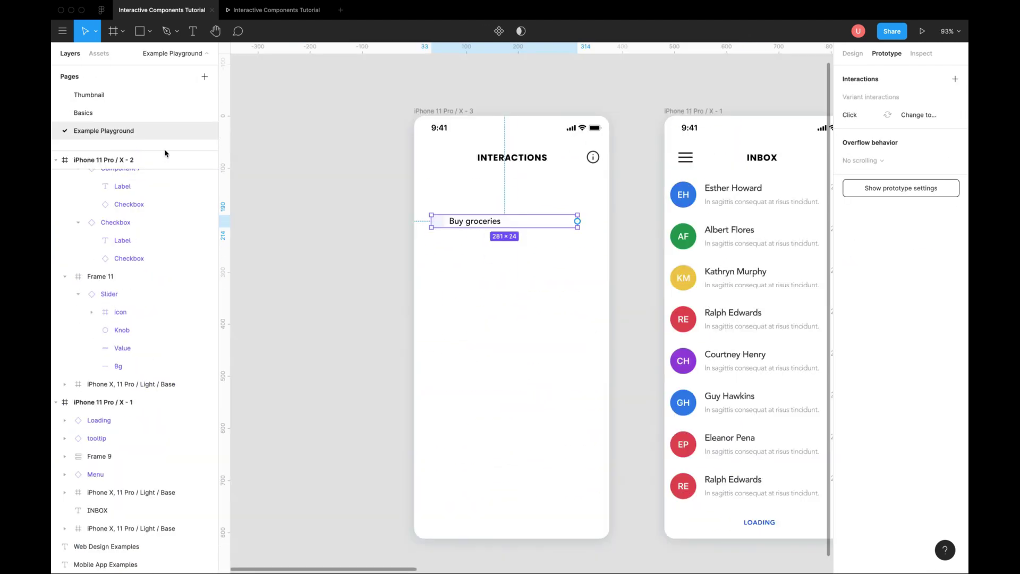
# - Duplicate the task row into four stacked rows
pyautogui.hotkey('ctrl', 'd')
pyautogui.moveTo(482, 224); pyautogui.dragTo(478, 244)
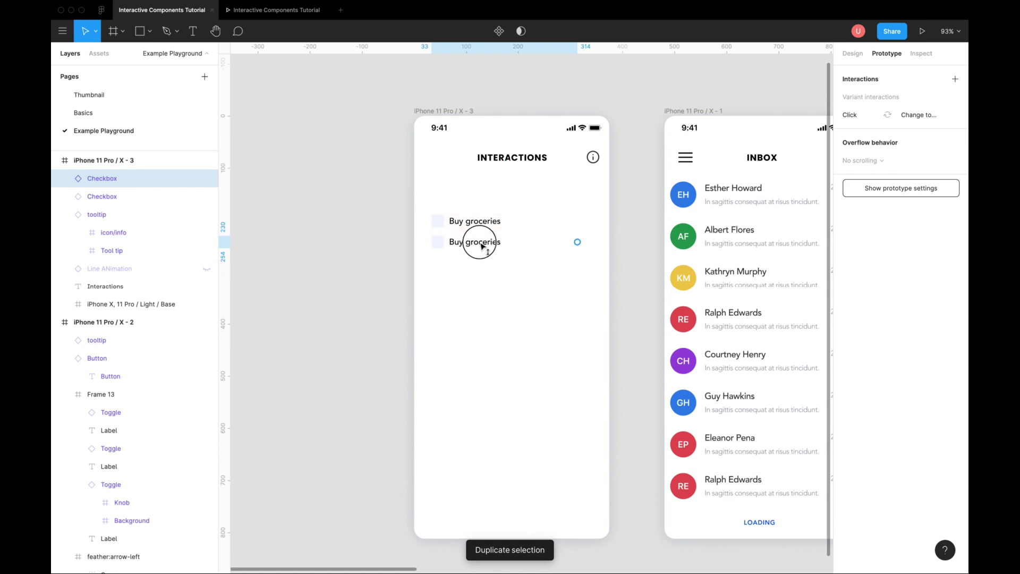
pyautogui.hotkey('ctrl', 'd')
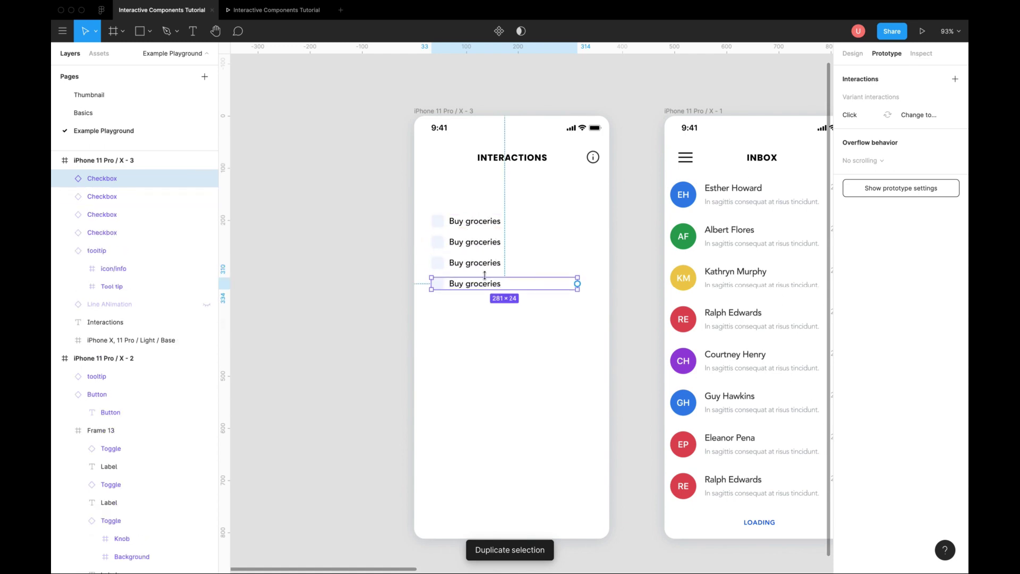
pyautogui.click(494, 313)
# - Relabel the copied rows Buy Bread, Pay Bills and Buy Milk
pyautogui.doubleClick(475, 242)
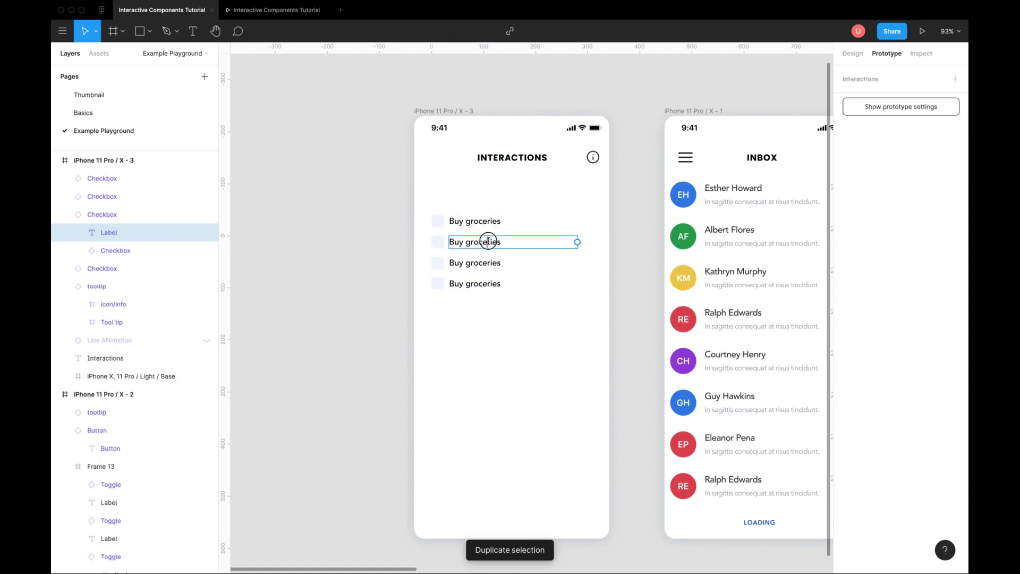
pyautogui.doubleClick(488, 241)
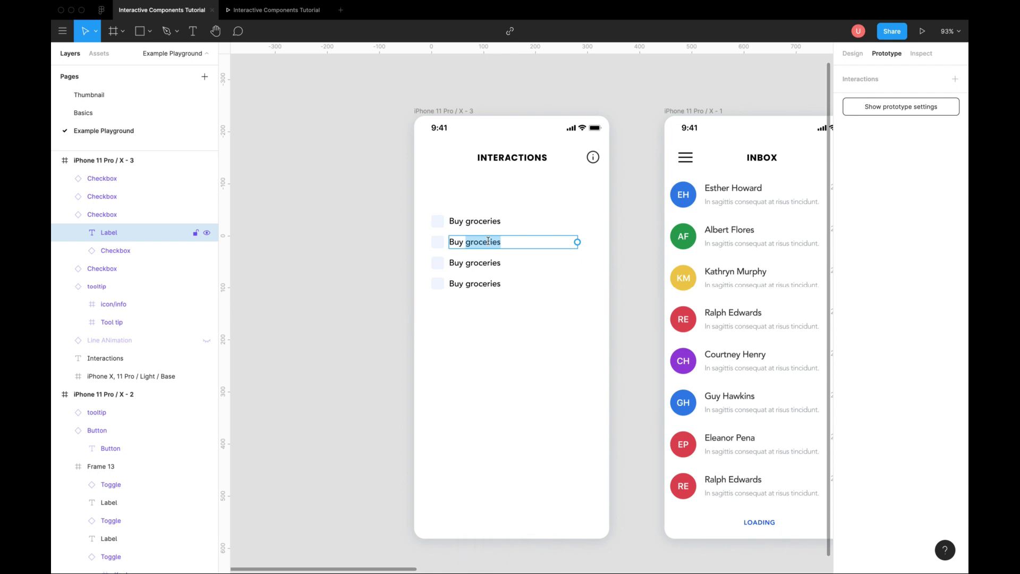
pyautogui.write('Bread')
pyautogui.doubleClick(475, 263)
pyautogui.hotkey('ctrl', 'a')
pyautogui.write('Pay Bill')
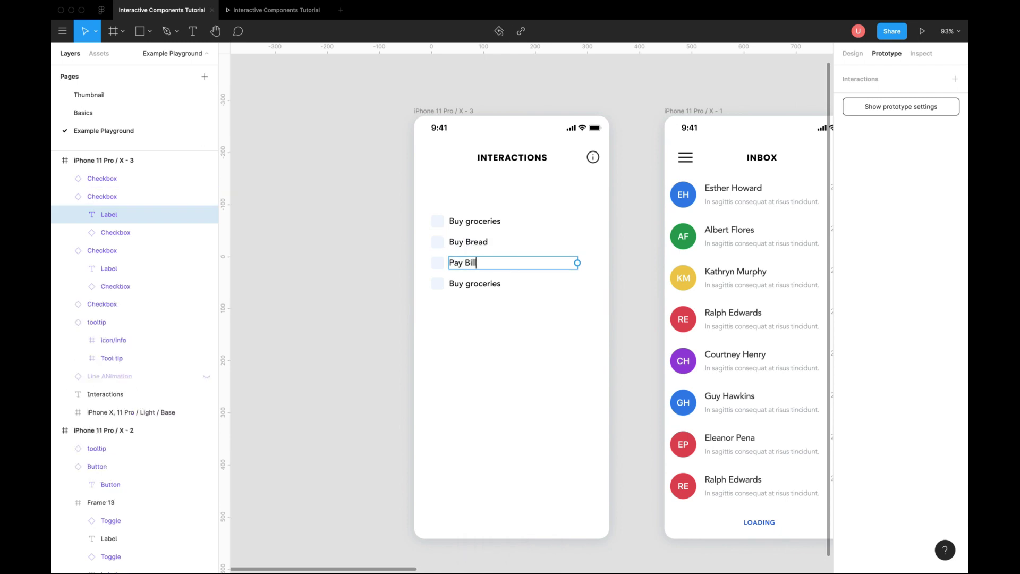
pyautogui.write('s')
pyautogui.doubleClick(474, 284)
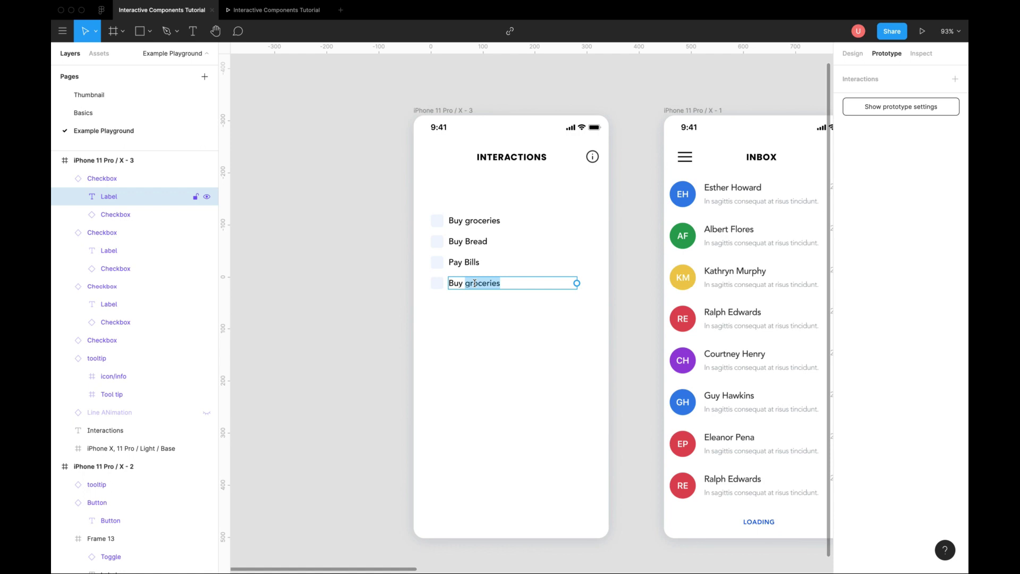
pyautogui.write('Milk')
pyautogui.click(490, 323)
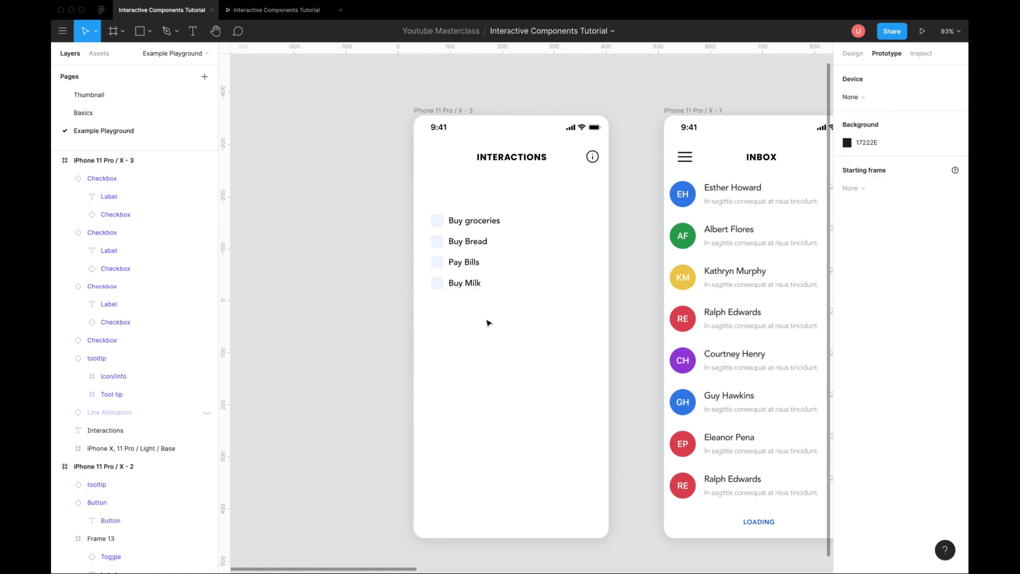
# - Toggle the four task checkboxes on and off in the preview, leaving Buy groceries and Buy Milk checked
pyautogui.click(276, 10)
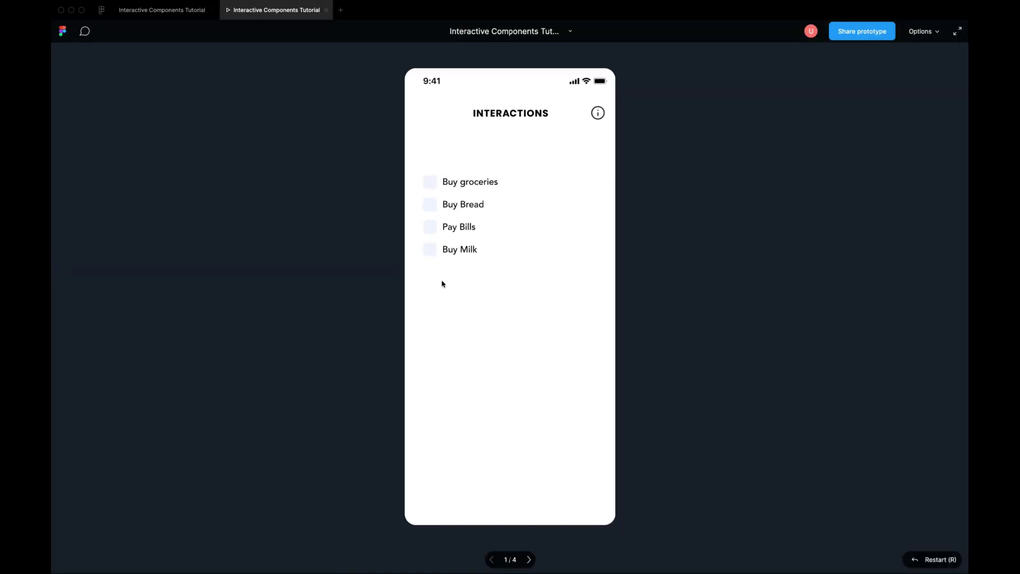
pyautogui.click(454, 185)
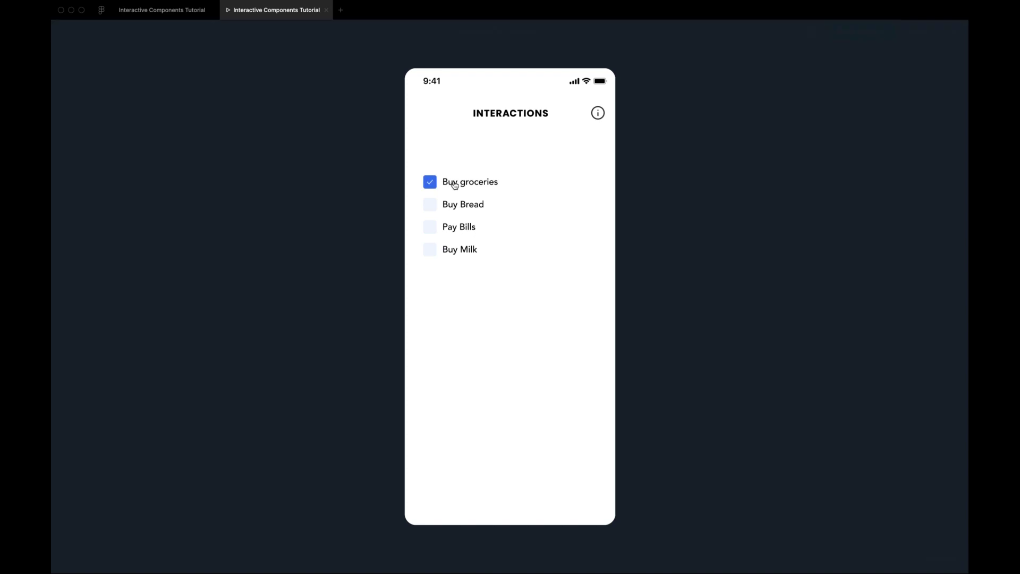
pyautogui.click(465, 208)
pyautogui.click(467, 229)
pyautogui.click(466, 207)
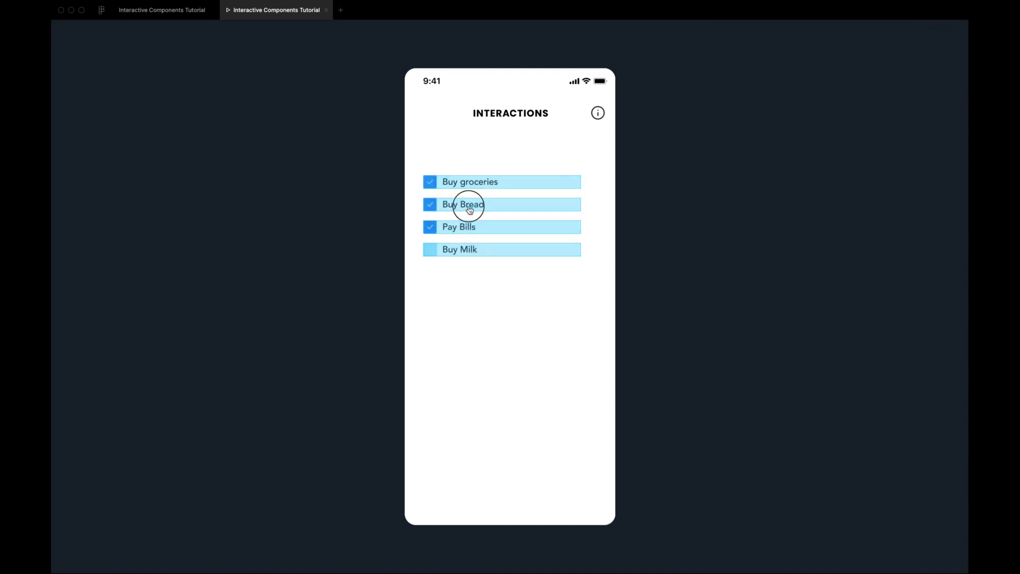
pyautogui.click(465, 250)
pyautogui.click(465, 207)
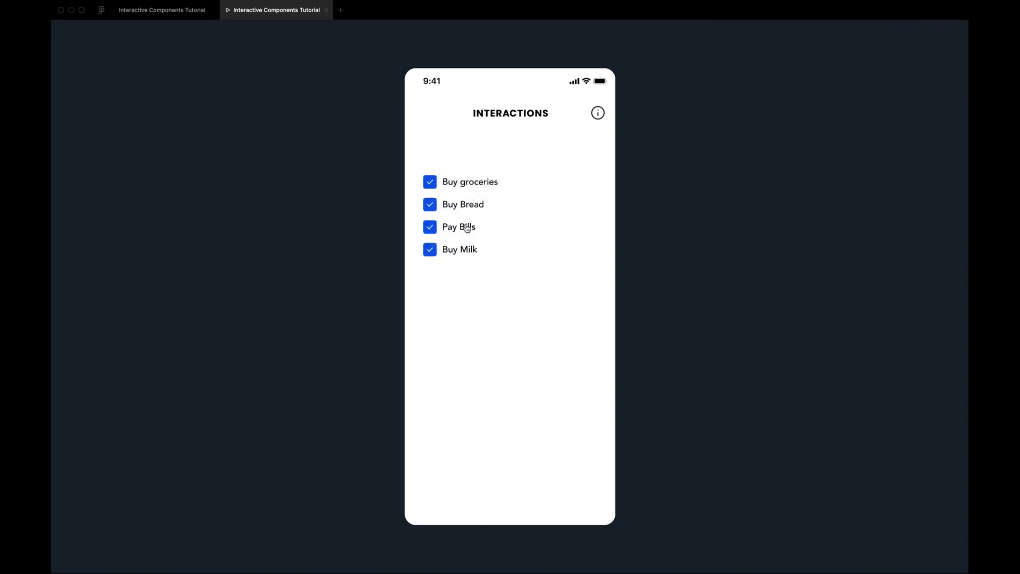
pyautogui.click(467, 229)
pyautogui.click(465, 250)
pyautogui.click(471, 192)
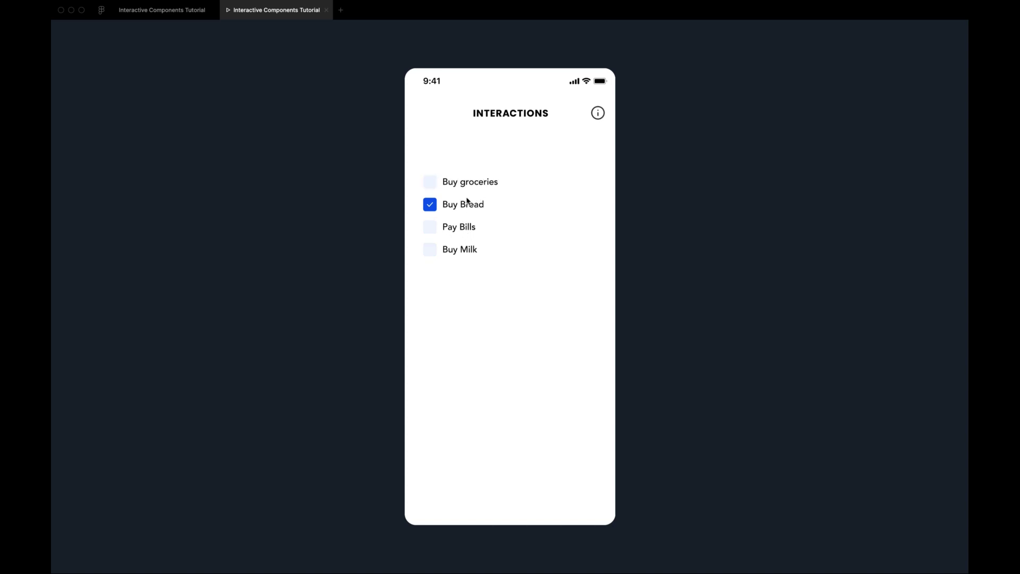
pyautogui.click(463, 240)
pyautogui.click(463, 253)
pyautogui.click(454, 184)
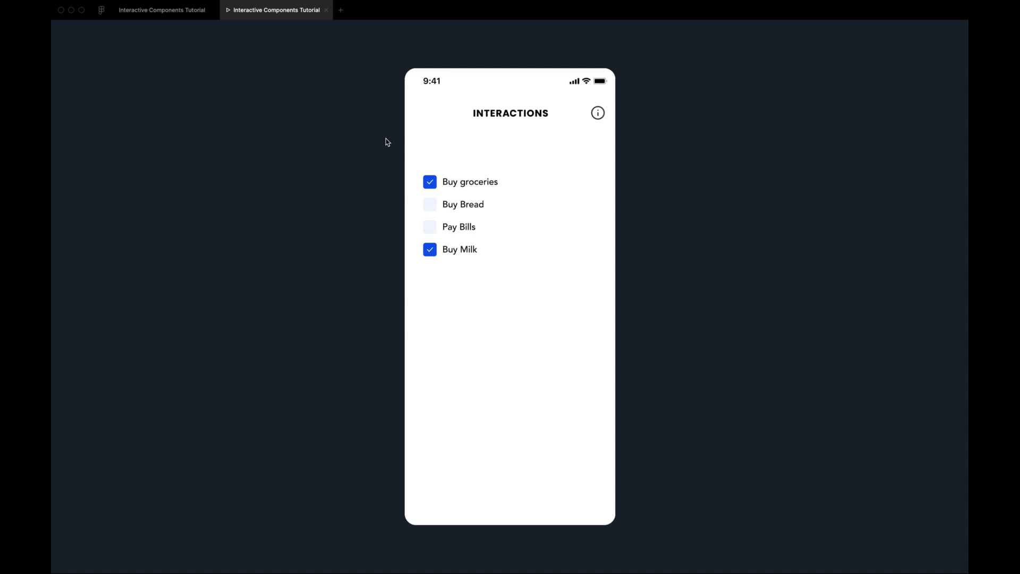
# - Back in the editor, delete the task rows from the Interactions screen
pyautogui.click(162, 10)
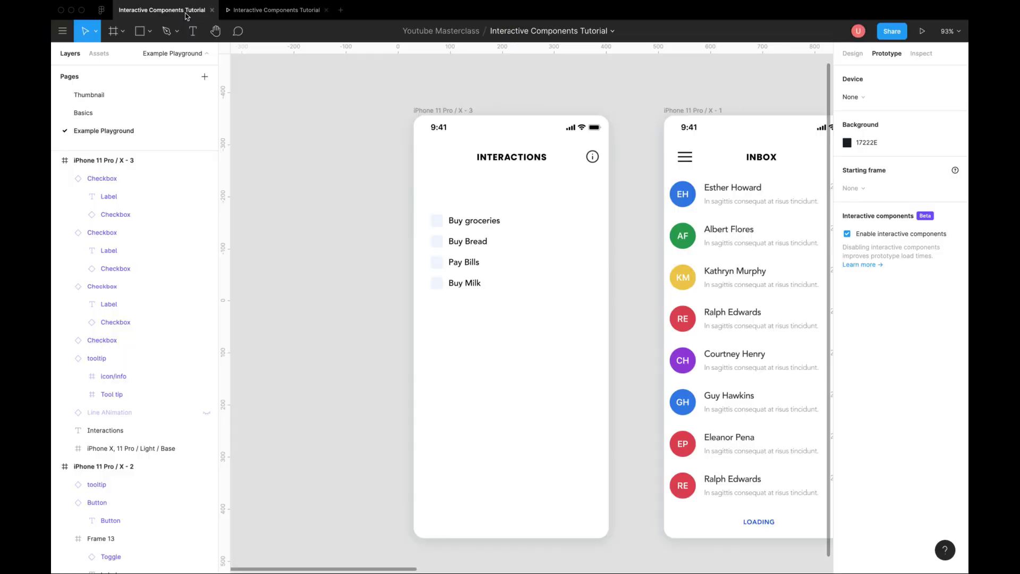
pyautogui.moveTo(379, 212); pyautogui.dragTo(527, 325)
pyautogui.press('Delete')
pyautogui.press('pageup')
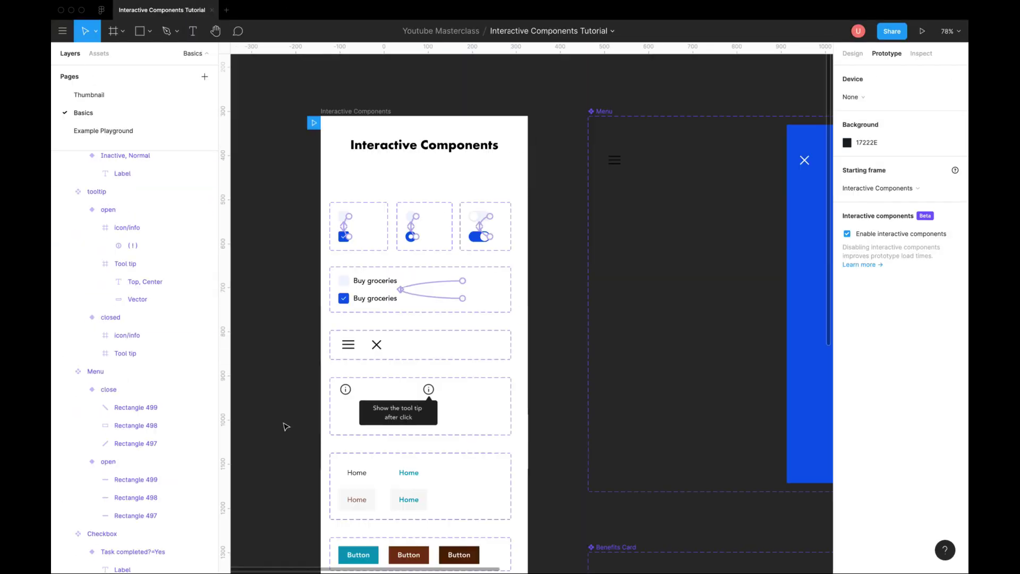
pyautogui.hscroll(3, 504, 342)
pyautogui.hscroll(3, 479, 335)
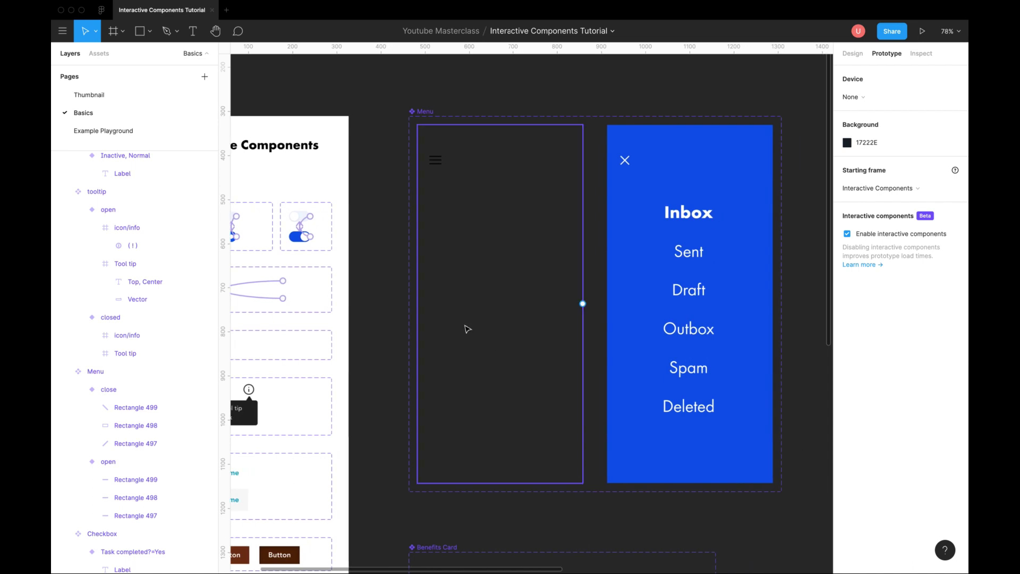
# - Link the closed menu's hamburger icon to the Expanded Menu=True variant
pyautogui.click(466, 328)
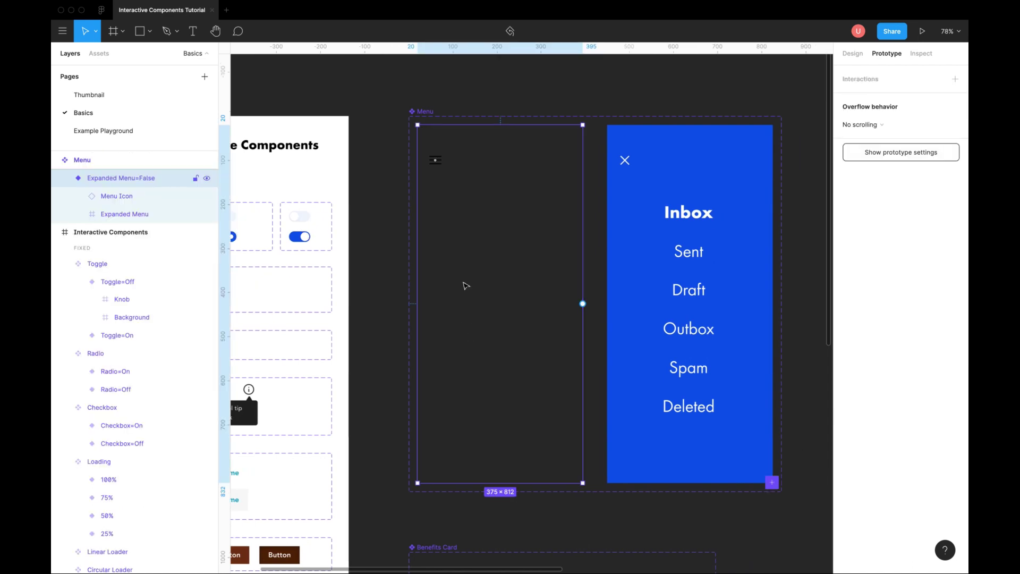
pyautogui.doubleClick(436, 161)
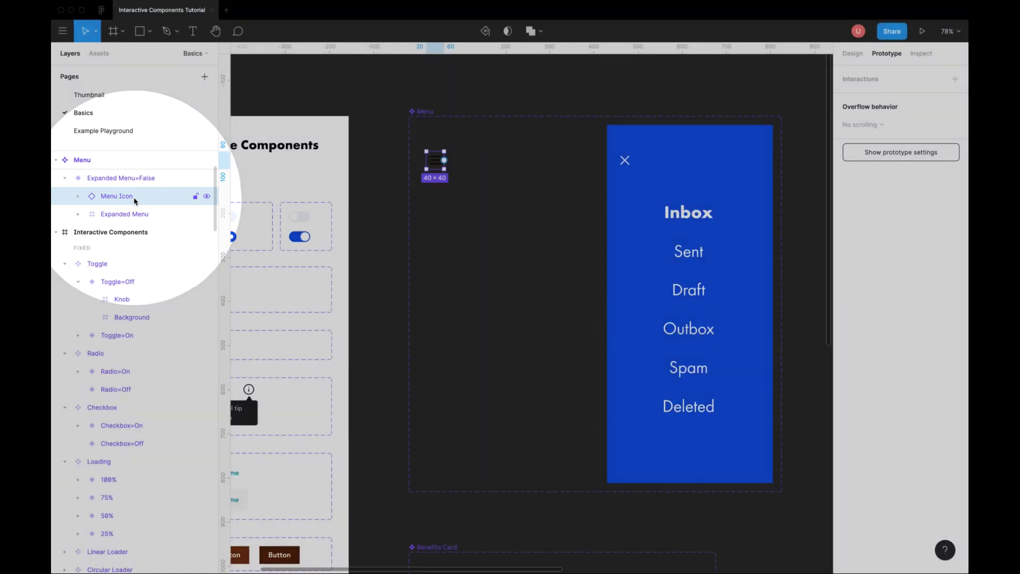
pyautogui.click(125, 214)
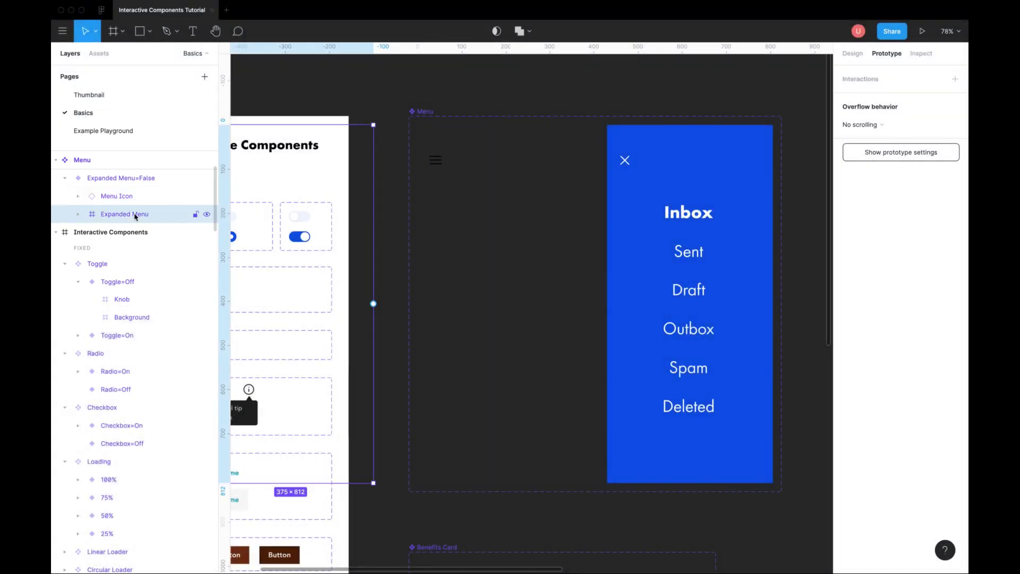
pyautogui.click(446, 219)
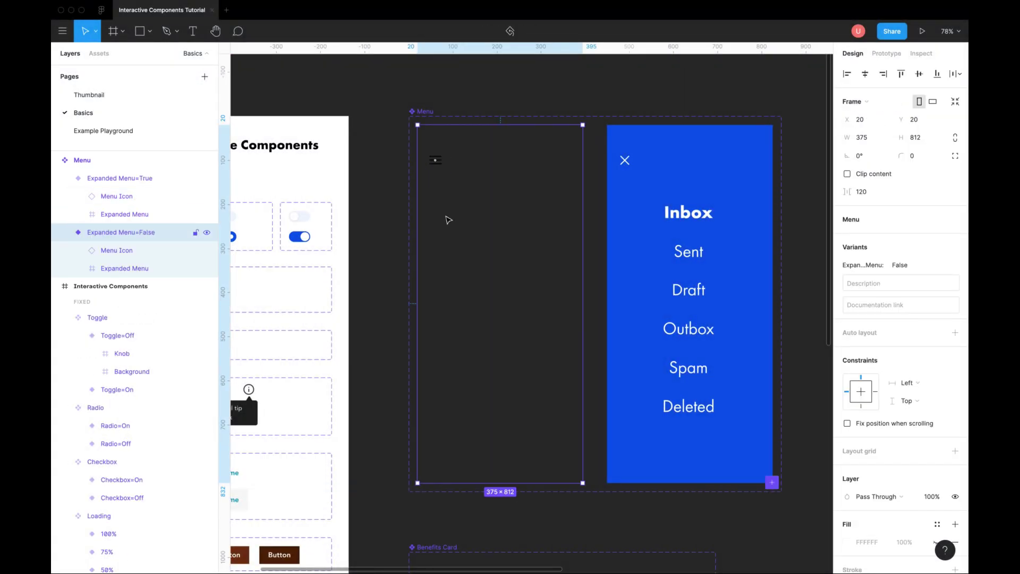
pyautogui.click(437, 165)
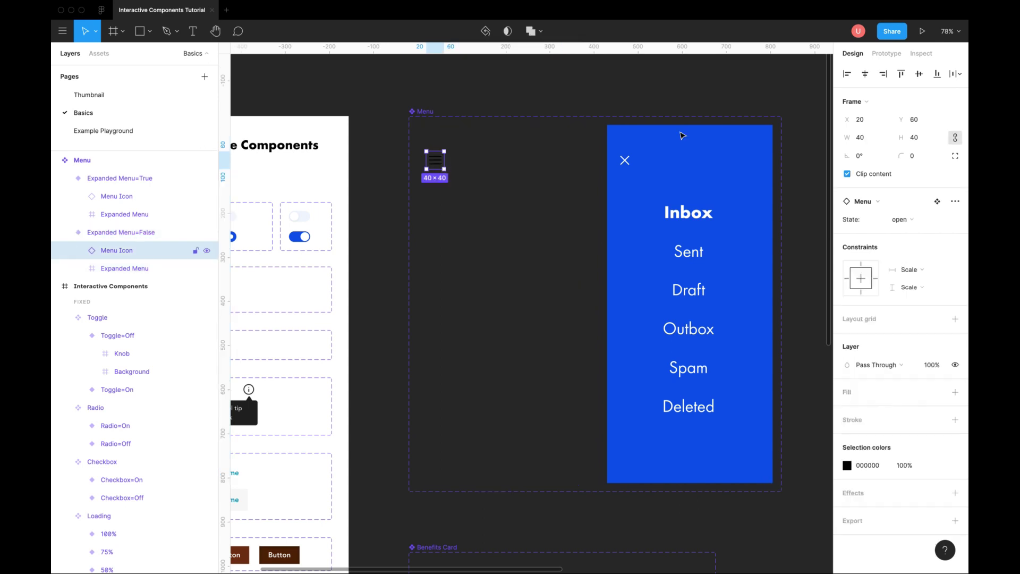
pyautogui.click(886, 53)
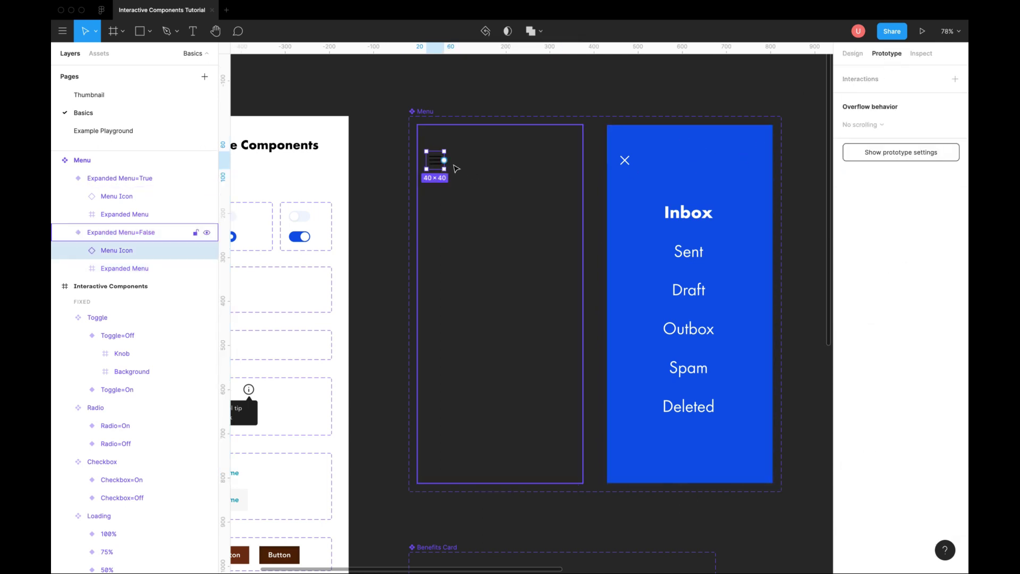
pyautogui.moveTo(443, 162); pyautogui.dragTo(612, 229)
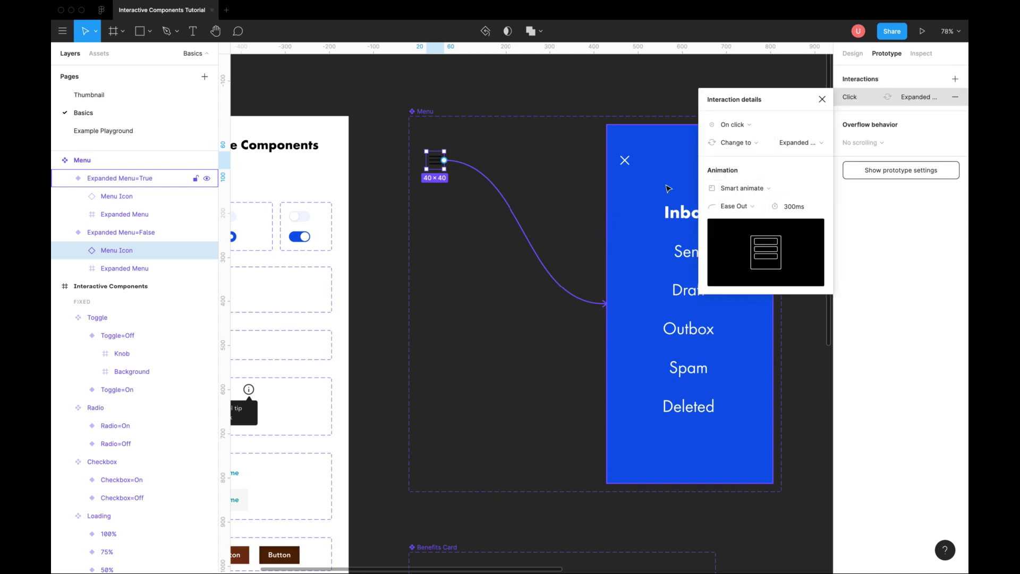
# - Link the expanded menu's X icon back to the closed variant
pyautogui.click(629, 167)
pyautogui.doubleClick(626, 163)
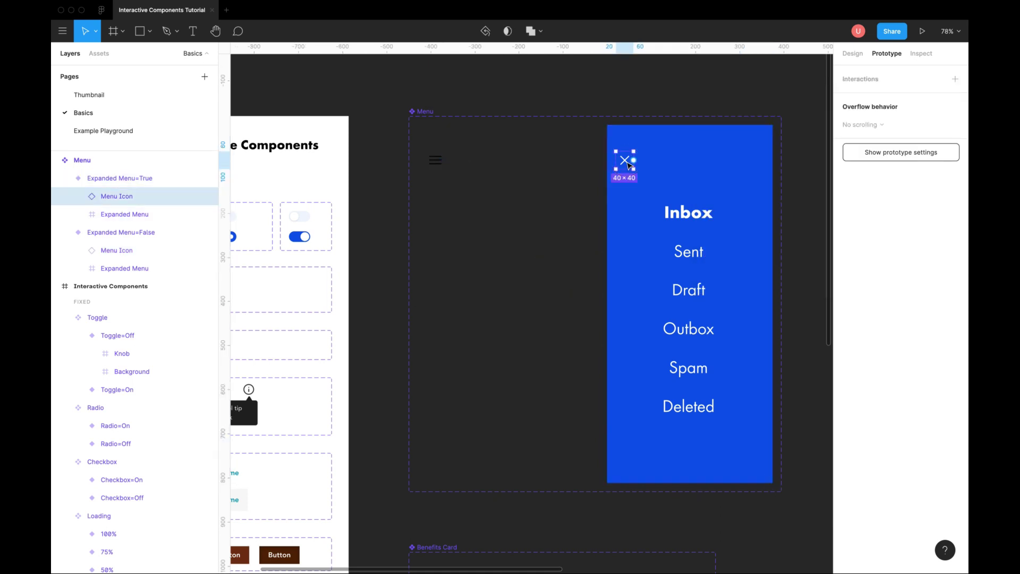
pyautogui.moveTo(634, 162); pyautogui.dragTo(547, 226)
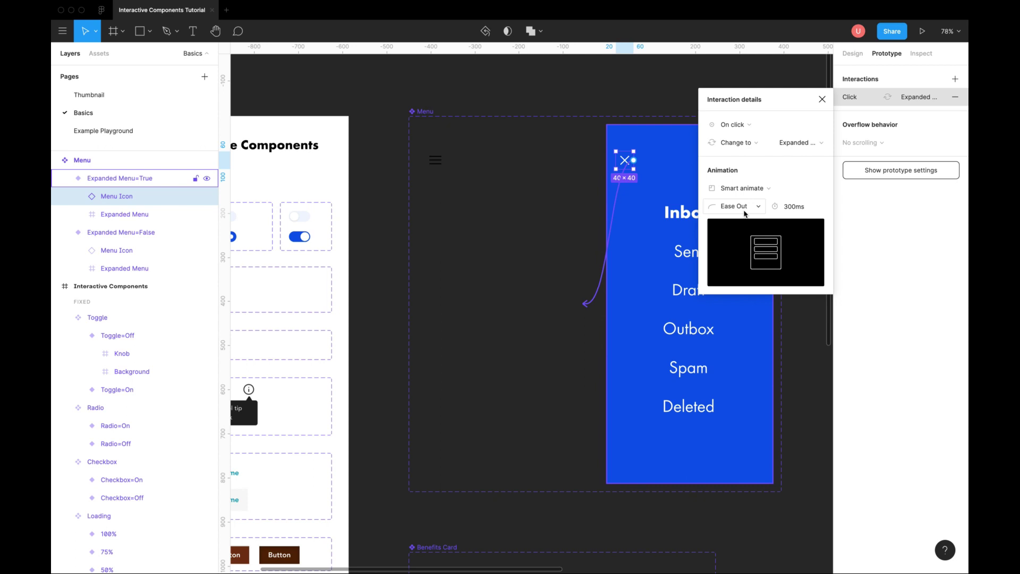
# - Select the Inbox menu icon on Example Playground and test the menu in the prototype
pyautogui.click(102, 131)
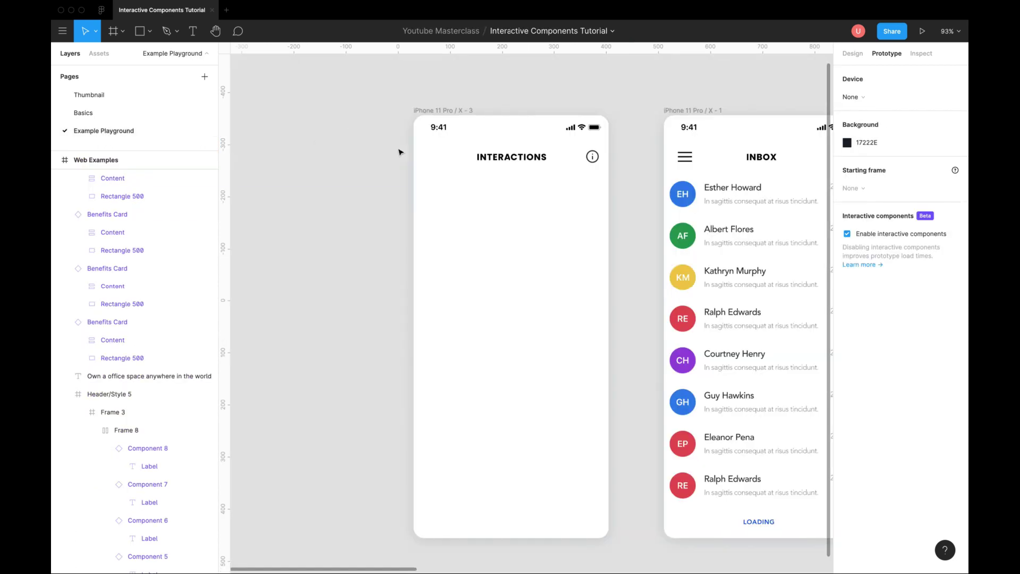
pyautogui.hscroll(8, 400, 151)
pyautogui.click(443, 157)
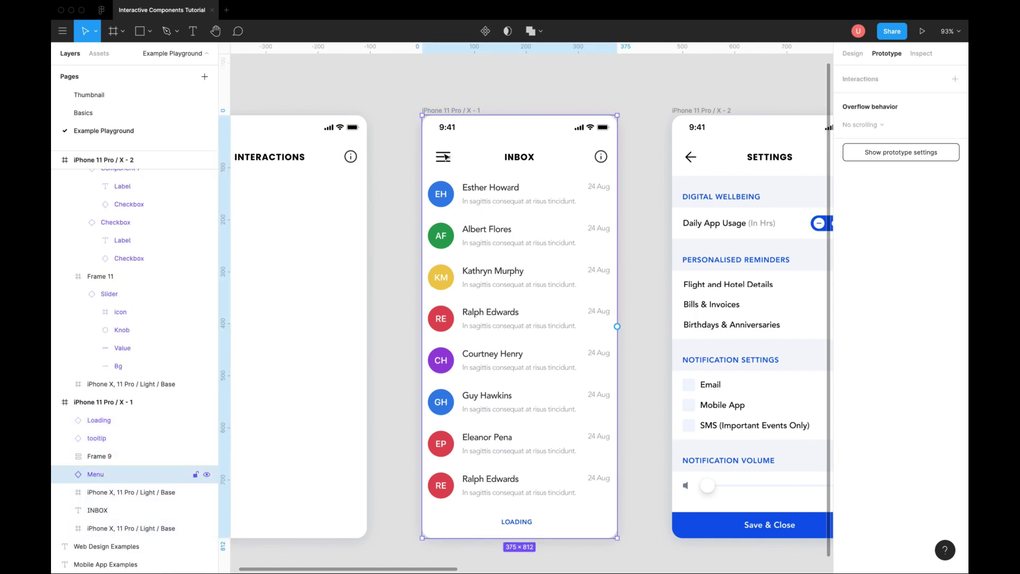
pyautogui.doubleClick(444, 158)
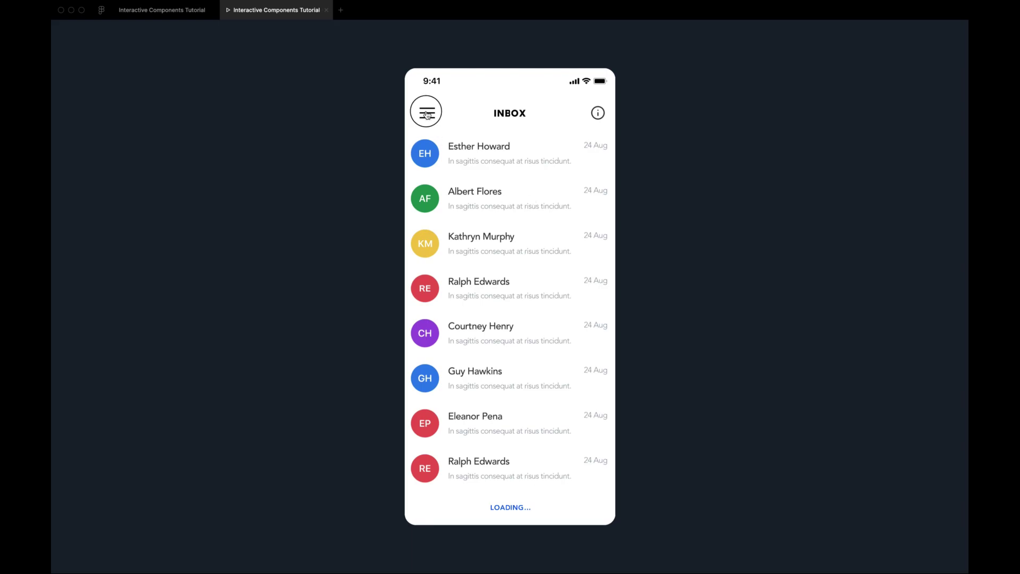
pyautogui.click(428, 113)
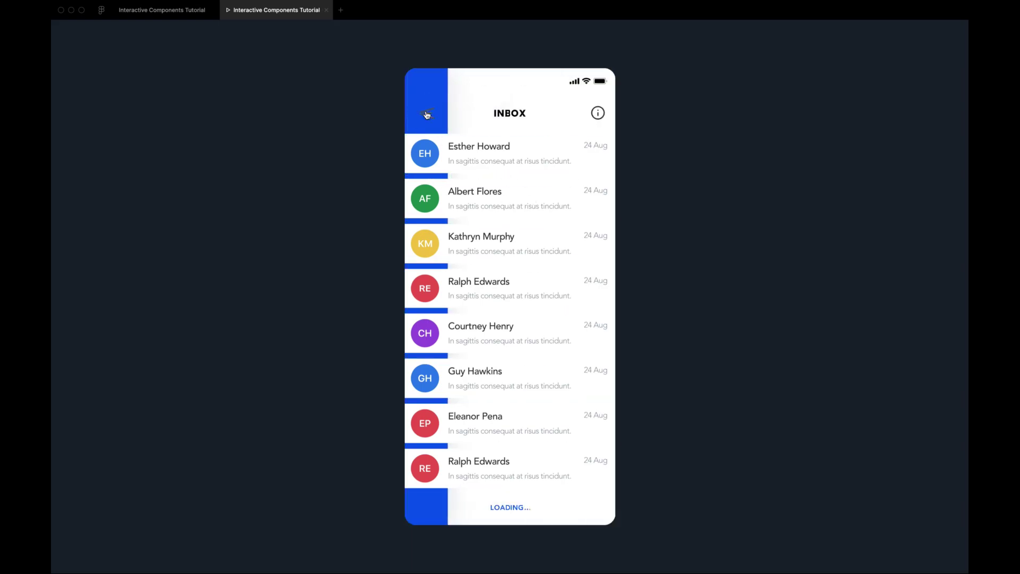
pyautogui.click(427, 113)
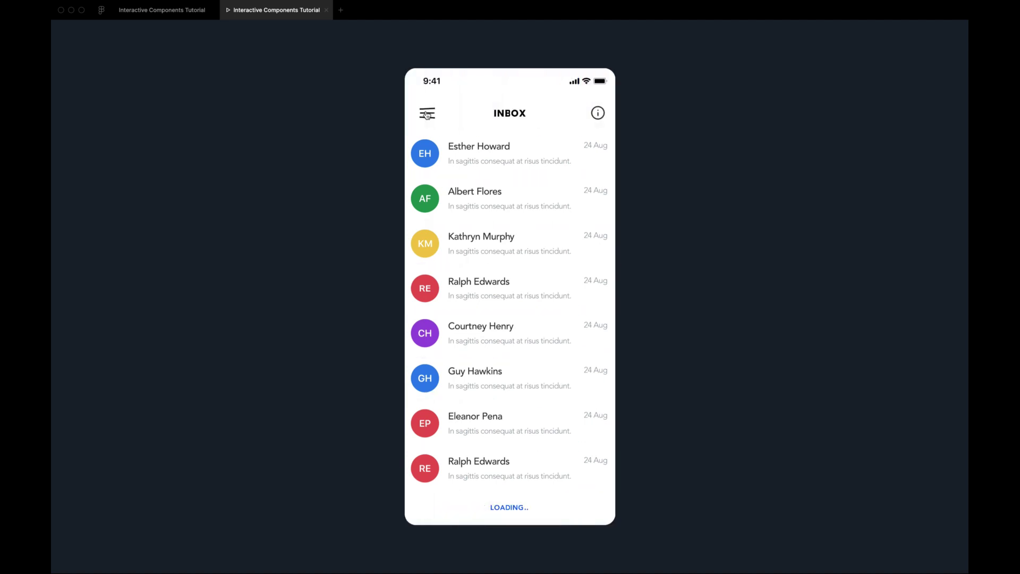
# - Back in the editor, bring the Inbox screen's Menu layer to the front
pyautogui.click(162, 10)
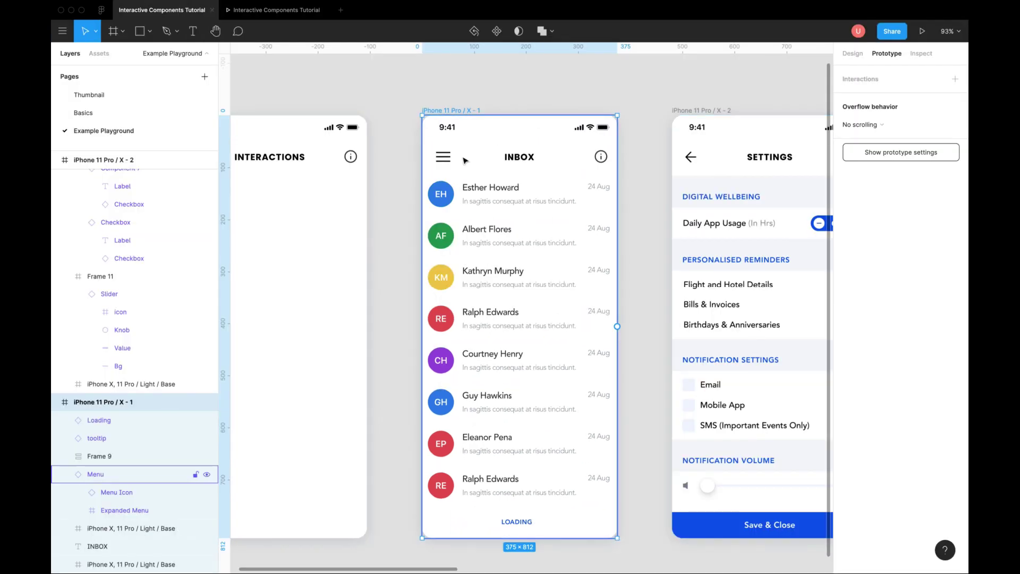
pyautogui.click(445, 157)
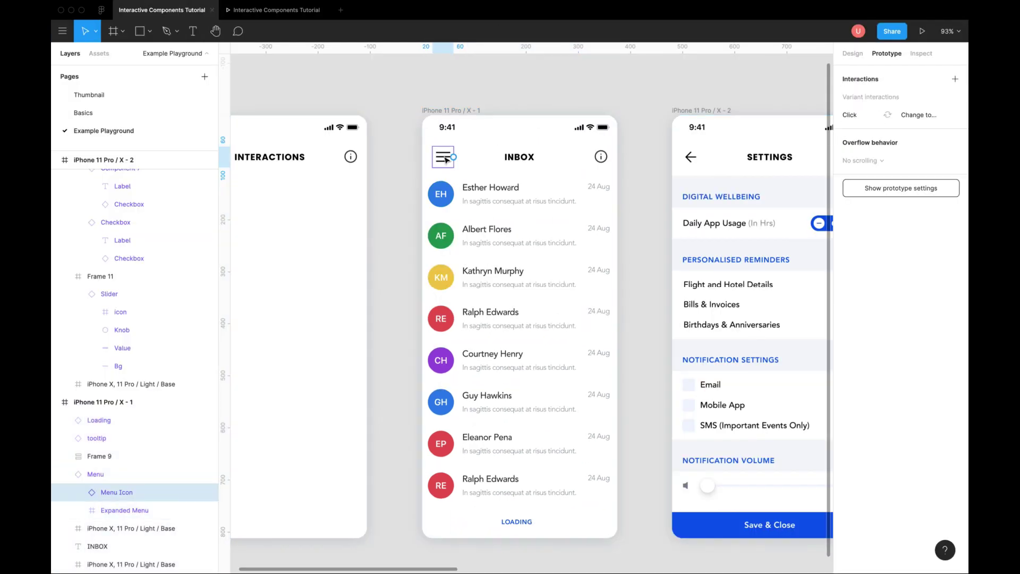
pyautogui.rightClick(120, 475)
pyautogui.click(152, 234)
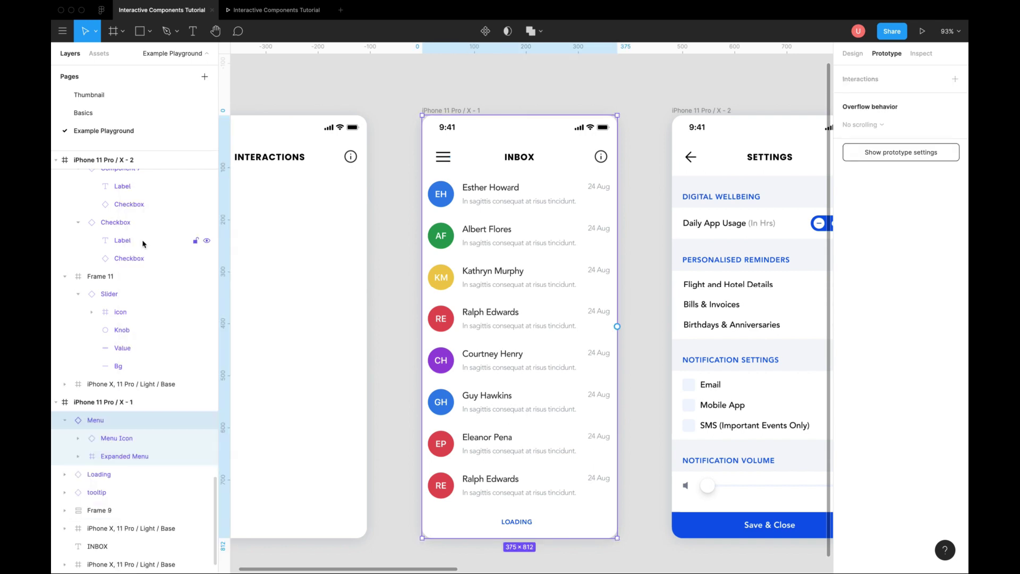
# - Retest the slide-out menu opening and closing in the Inbox prototype, then return to the editor
pyautogui.click(276, 10)
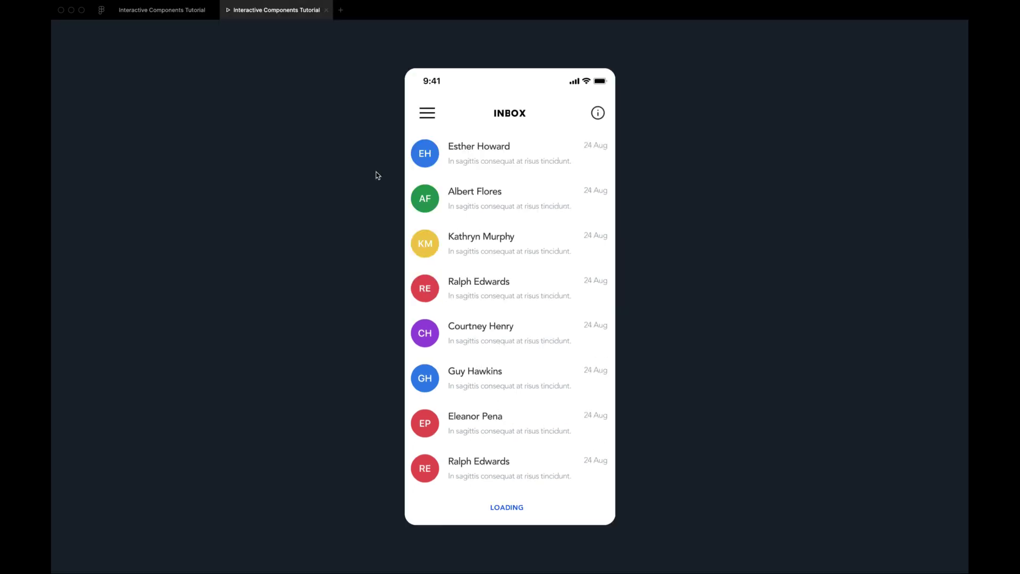
pyautogui.click(428, 115)
pyautogui.click(428, 115)
pyautogui.click(428, 114)
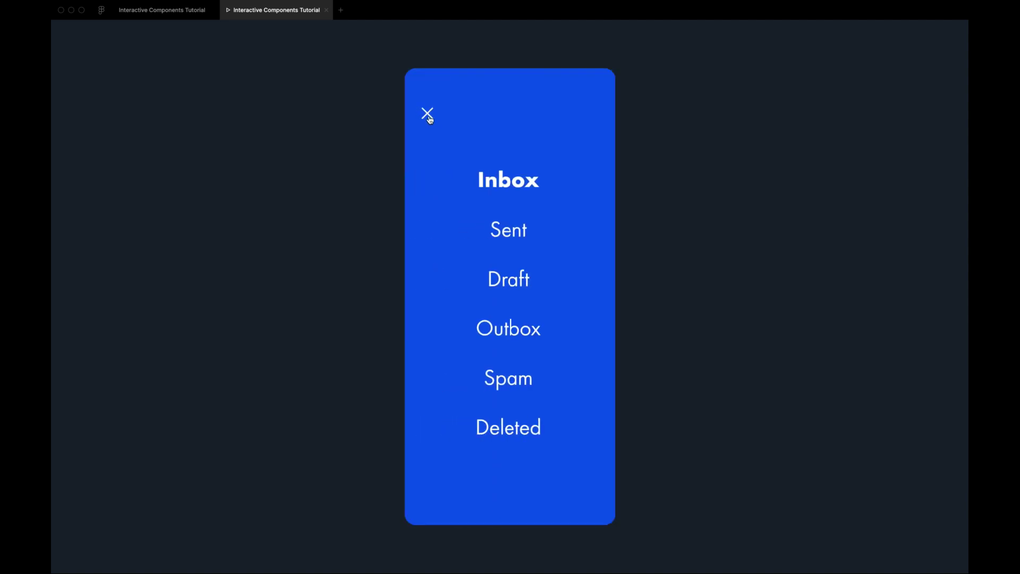
pyautogui.click(428, 116)
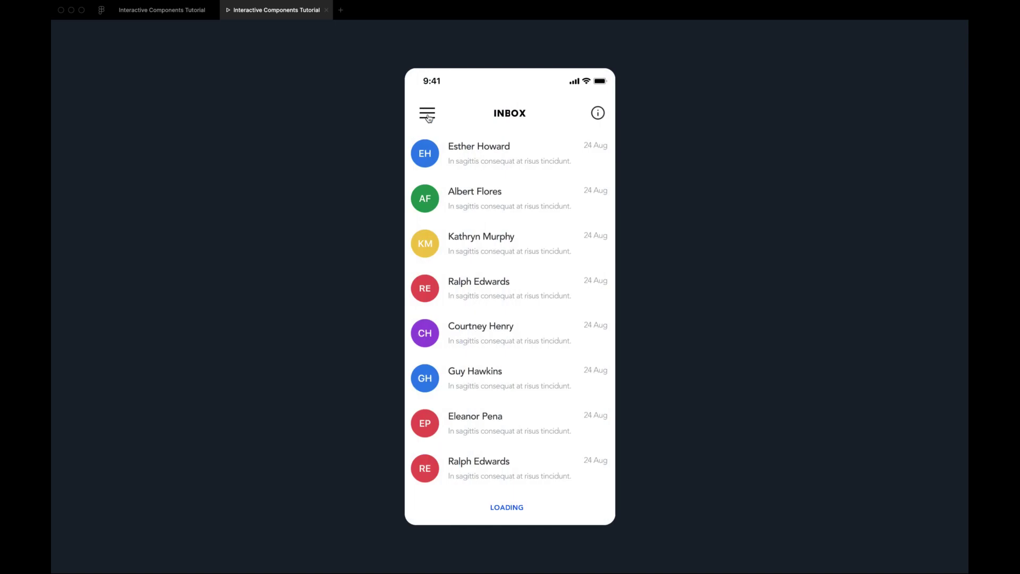
pyautogui.click(428, 117)
pyautogui.click(428, 117)
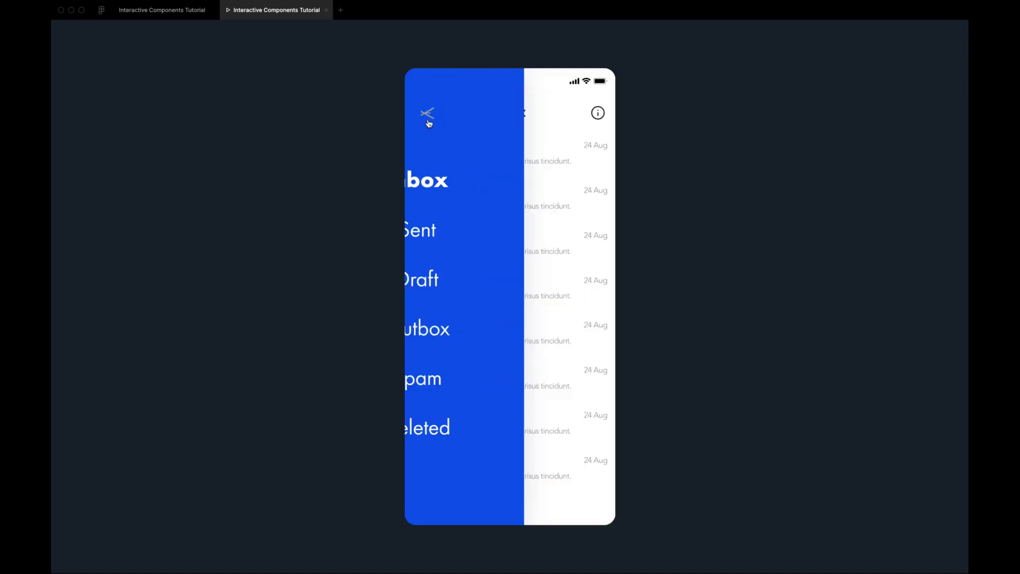
pyautogui.click(427, 116)
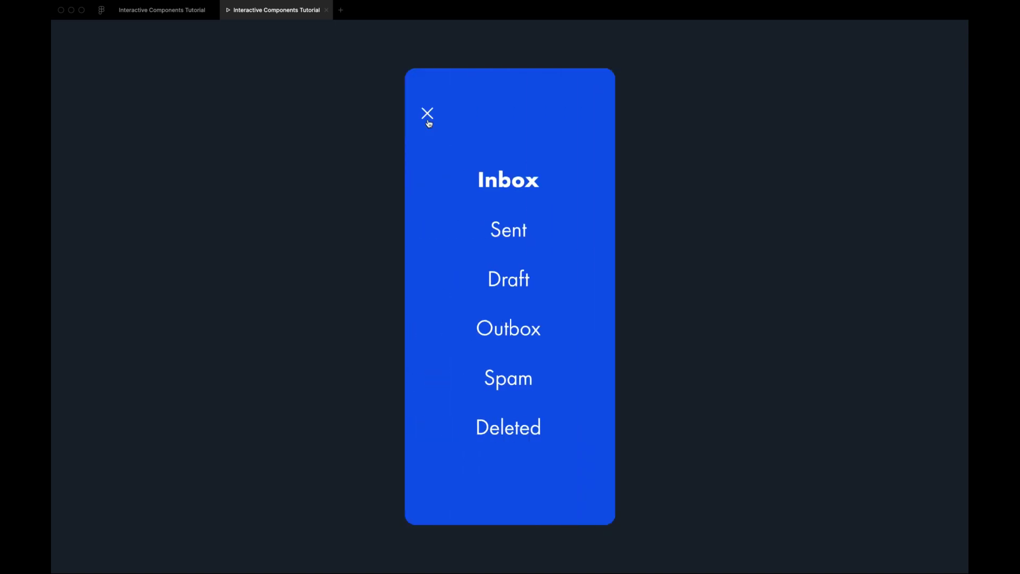
pyautogui.click(162, 10)
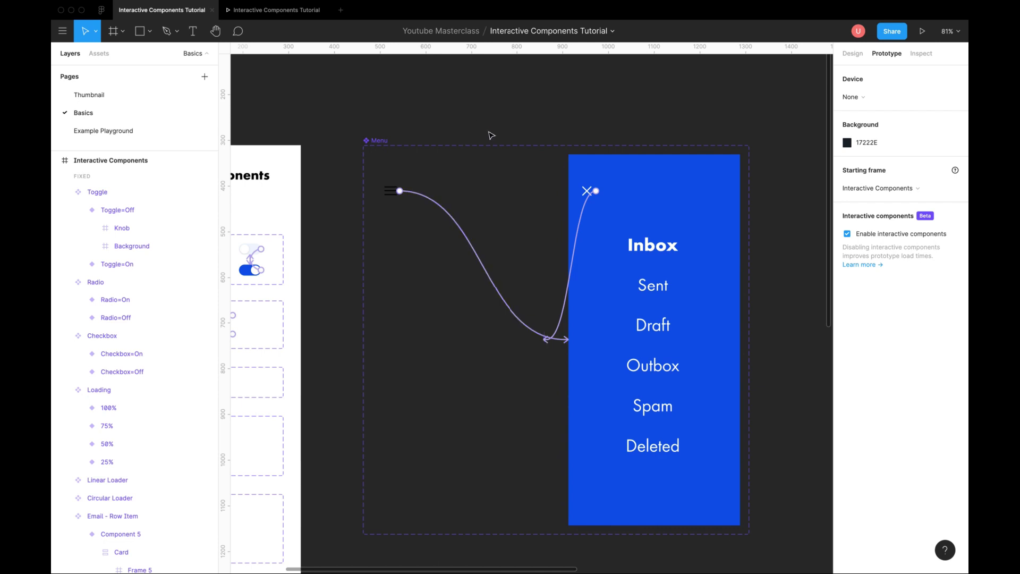
pyautogui.scroll(-2, 489, 132)
pyautogui.hscroll(-5, 488, 134)
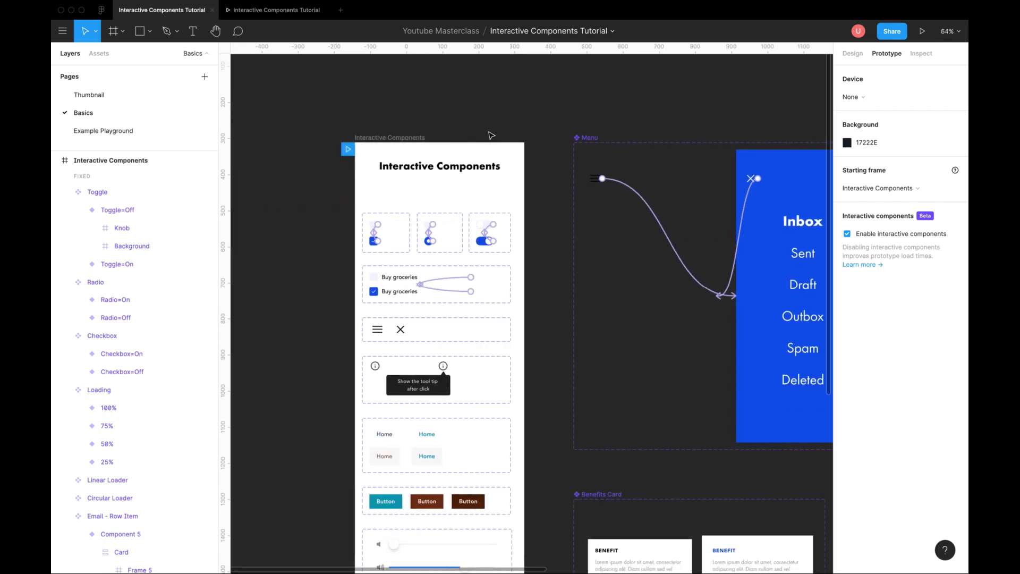
pyautogui.hscroll(-3, 511, 239)
pyautogui.scroll(3, 525, 382)
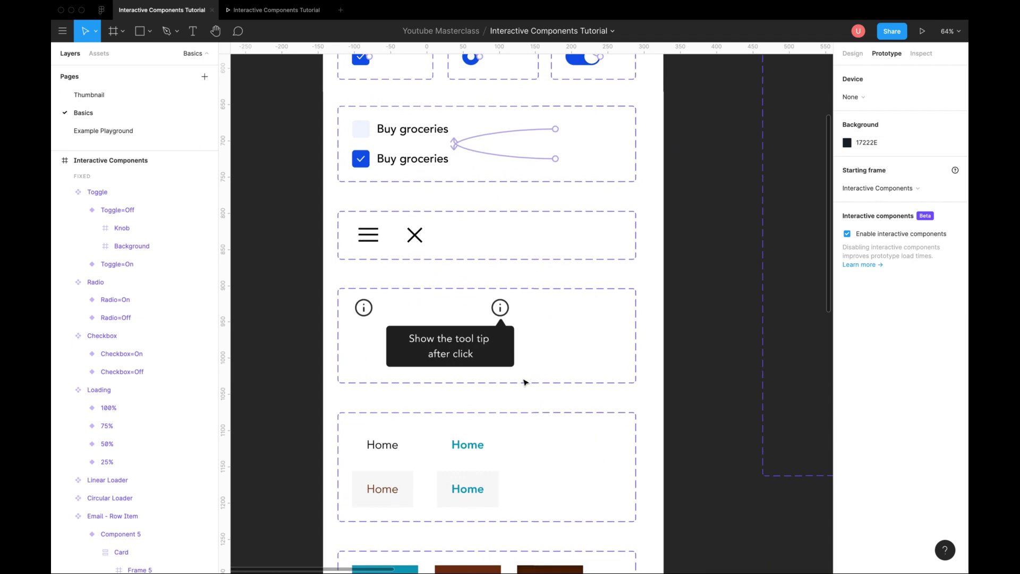
pyautogui.scroll(2, 524, 382)
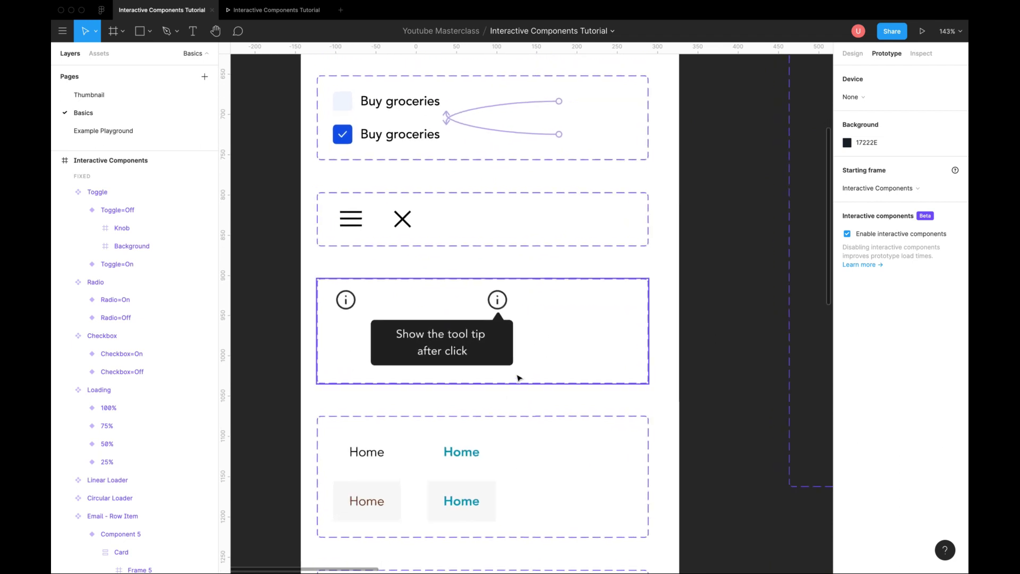
pyautogui.click(346, 300)
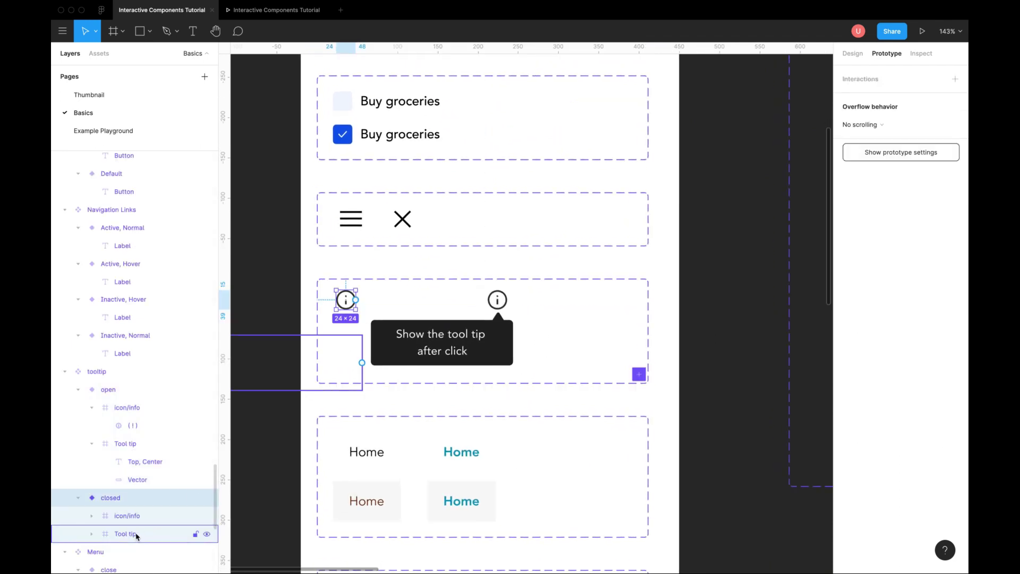
pyautogui.scroll(-4, 135, 518)
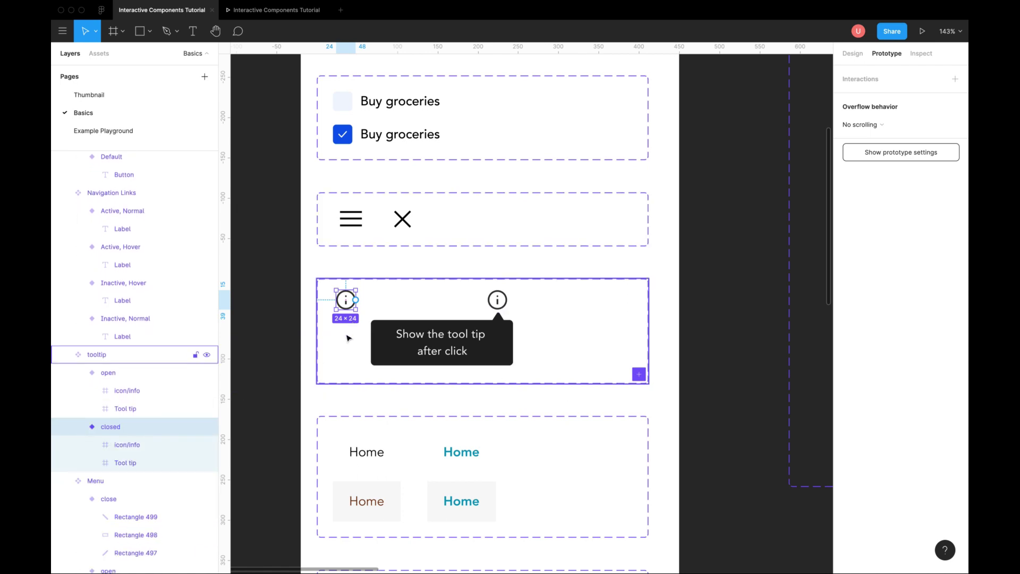
pyautogui.click(396, 338)
pyautogui.hscroll(-1, 396, 338)
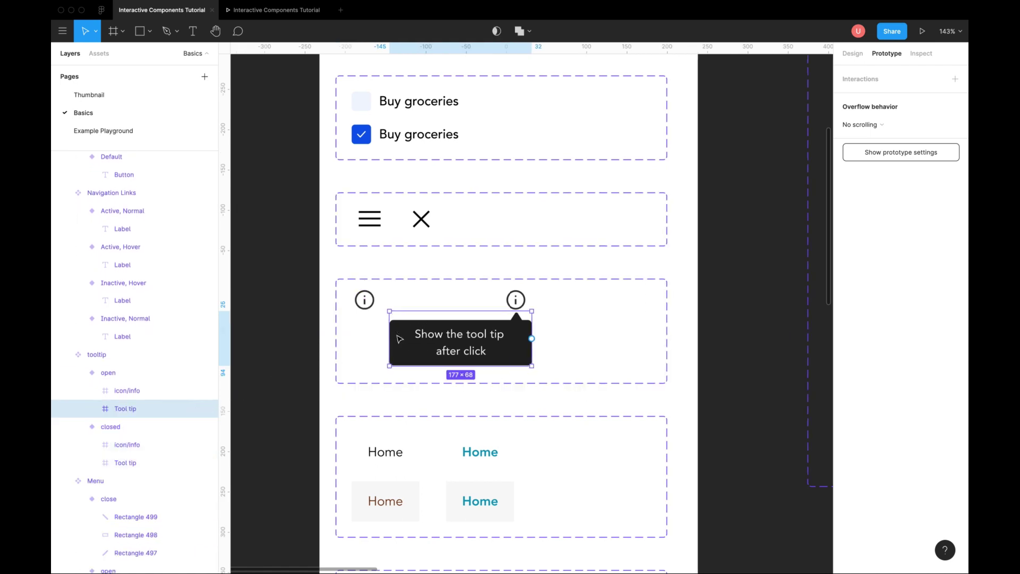
pyautogui.hotkey('shift', 'Return')
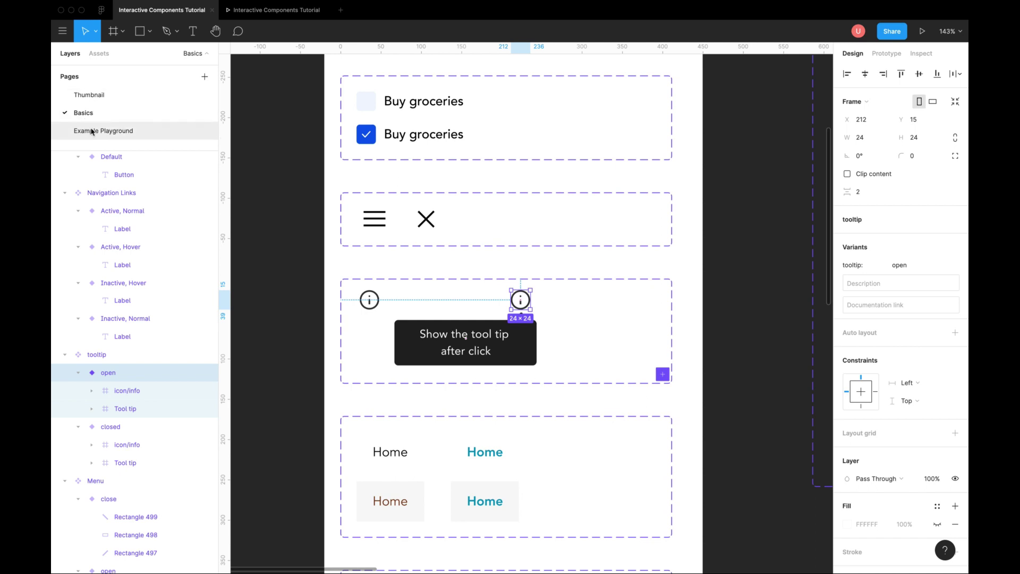
# - On Example Playground, hide the Menu layer and switch the Inbox tooltip to open
pyautogui.click(102, 130)
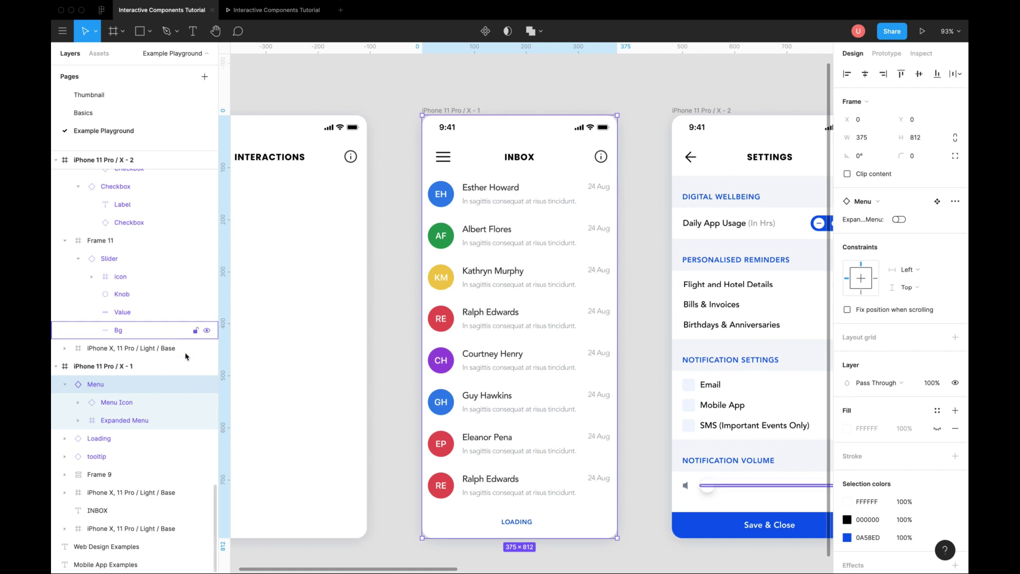
pyautogui.click(208, 385)
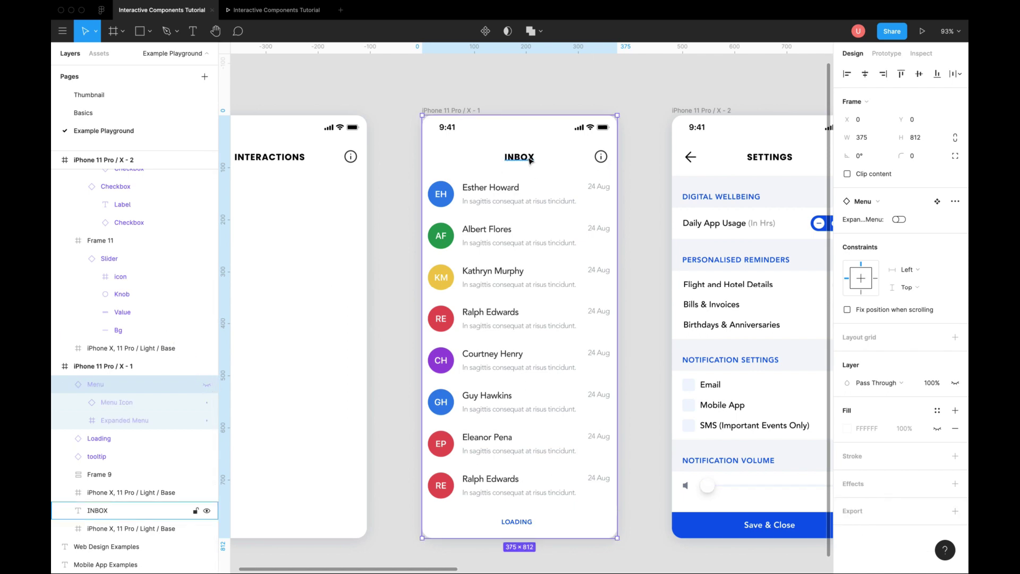
pyautogui.click(601, 156)
pyautogui.click(899, 220)
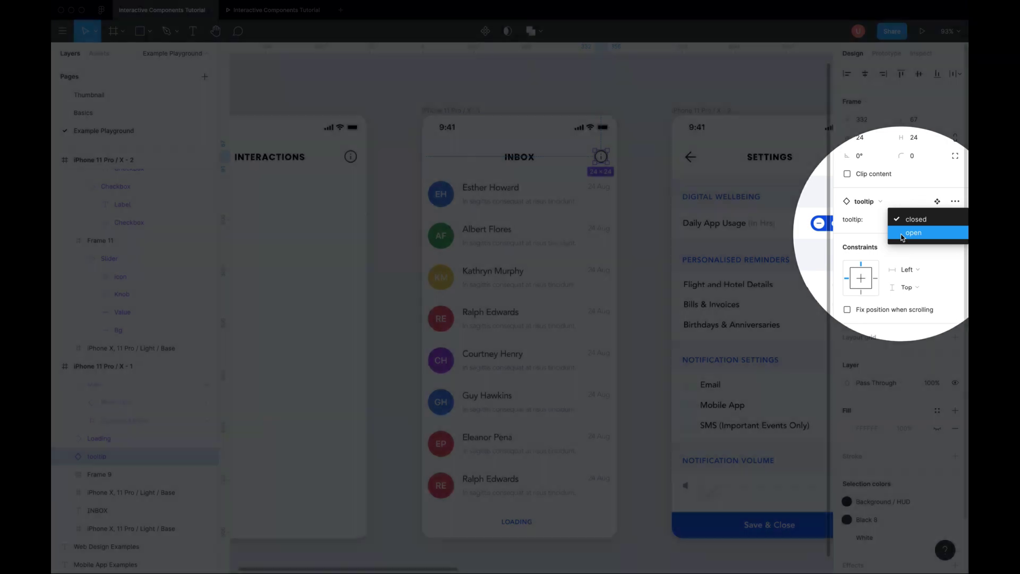
pyautogui.click(910, 231)
pyautogui.scroll(5, 564, 183)
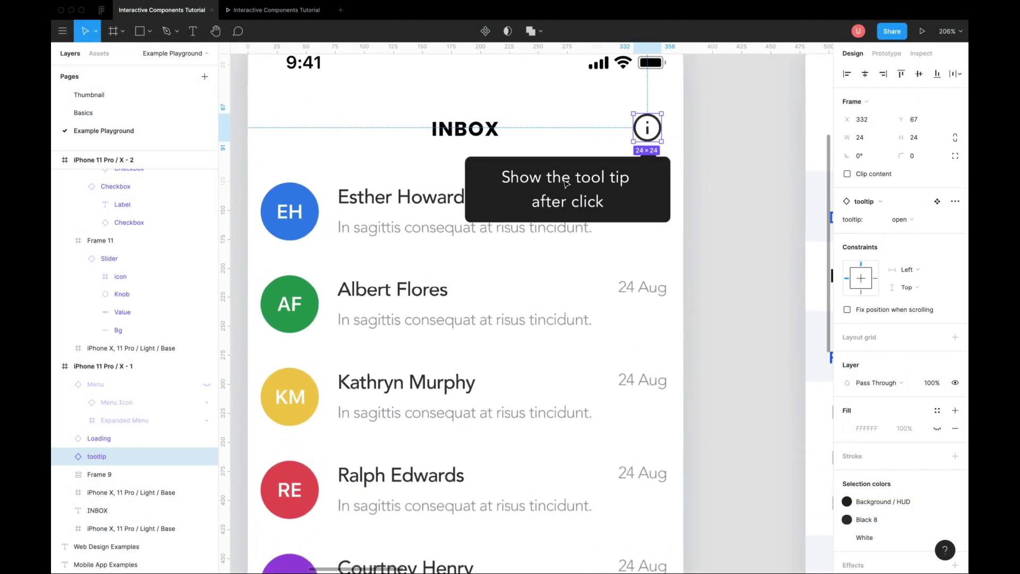
# - Change the tooltip text to 'This is Inbox page' and set the variant back to closed
pyautogui.doubleClick(567, 183)
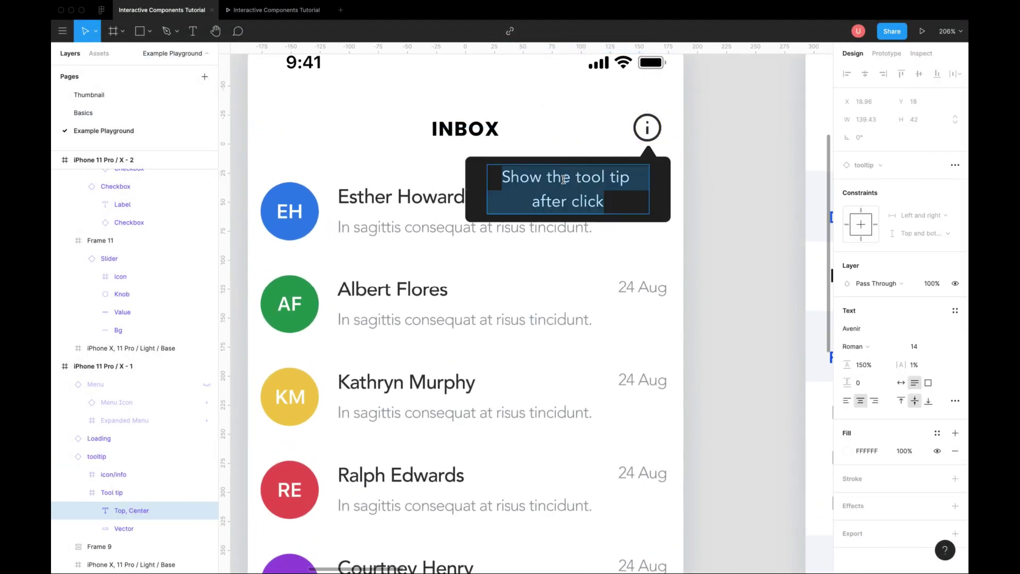
pyautogui.write('This is In')
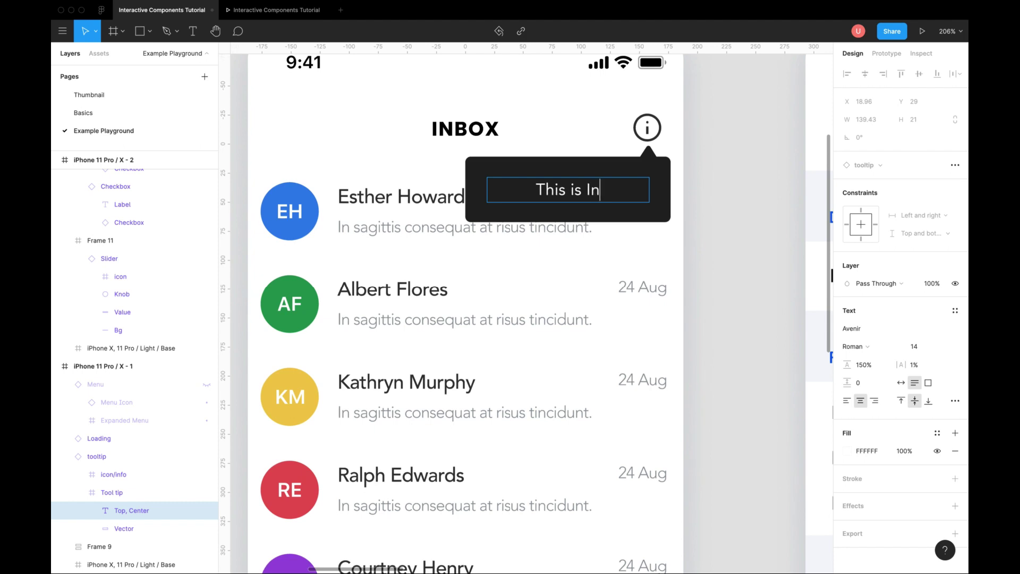
pyautogui.write('box page')
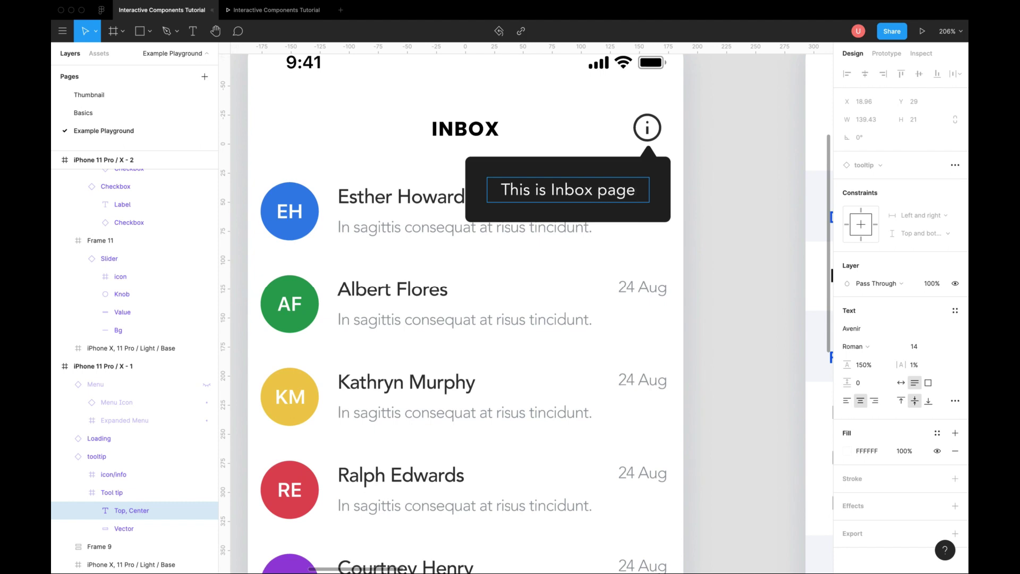
pyautogui.click(701, 183)
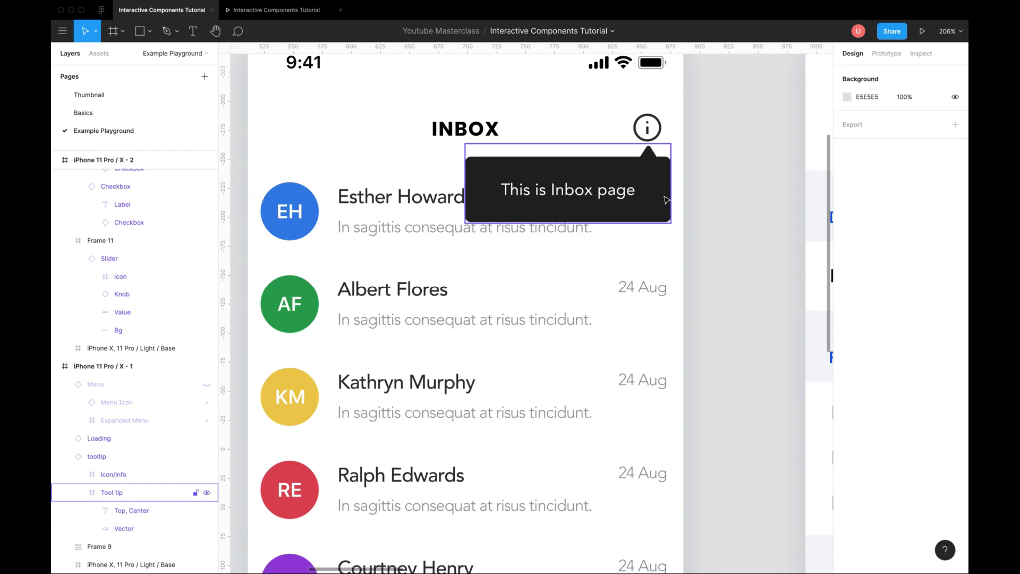
pyautogui.scroll(-3, 701, 182)
pyautogui.click(662, 160)
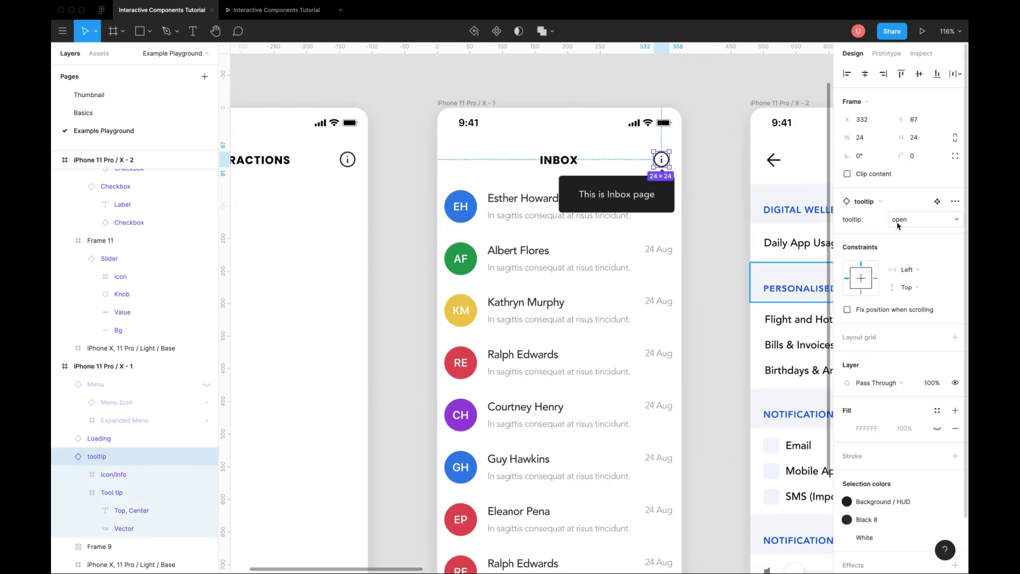
pyautogui.click(924, 219)
pyautogui.click(903, 208)
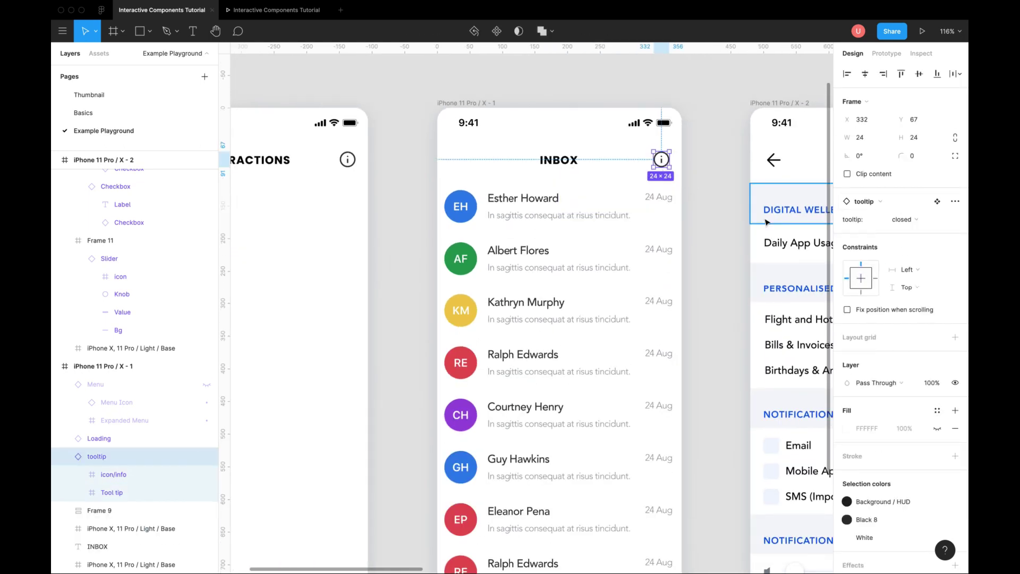
pyautogui.click(703, 207)
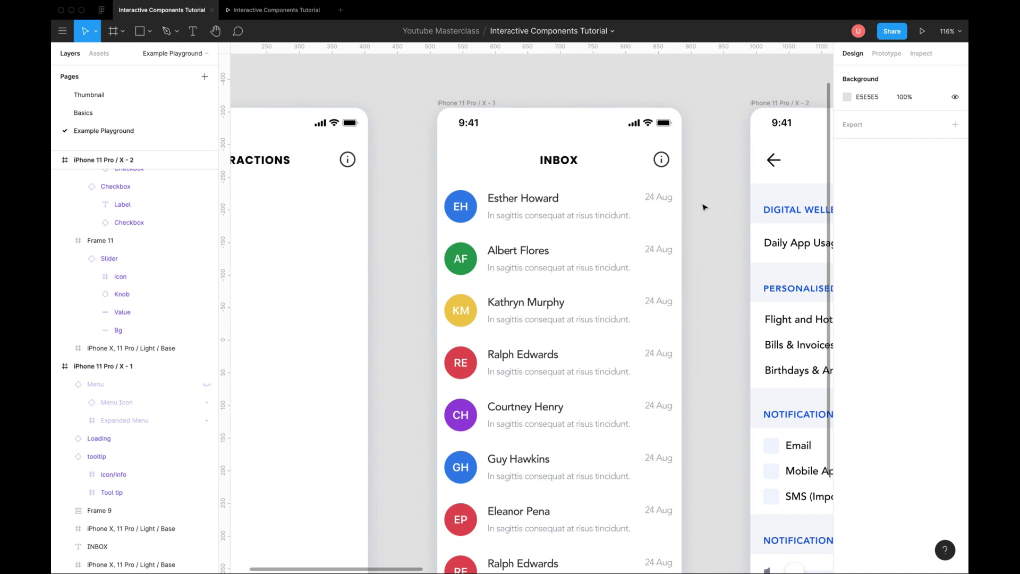
pyautogui.scroll(-3, 701, 208)
# - On Basics, link the closed tooltip icon to the open variant using While pressing, then preview
pyautogui.click(525, 131)
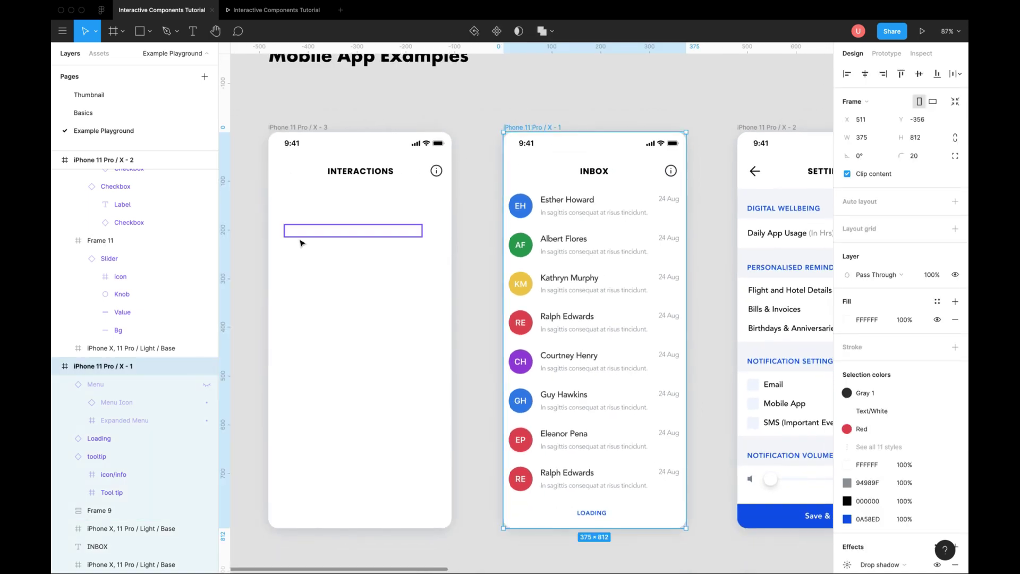
pyautogui.click(95, 114)
pyautogui.click(368, 300)
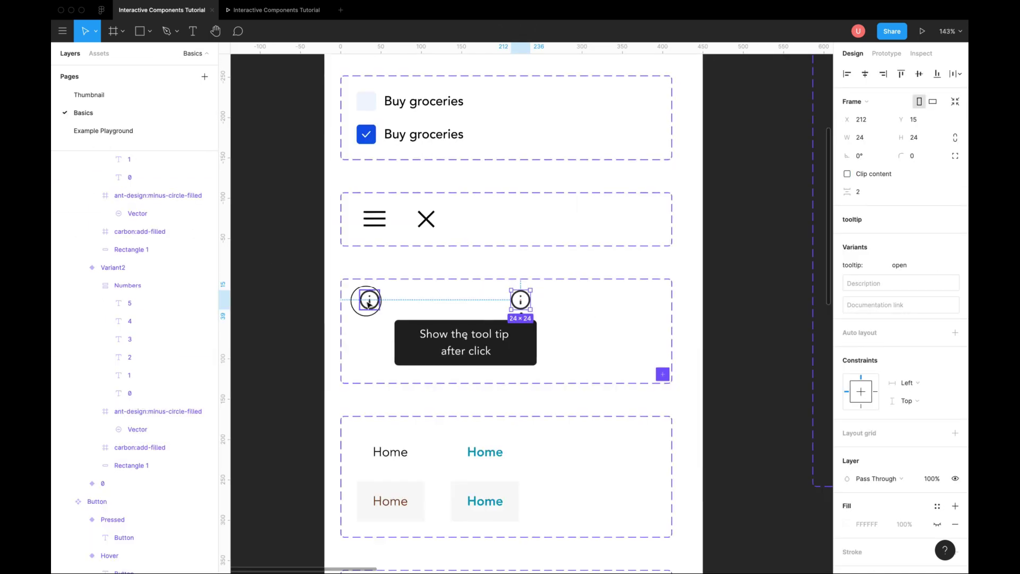
pyautogui.click(886, 53)
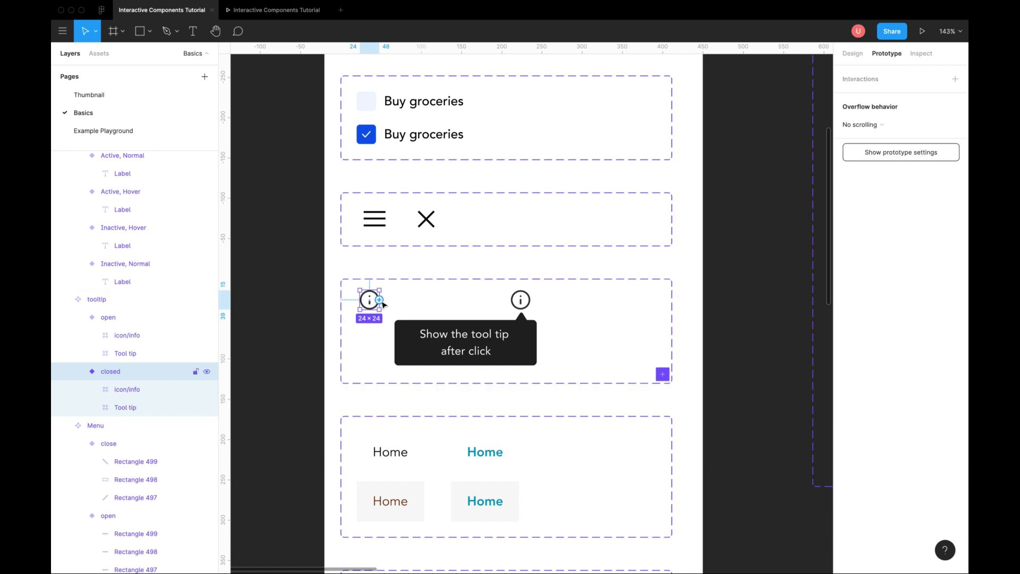
pyautogui.moveTo(379, 301); pyautogui.dragTo(522, 304)
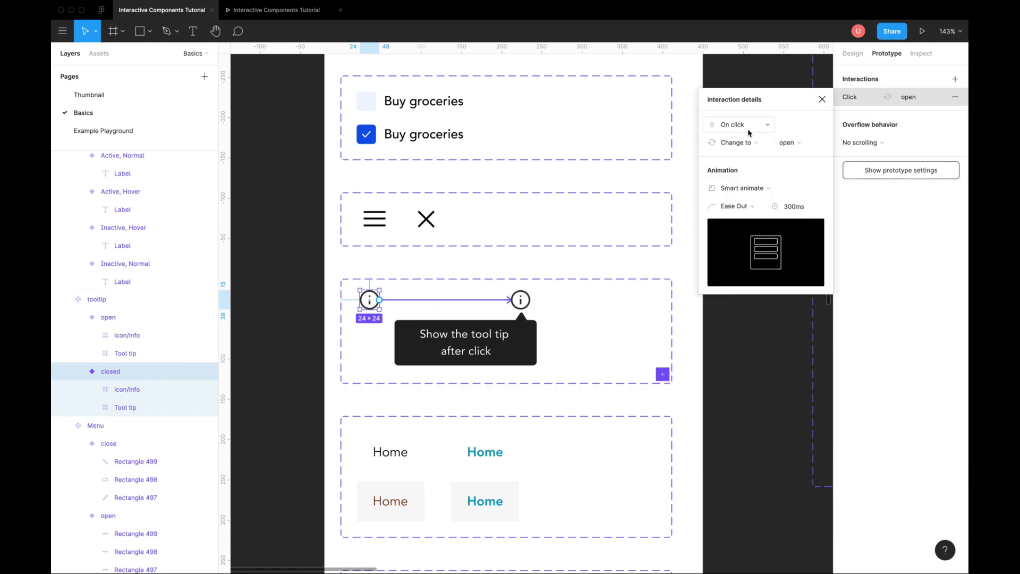
pyautogui.click(732, 124)
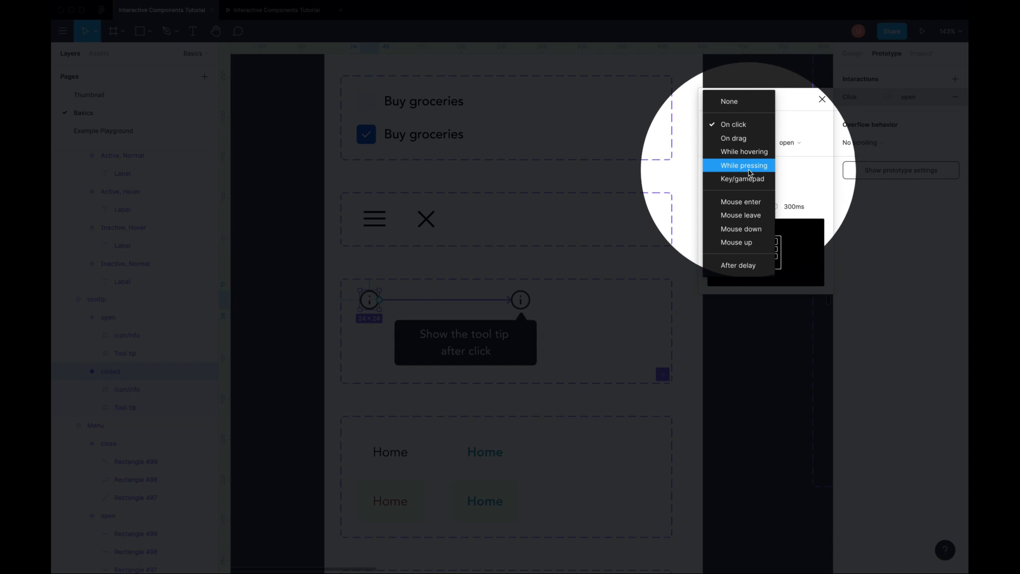
pyautogui.click(743, 165)
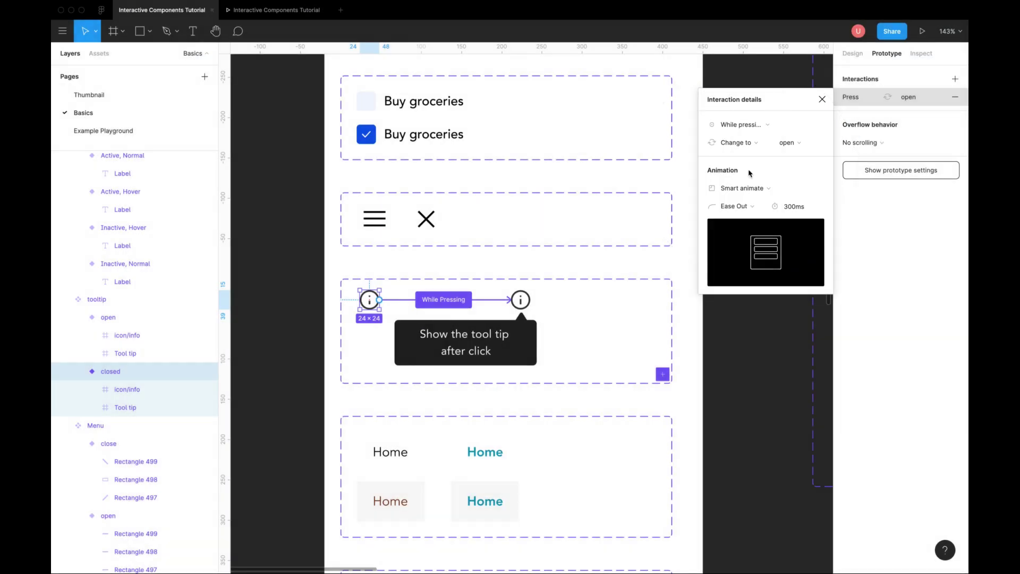
pyautogui.click(276, 10)
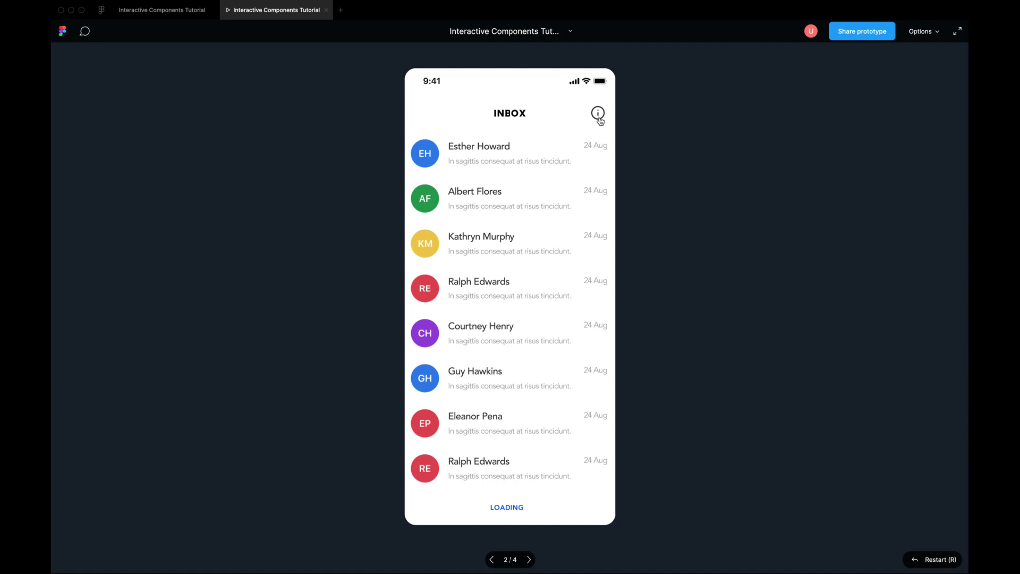
pyautogui.click(598, 115)
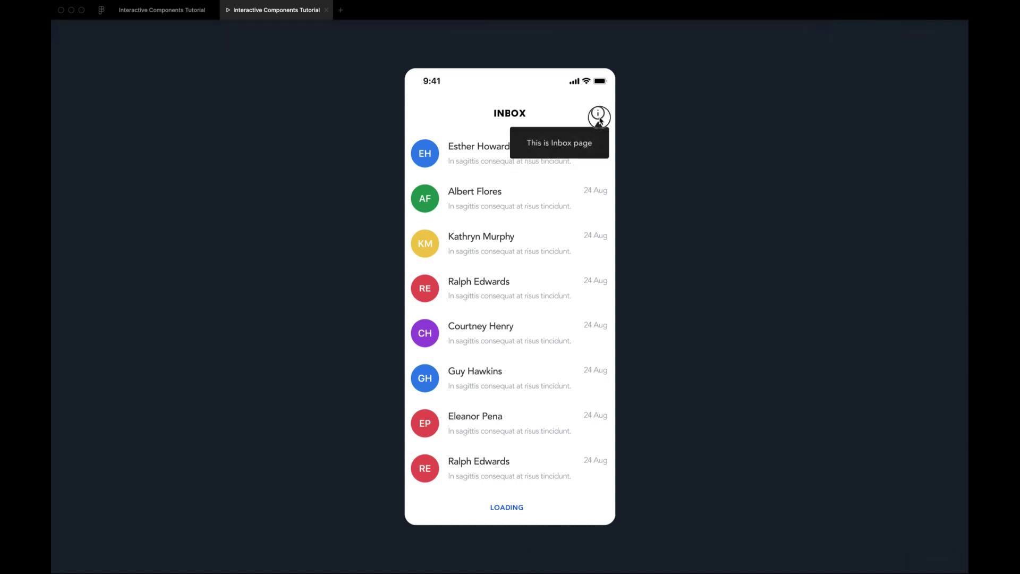
pyautogui.click(598, 115)
pyautogui.click(598, 115)
# - Inspect the Slider set's Default and Volume_Up variants and select the Default knob
pyautogui.click(162, 9)
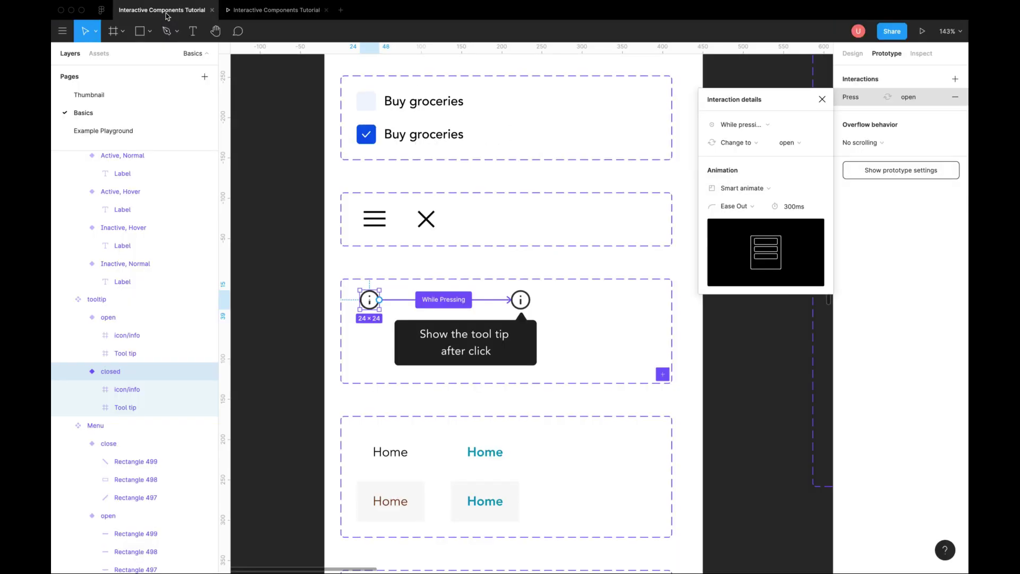
pyautogui.click(451, 326)
pyautogui.scroll(-3, 450, 327)
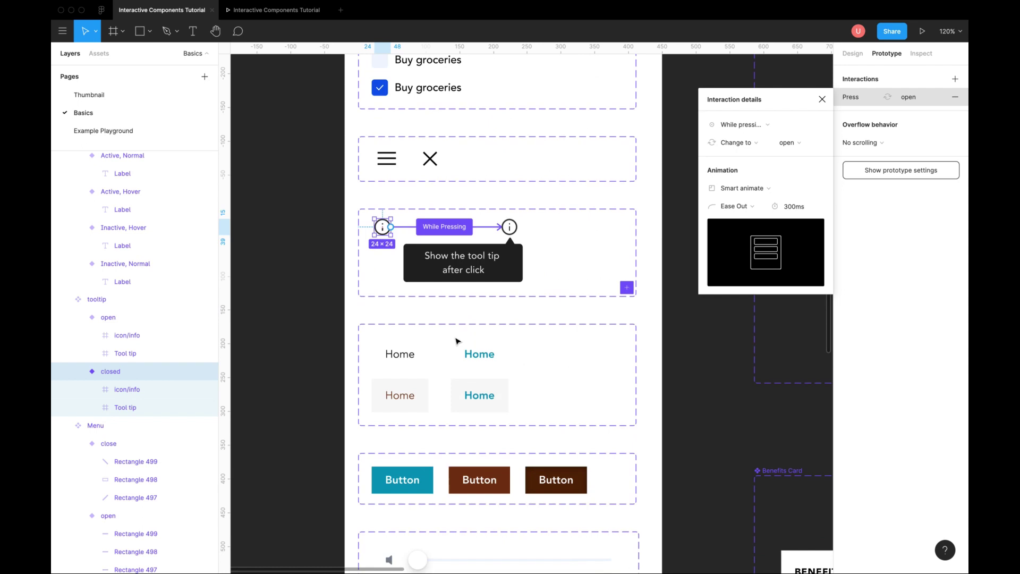
pyautogui.scroll(-3, 459, 291)
pyautogui.scroll(-3, 459, 291)
pyautogui.scroll(-3, 459, 291)
pyautogui.scroll(-2, 459, 311)
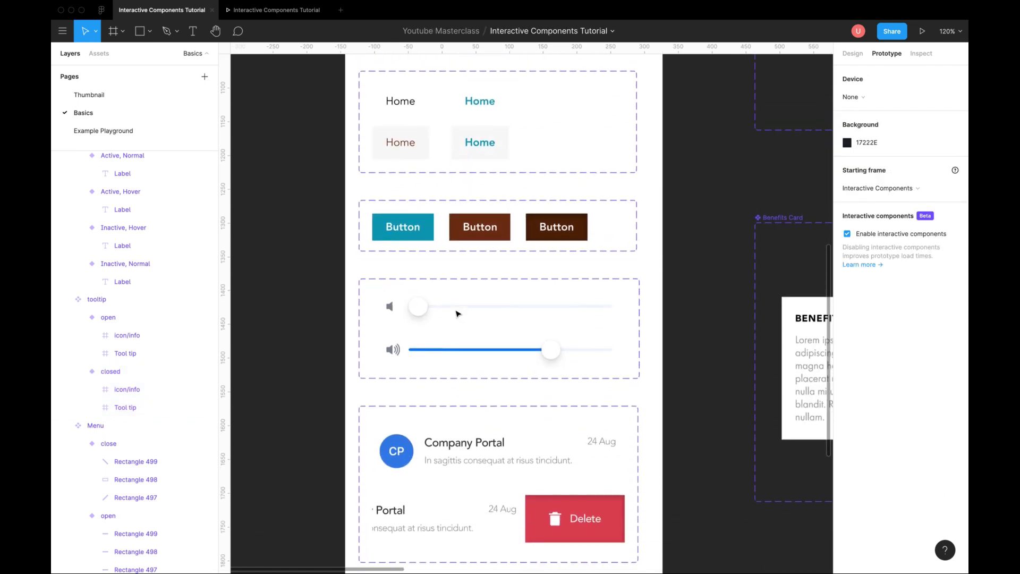
pyautogui.click(414, 316)
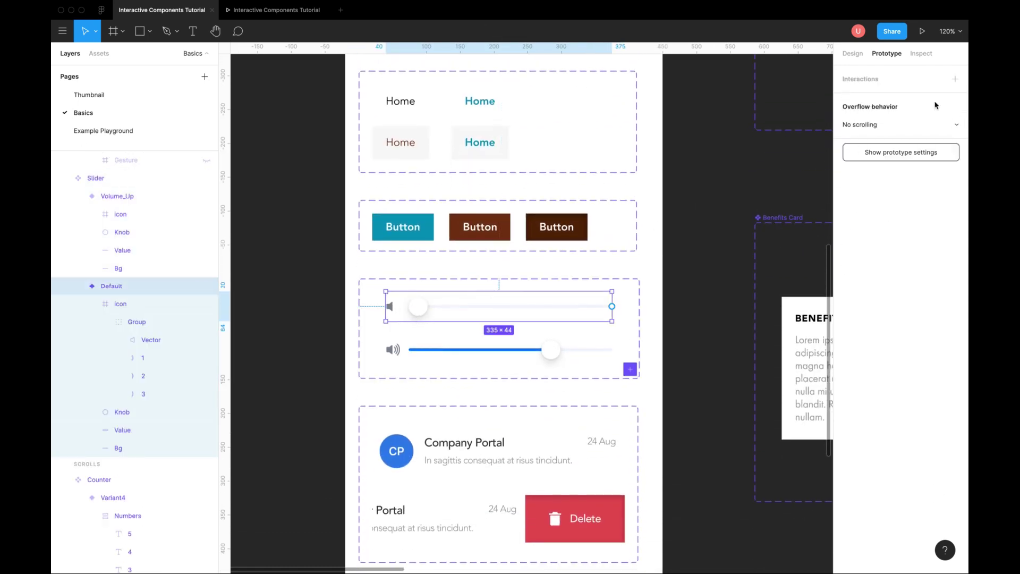
pyautogui.click(852, 52)
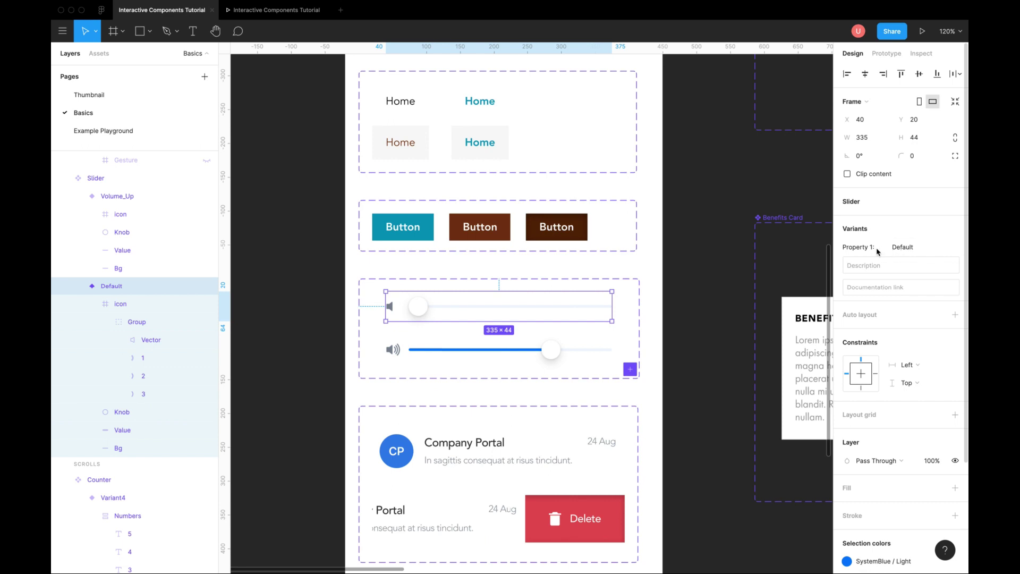
pyautogui.click(596, 364)
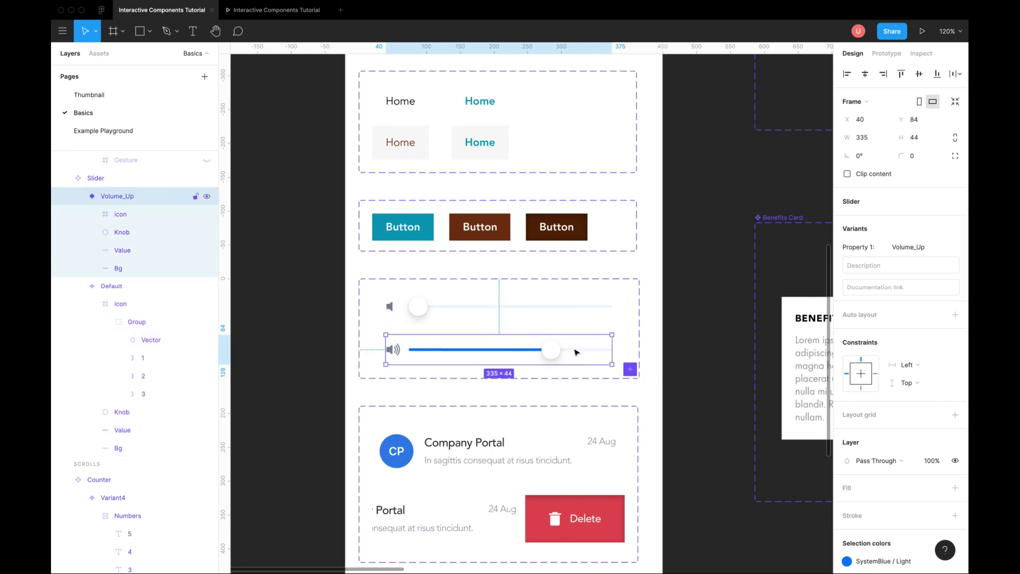
pyautogui.click(500, 278)
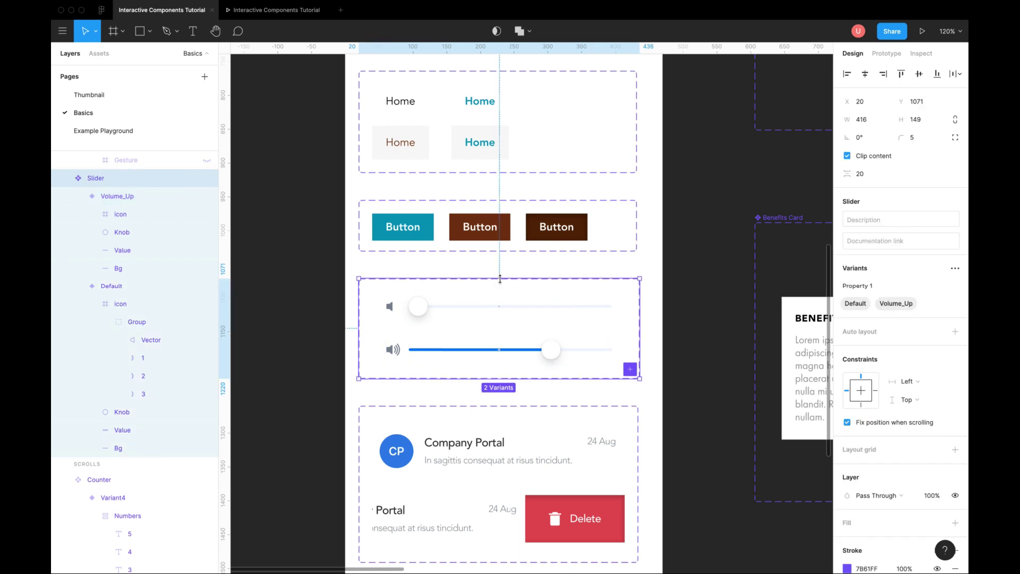
pyautogui.doubleClick(418, 307)
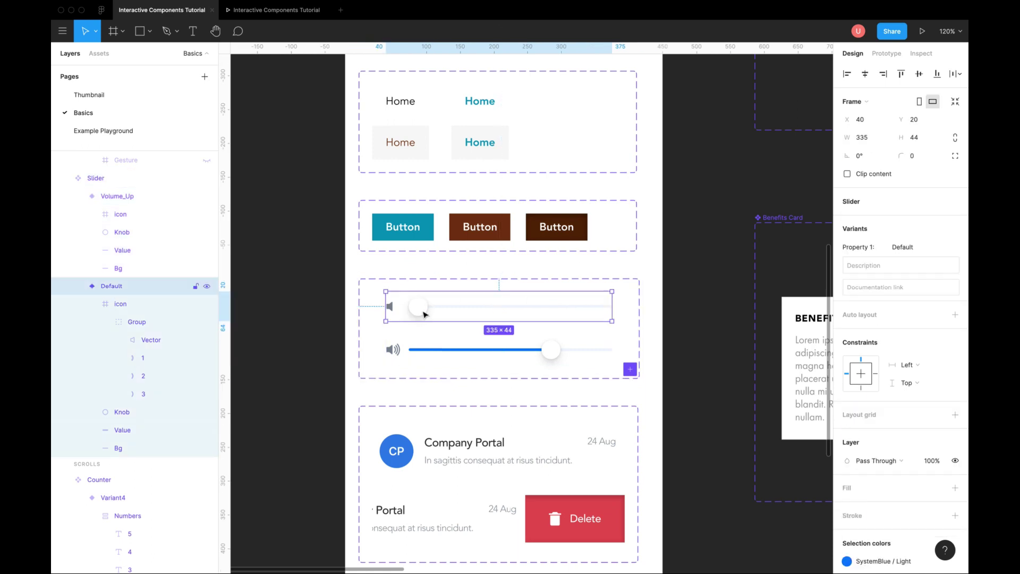
pyautogui.scroll(3, 424, 313)
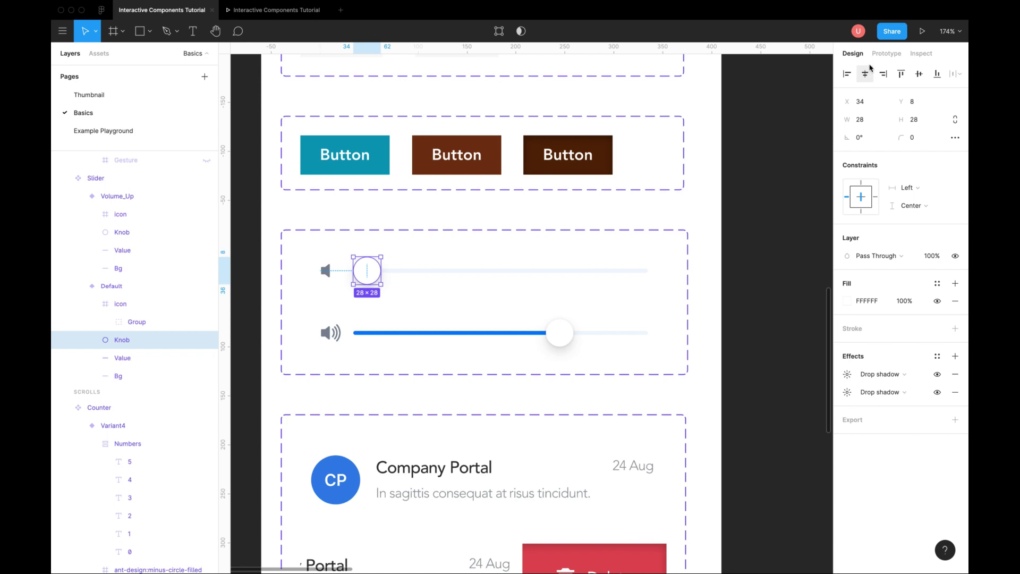
# - Connect the Default knob to Volume_Up and the Volume_Up knob back to Default
pyautogui.click(886, 53)
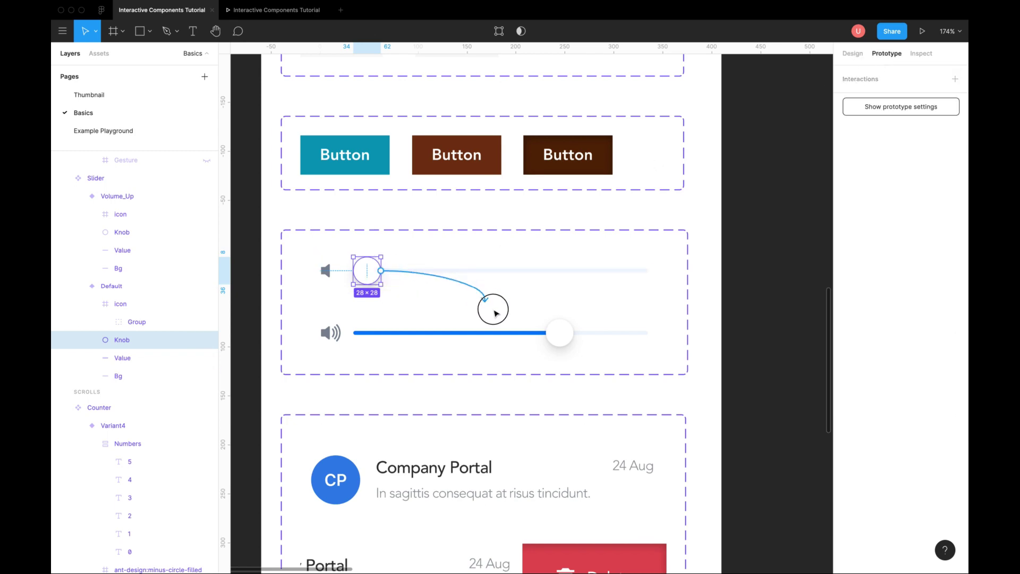
pyautogui.moveTo(381, 273); pyautogui.dragTo(513, 338)
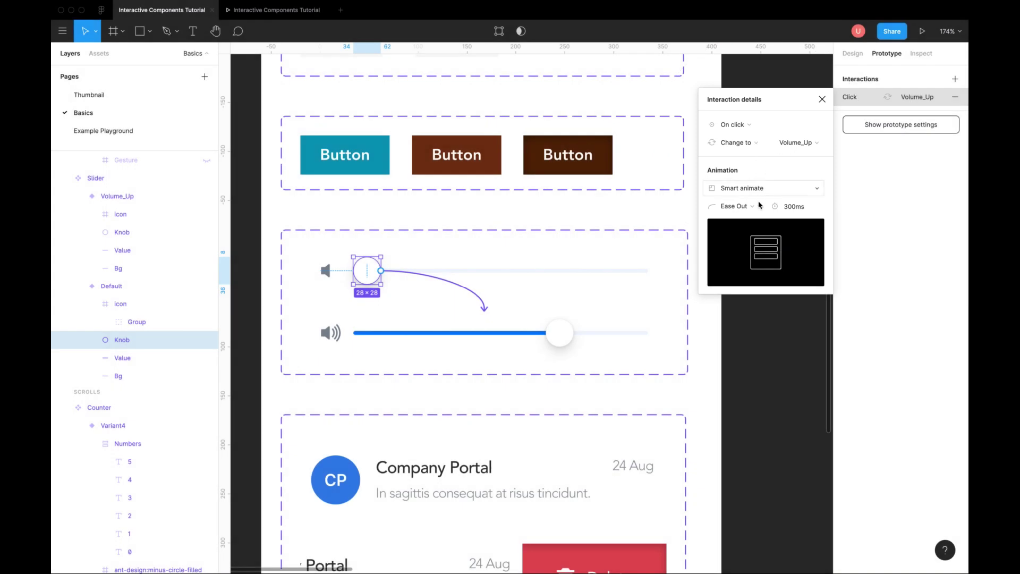
pyautogui.click(561, 333)
pyautogui.moveTo(572, 332); pyautogui.dragTo(514, 279)
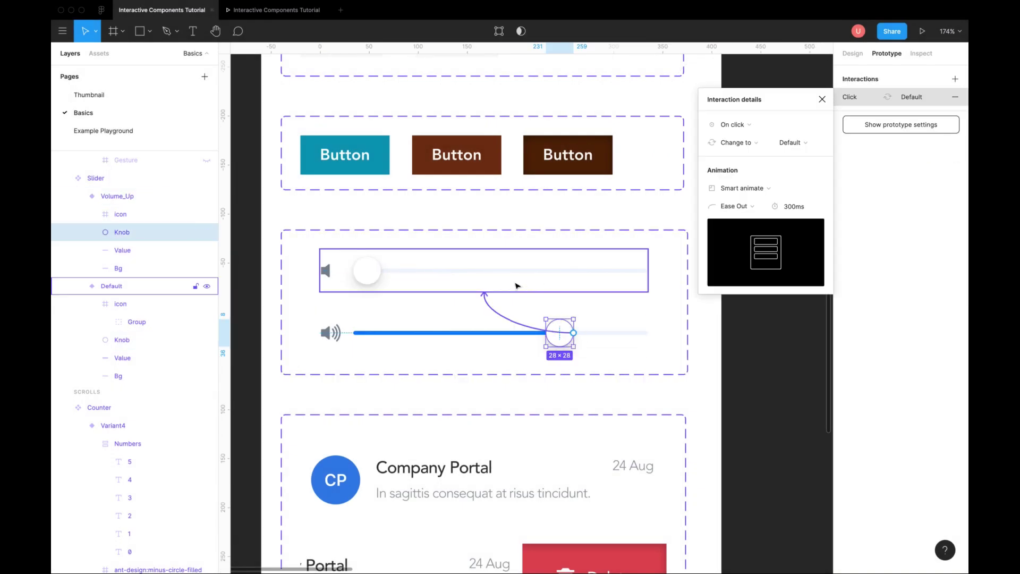
# - Set both knob connections to the On drag trigger and start the prototype preview
pyautogui.click(732, 125)
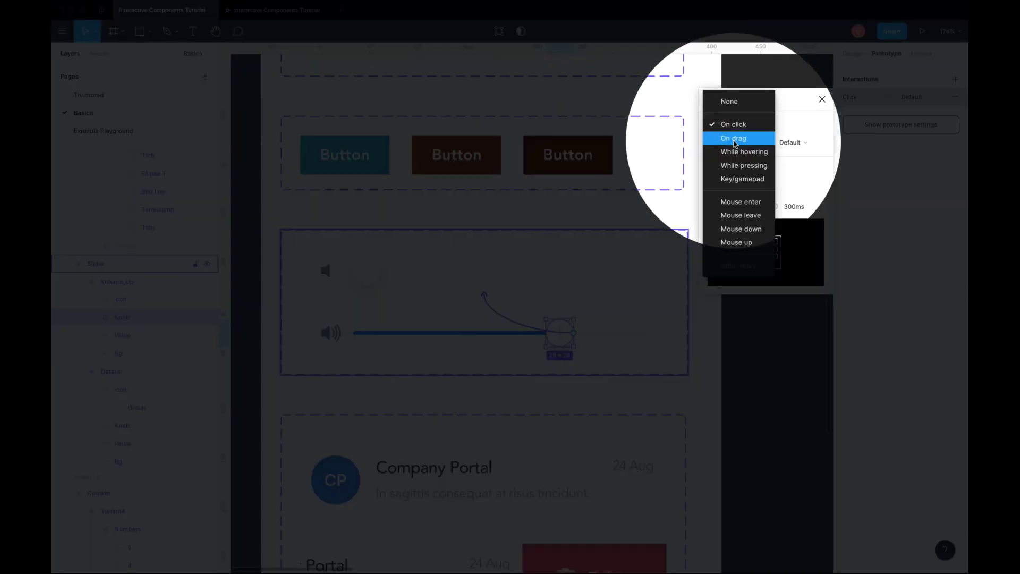
pyautogui.click(733, 140)
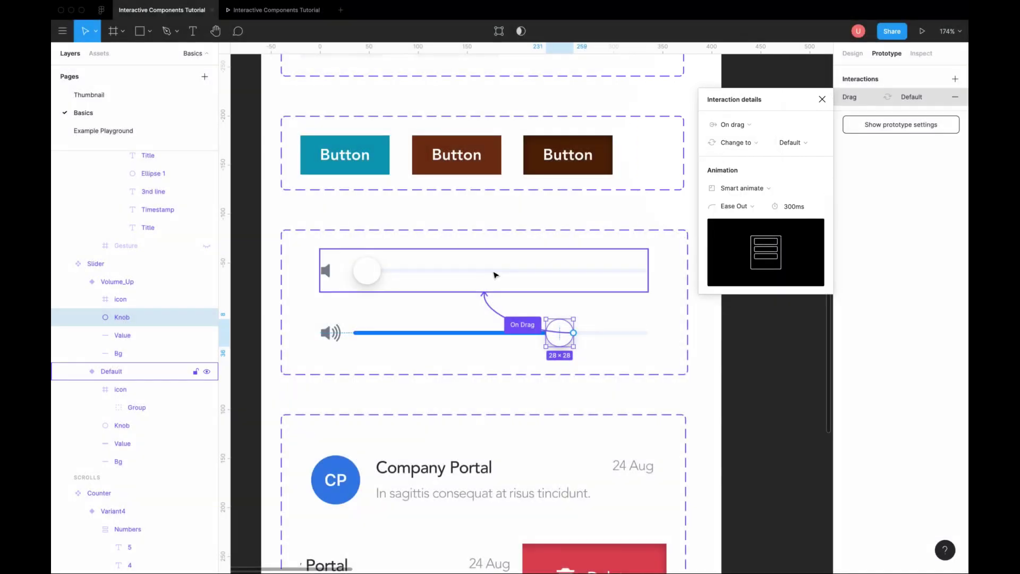
pyautogui.click(367, 272)
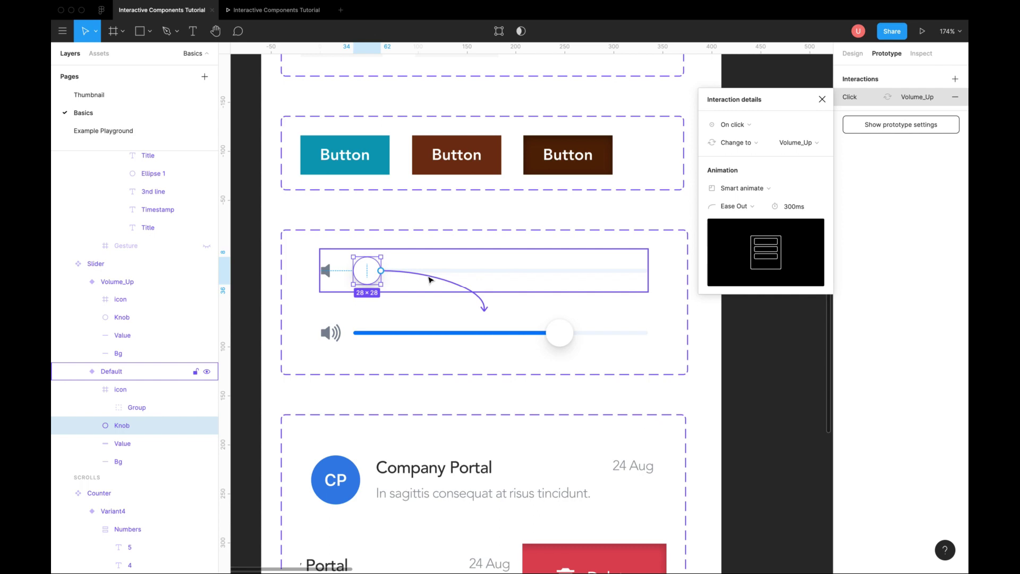
pyautogui.click(731, 124)
pyautogui.click(733, 138)
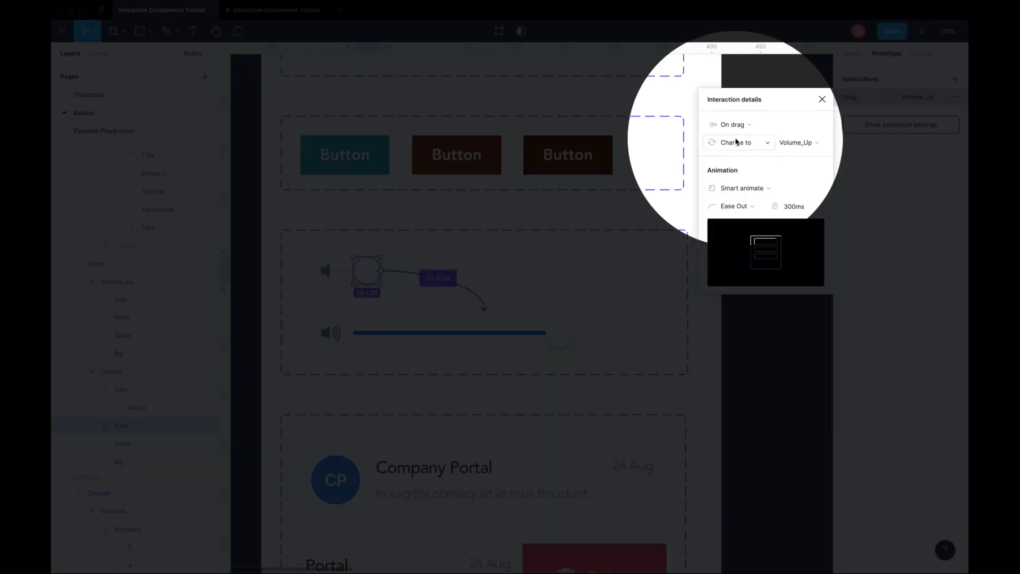
pyautogui.click(276, 9)
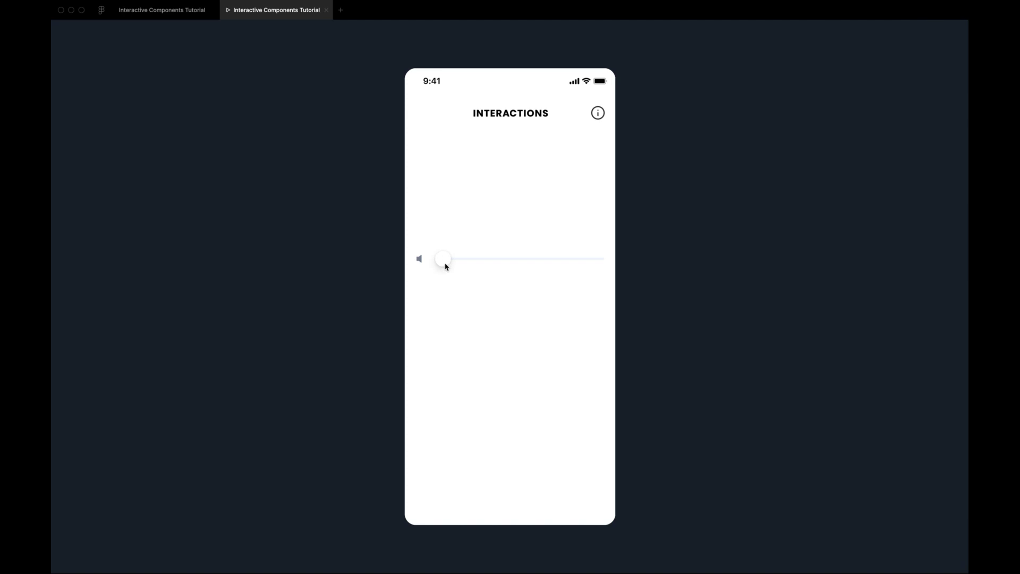
# - Drag the slider knob in the preview to move the volume between muted and full
pyautogui.moveTo(446, 260); pyautogui.dragTo(558, 262)
pyautogui.moveTo(554, 259)
pyautogui.mouseDown()
pyautogui.moveTo(449, 261)
pyautogui.moveTo(561, 259)
pyautogui.mouseUp()
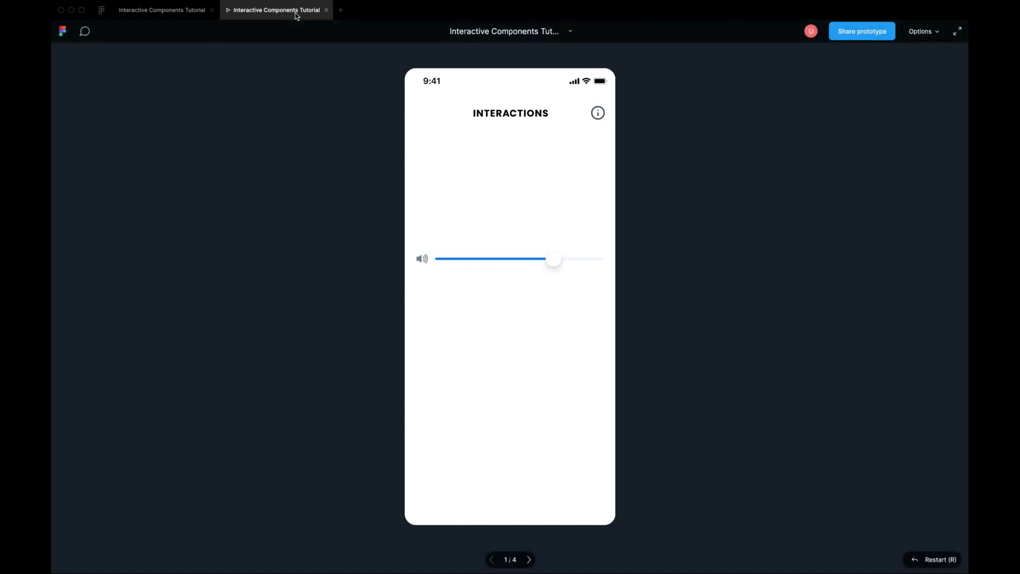
# - Select the Company Portal row's Gesture and Card layers, nudge the card left, then undo
pyautogui.click(326, 9)
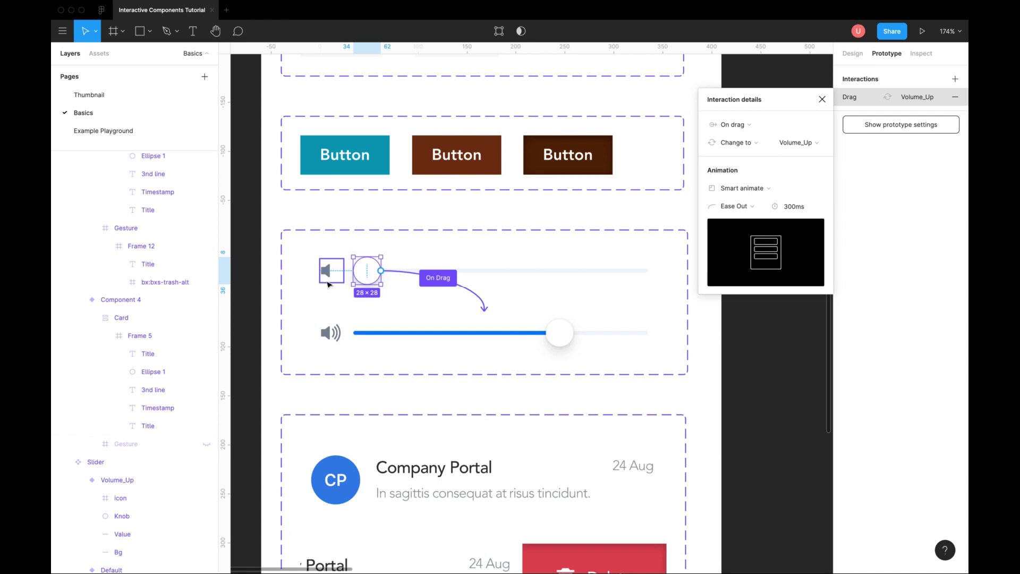
pyautogui.scroll(-3, 471, 315)
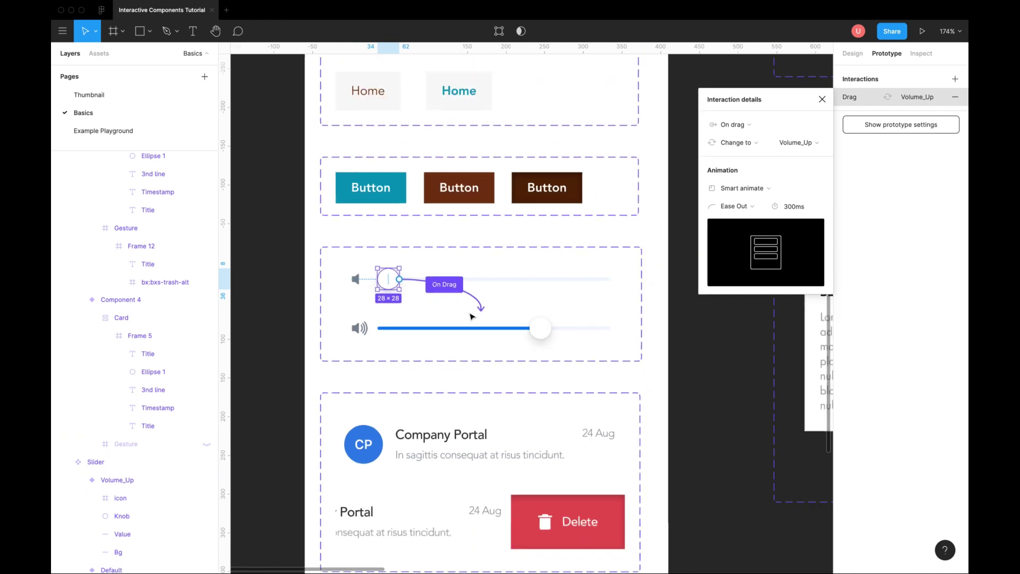
pyautogui.scroll(-3, 471, 315)
pyautogui.click(466, 324)
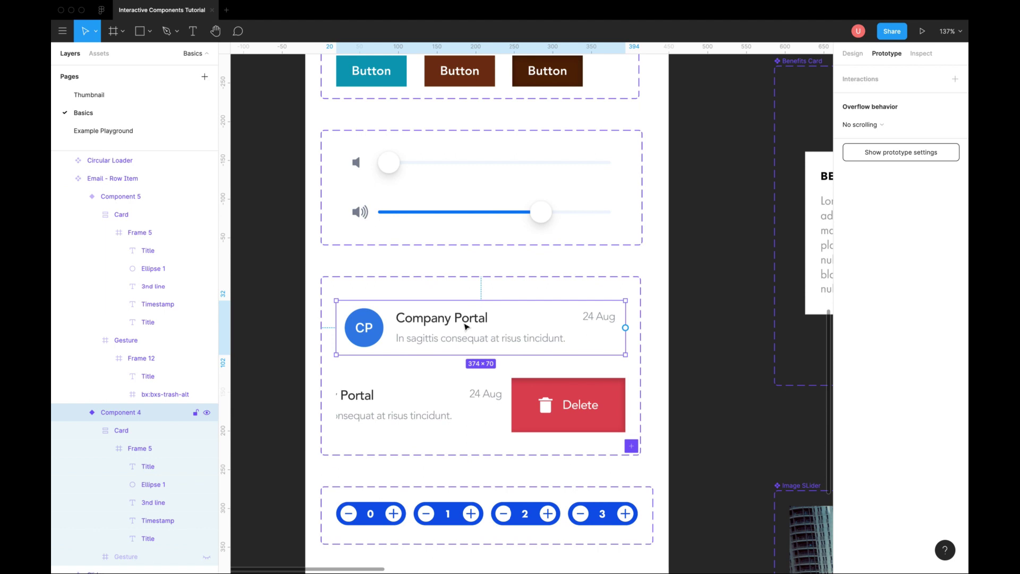
pyautogui.moveTo(122, 429)
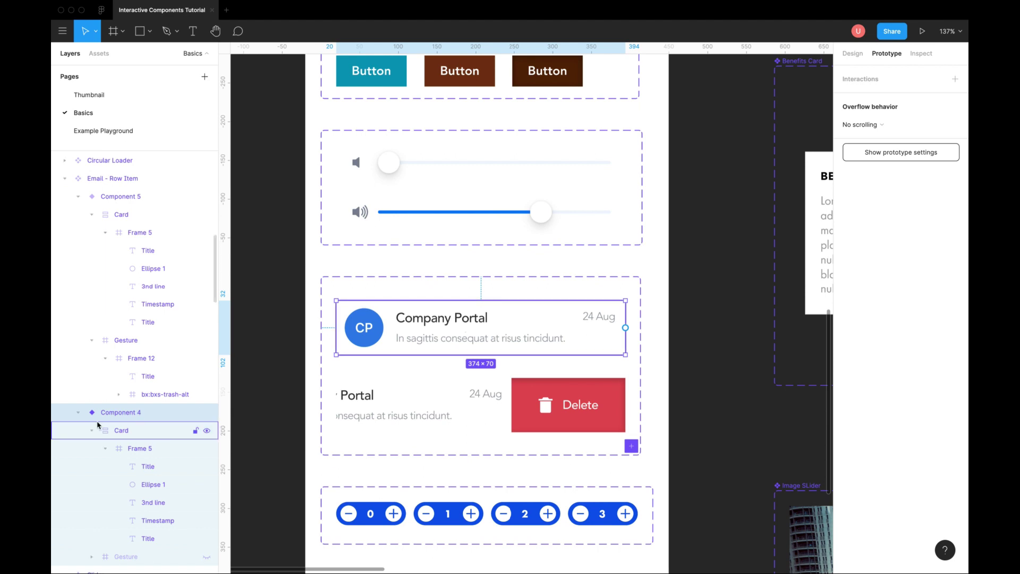
pyautogui.scroll(-3, 98, 426)
pyautogui.click(92, 321)
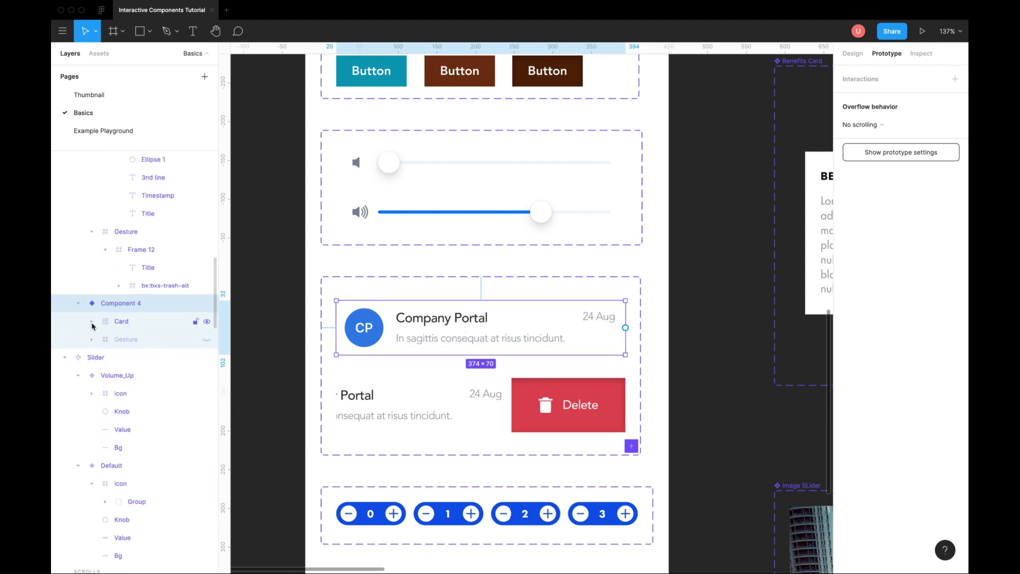
pyautogui.click(125, 340)
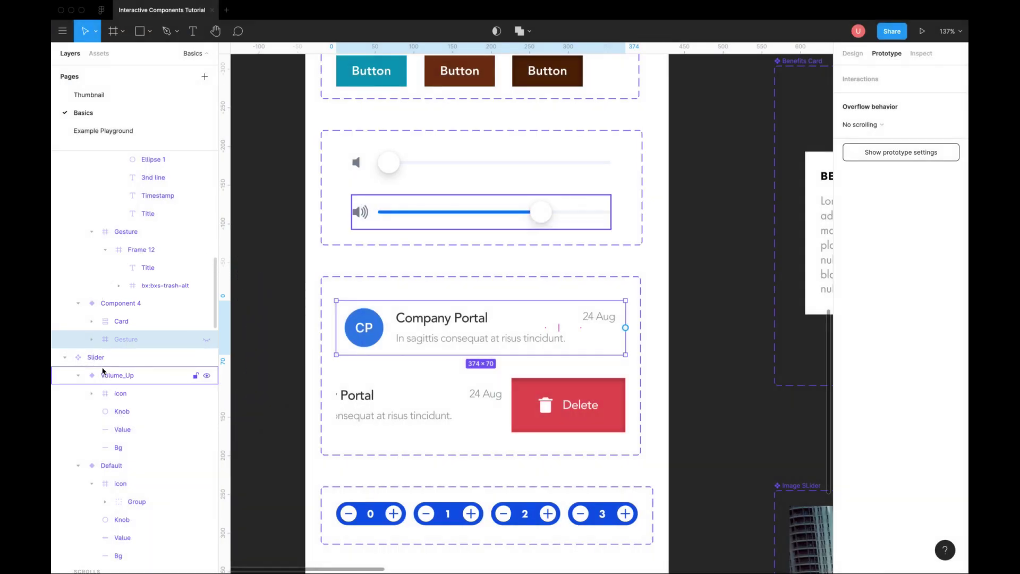
pyautogui.click(423, 338)
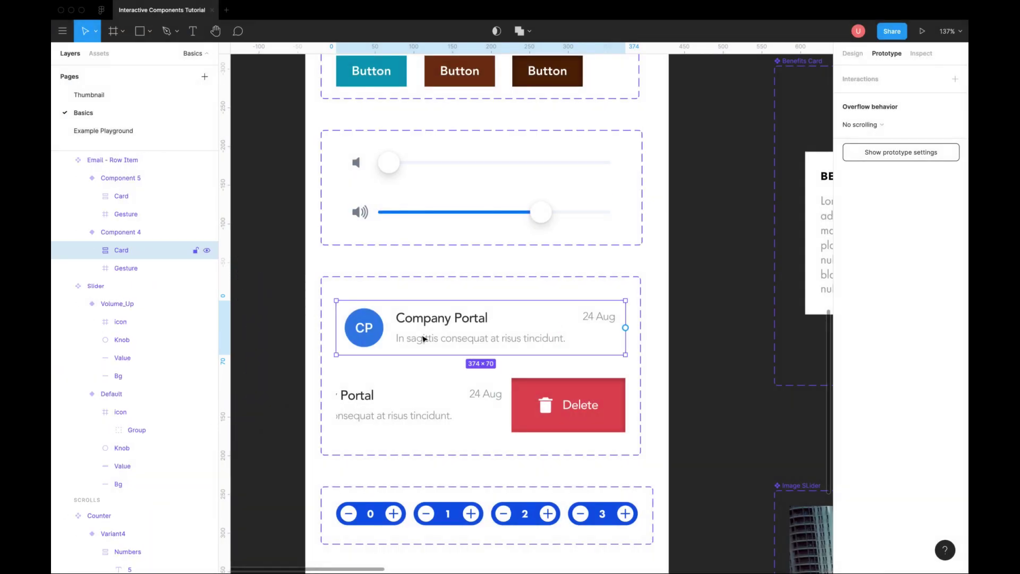
pyautogui.hotkey('shift', 'Left')
pyautogui.hotkey('shift', 'Left')
pyautogui.hotkey('shift', 'Left')
pyautogui.hotkey('shift', 'Left')
pyautogui.hotkey('shift', 'Left')
pyautogui.hotkey('shift', 'Left')
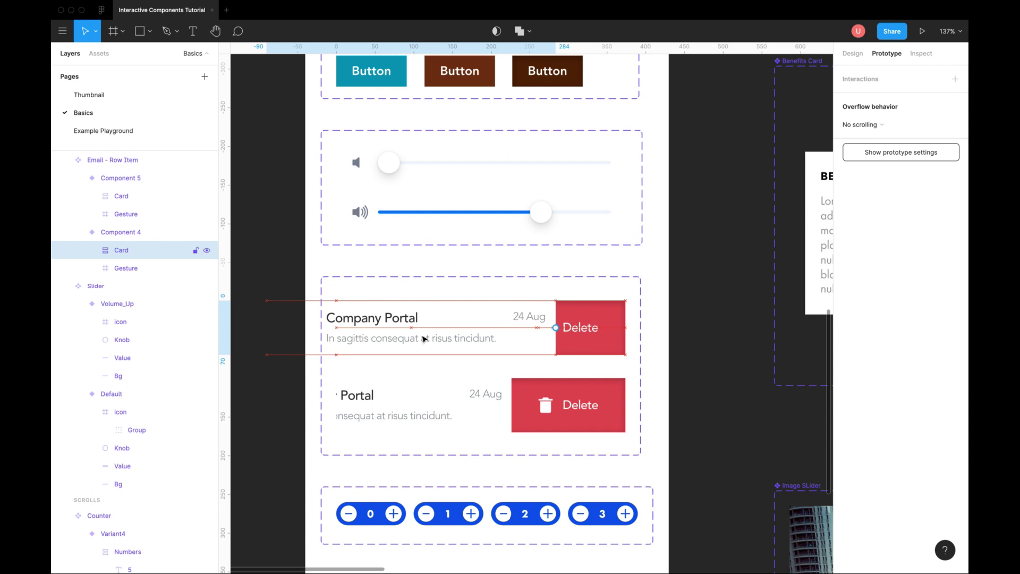
pyautogui.hotkey('shift', 'Left')
pyautogui.hotkey('shift', 'Left')
pyautogui.hotkey('ctrl', 'z')
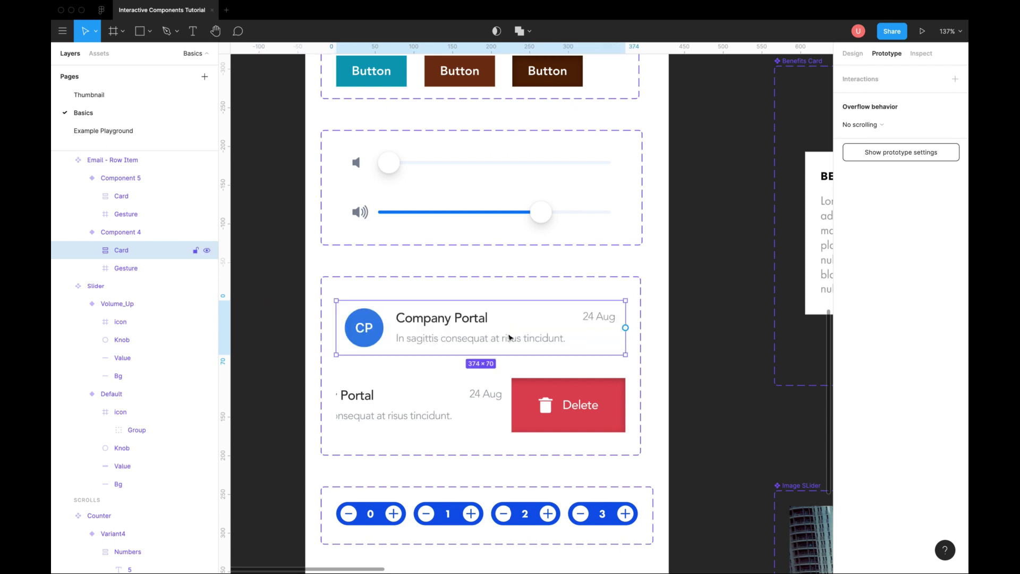
# - Link the Company Portal and Delete cards to each other with an On drag trigger
pyautogui.moveTo(625, 328); pyautogui.dragTo(569, 391)
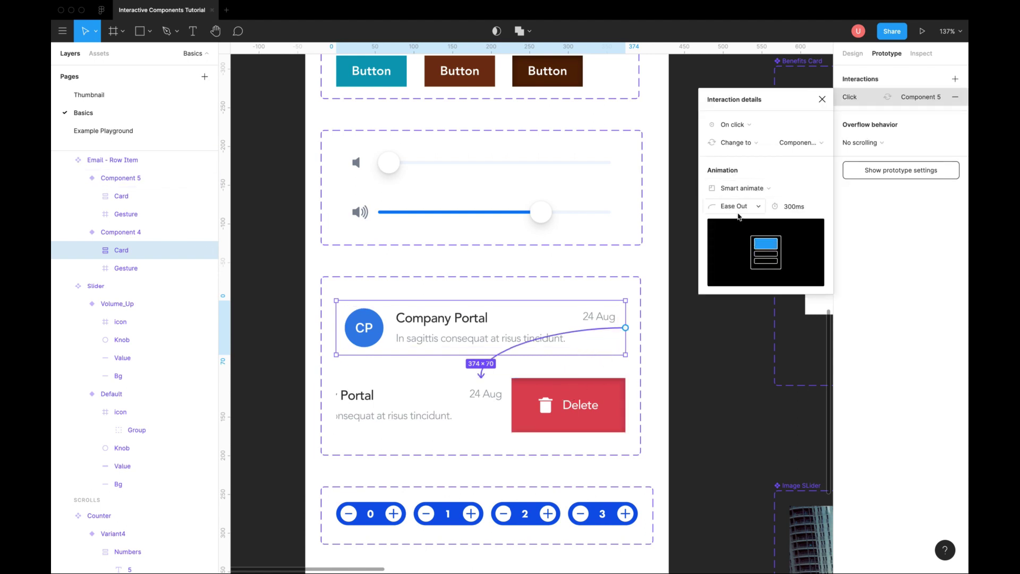
pyautogui.click(447, 396)
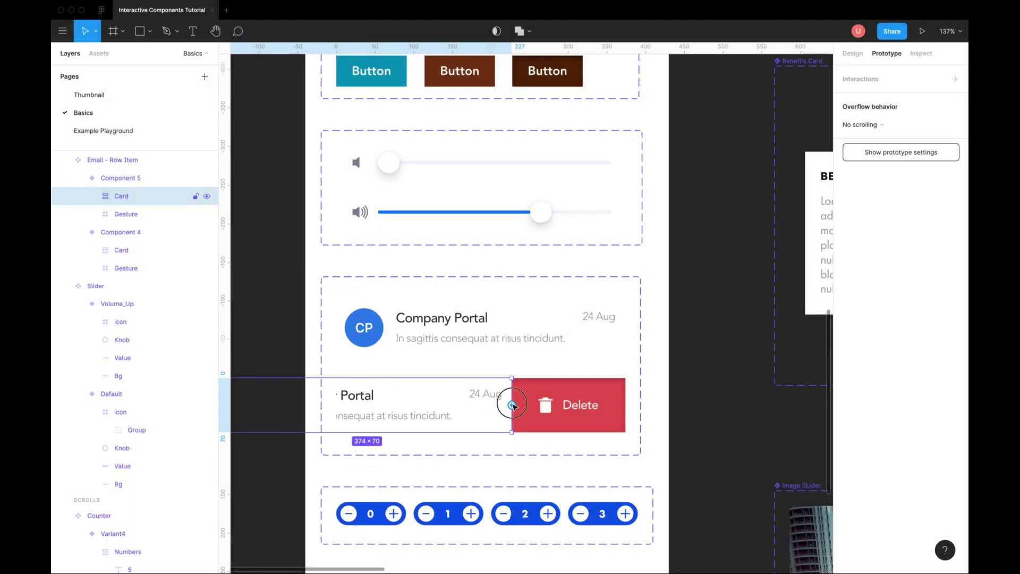
pyautogui.moveTo(510, 405); pyautogui.dragTo(523, 325)
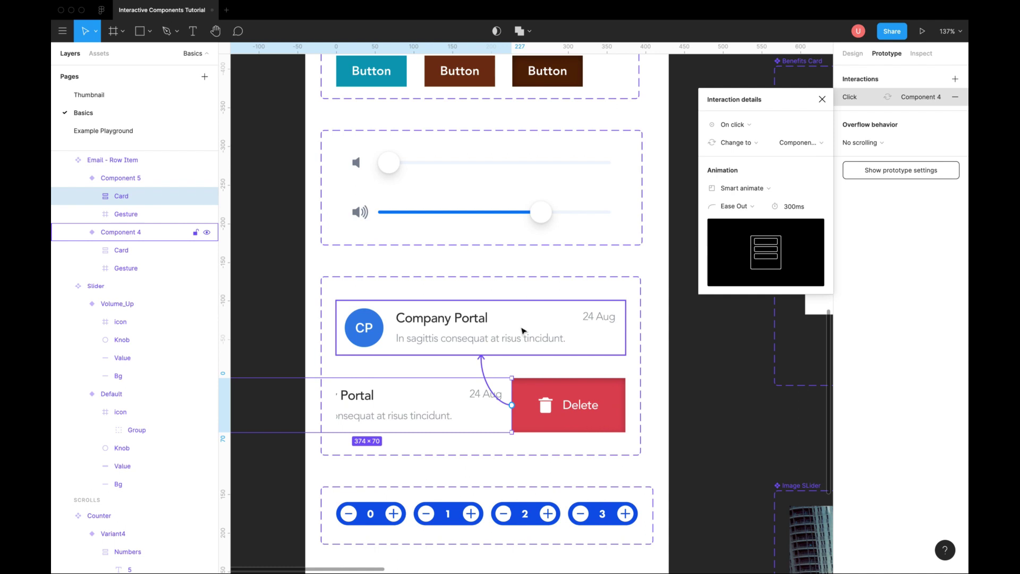
pyautogui.click(732, 124)
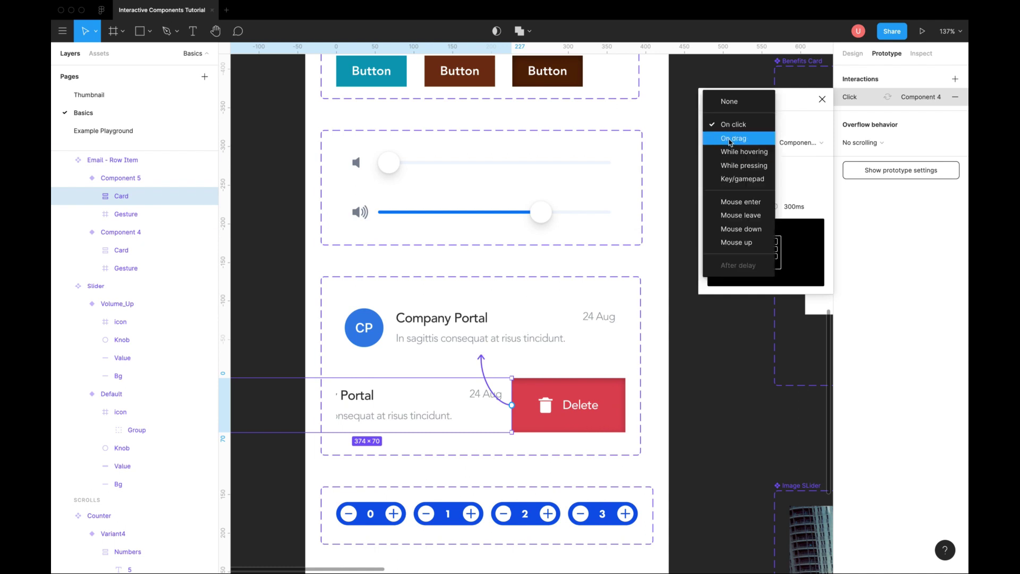
pyautogui.click(731, 142)
# - Relink the Company Portal card to Component 5 on drag and close interaction details
pyautogui.click(518, 299)
pyautogui.click(501, 318)
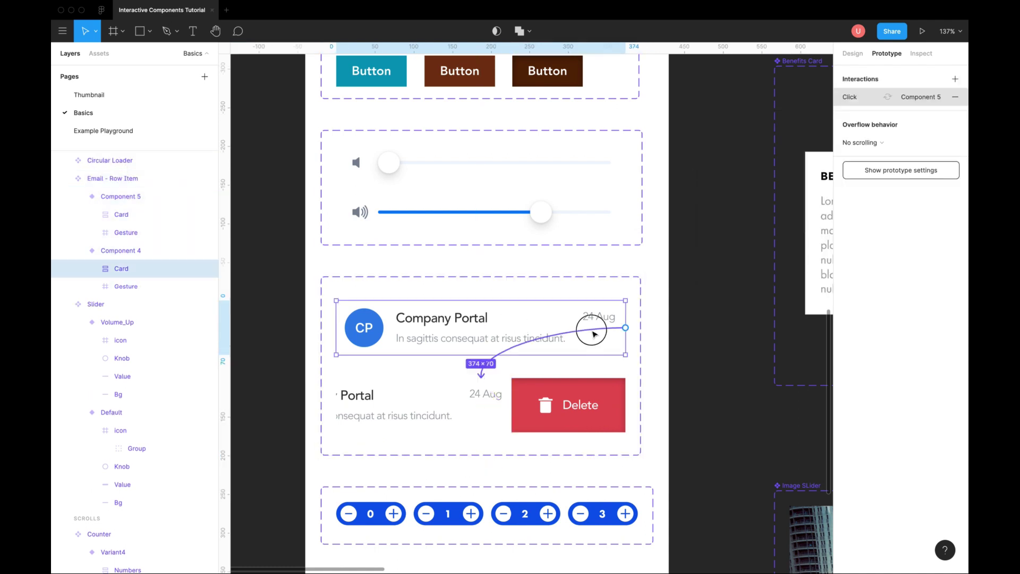
pyautogui.moveTo(625, 327); pyautogui.dragTo(481, 375)
pyautogui.click(732, 124)
pyautogui.click(734, 139)
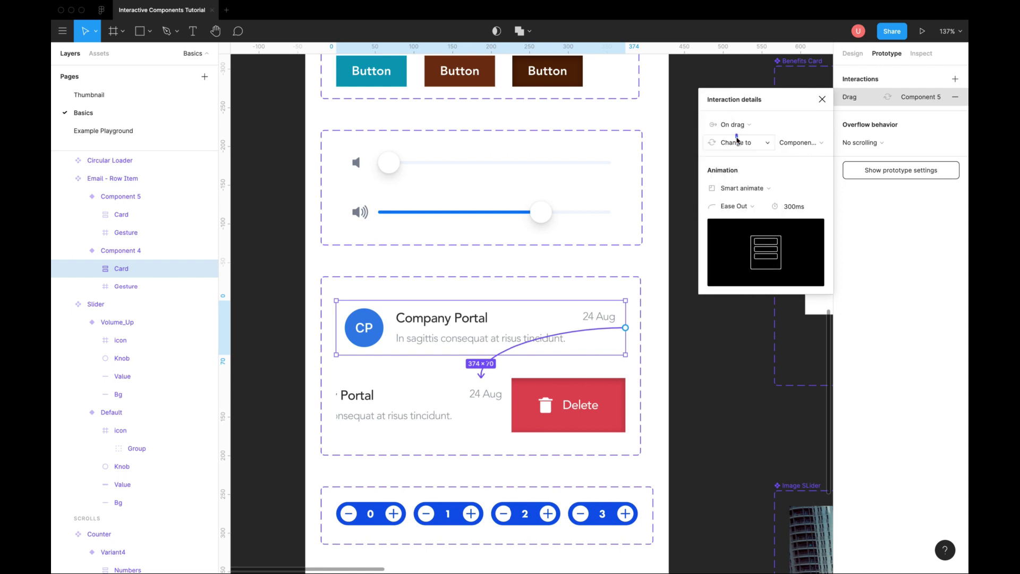
pyautogui.click(821, 99)
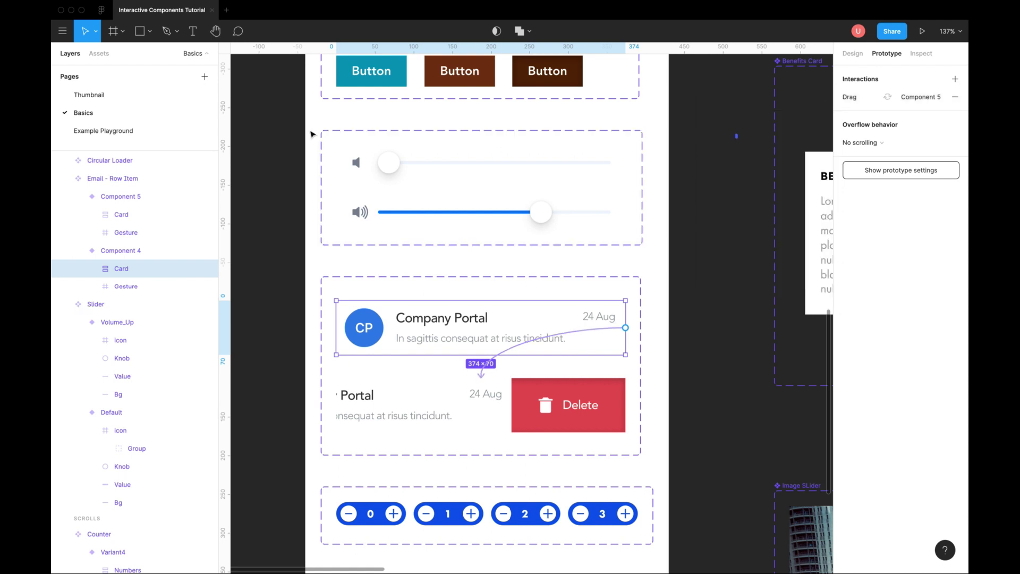
# - Select the Inbox screen and swipe Esther Howard, Albert Flores and Ralph Edwards rows to Delete
pyautogui.click(103, 131)
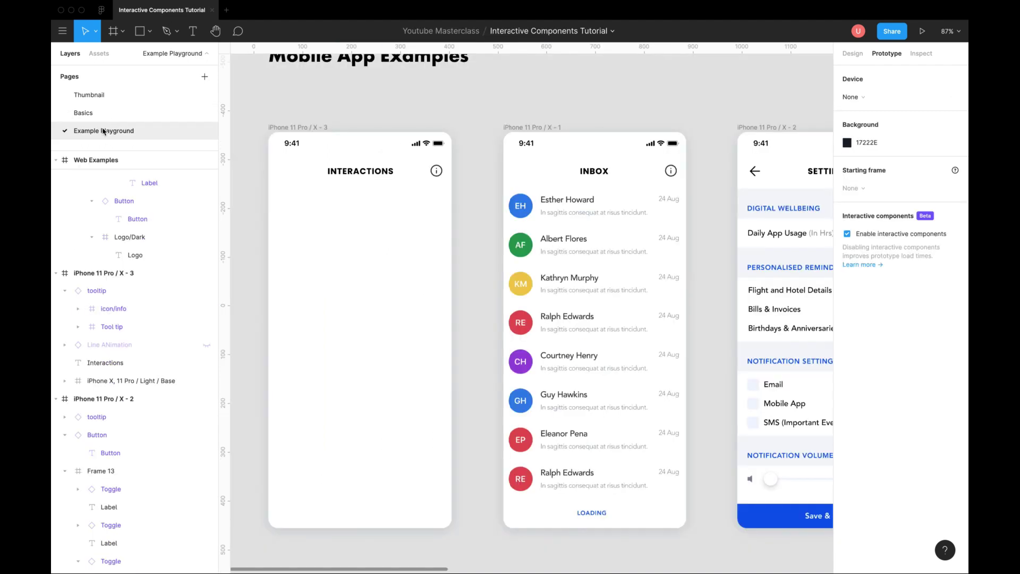
pyautogui.click(569, 225)
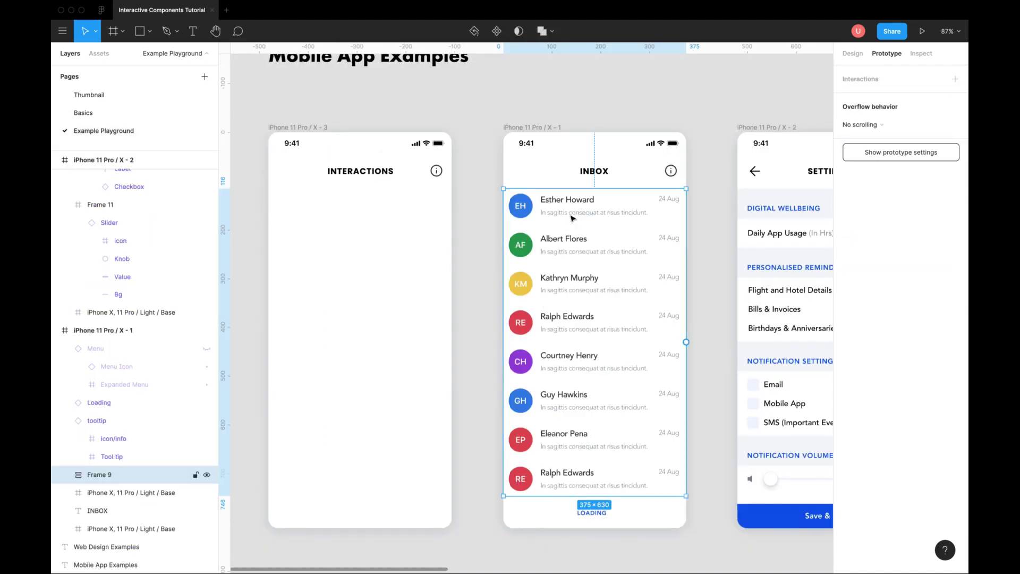
pyautogui.click(206, 350)
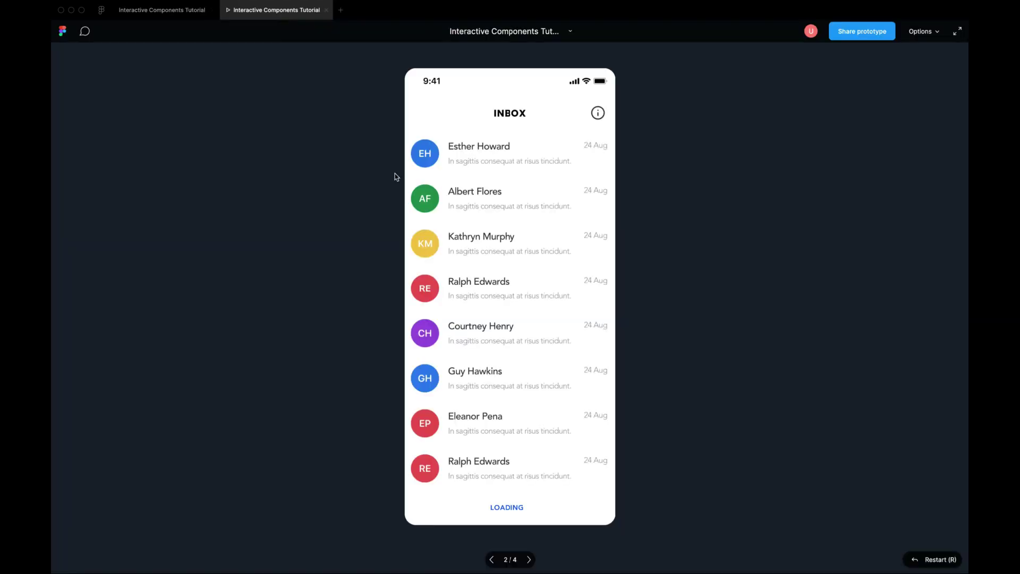
pyautogui.moveTo(536, 159); pyautogui.dragTo(443, 157)
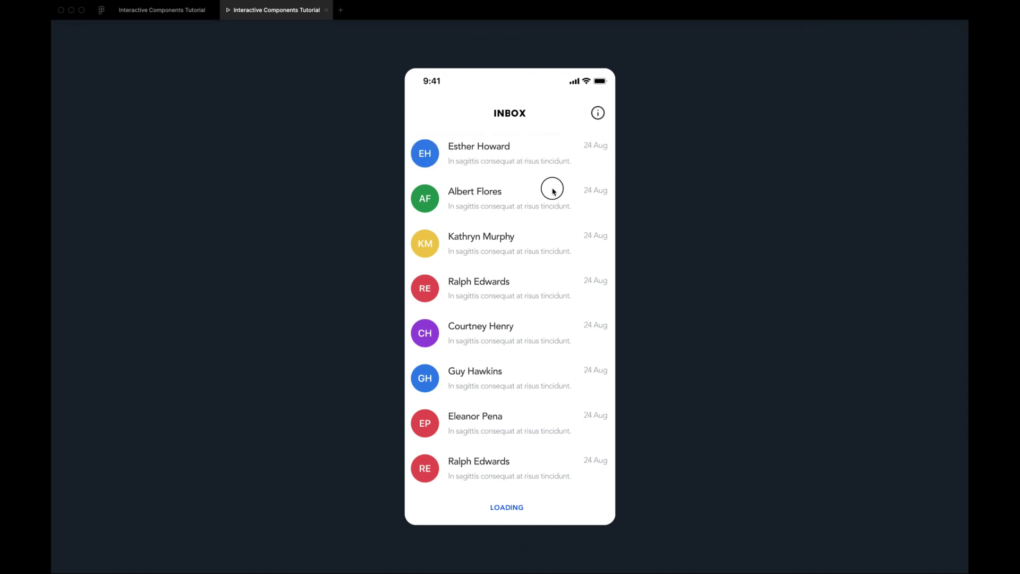
pyautogui.moveTo(550, 194)
pyautogui.mouseDown()
pyautogui.moveTo(422, 197)
pyautogui.moveTo(462, 200)
pyautogui.mouseUp()
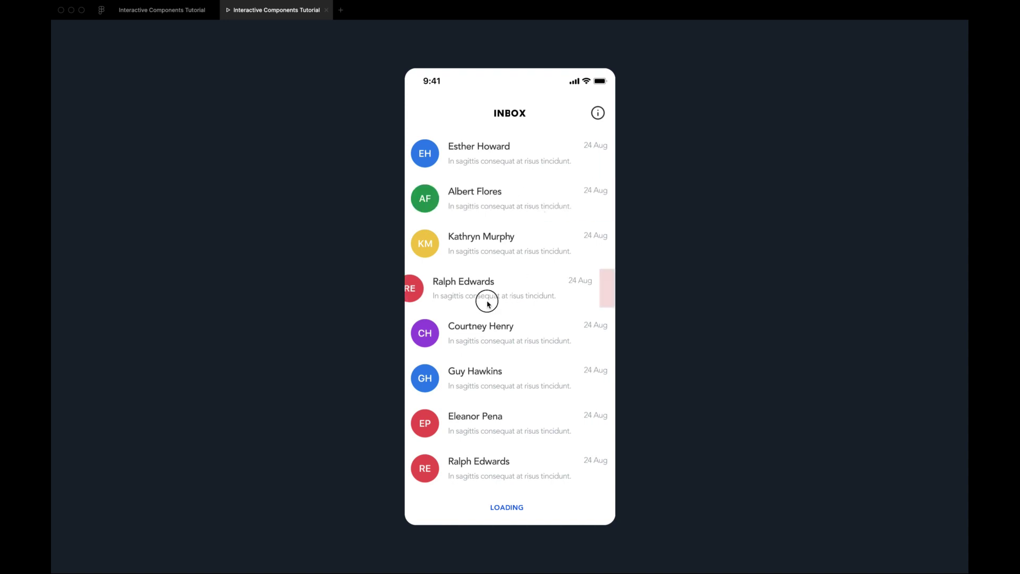
pyautogui.moveTo(526, 296)
pyautogui.mouseDown()
pyautogui.moveTo(422, 297)
pyautogui.moveTo(483, 295)
pyautogui.mouseUp()
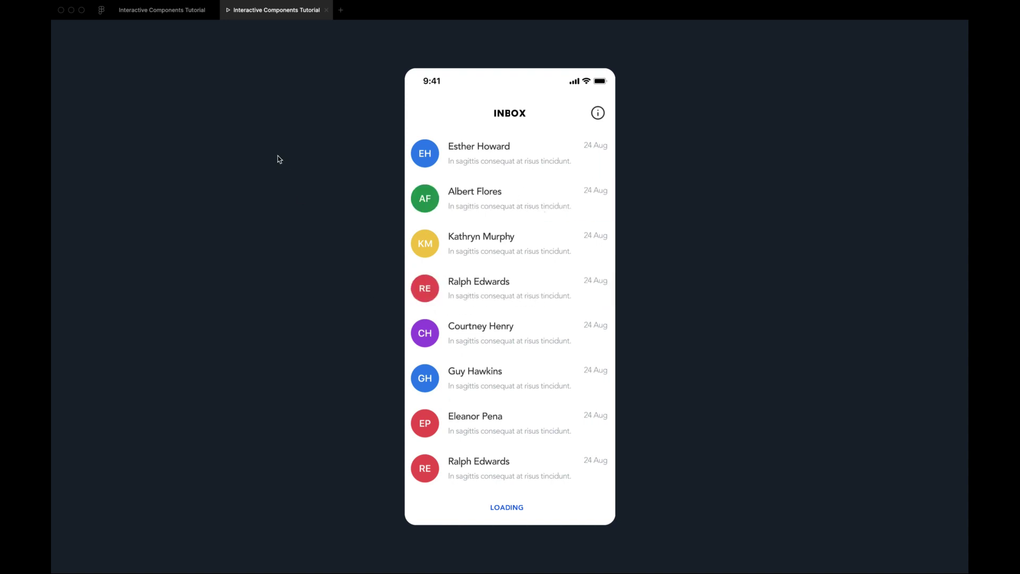
# - Select the Counter component set and review its example prototype connections
pyautogui.click(162, 10)
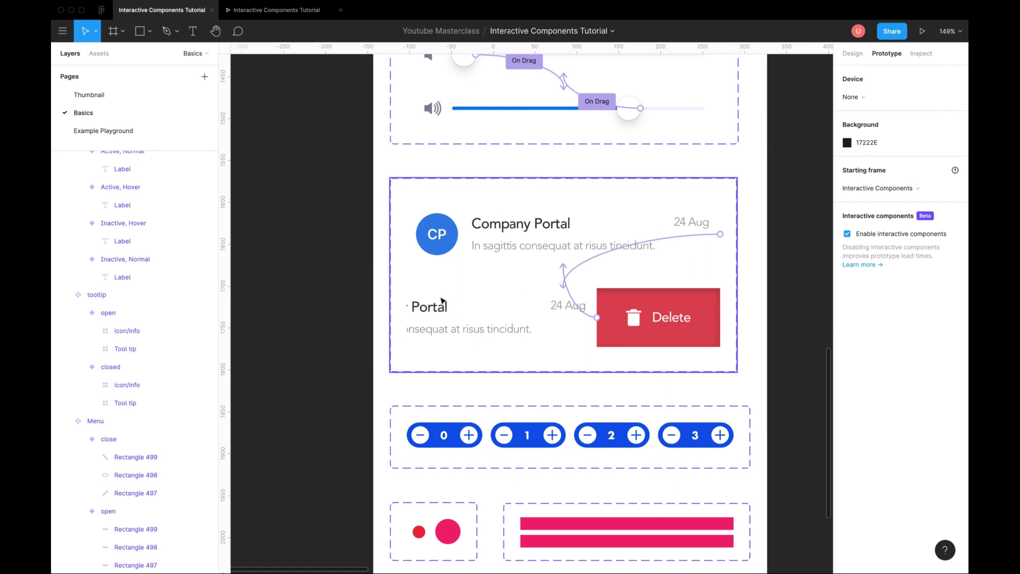
pyautogui.click(446, 433)
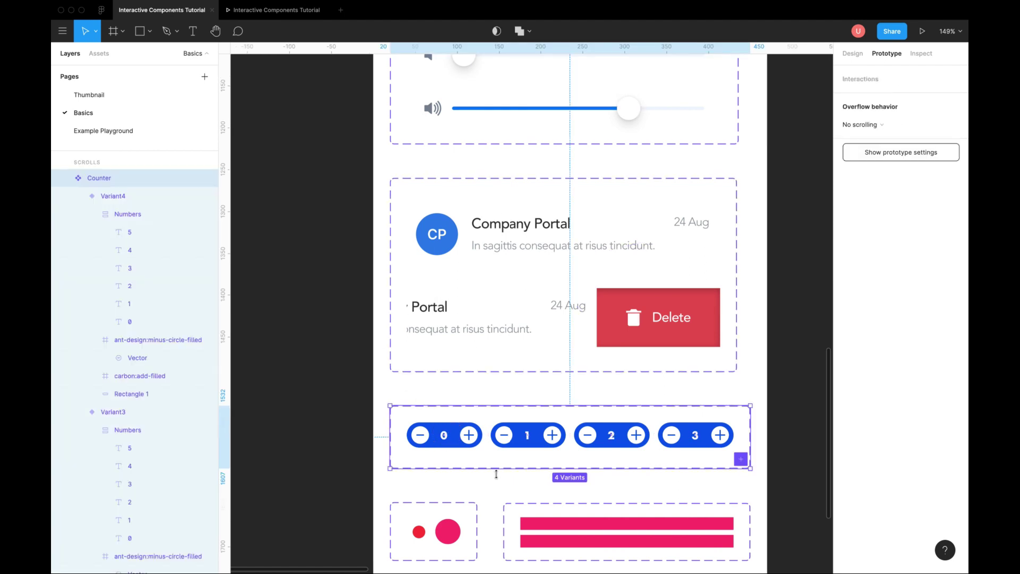
pyautogui.scroll(2, 537, 469)
pyautogui.scroll(-2, 534, 466)
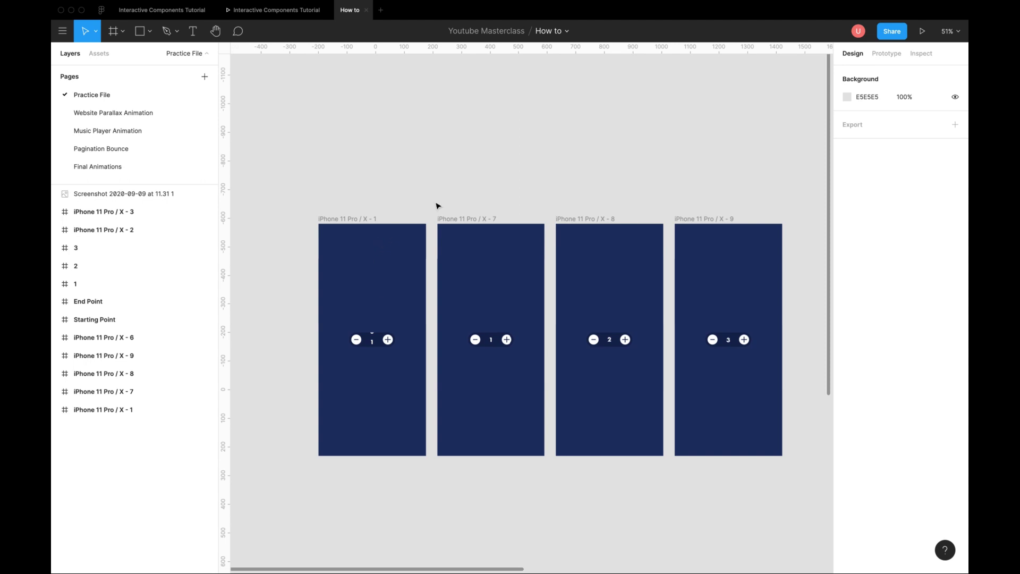
pyautogui.click(887, 53)
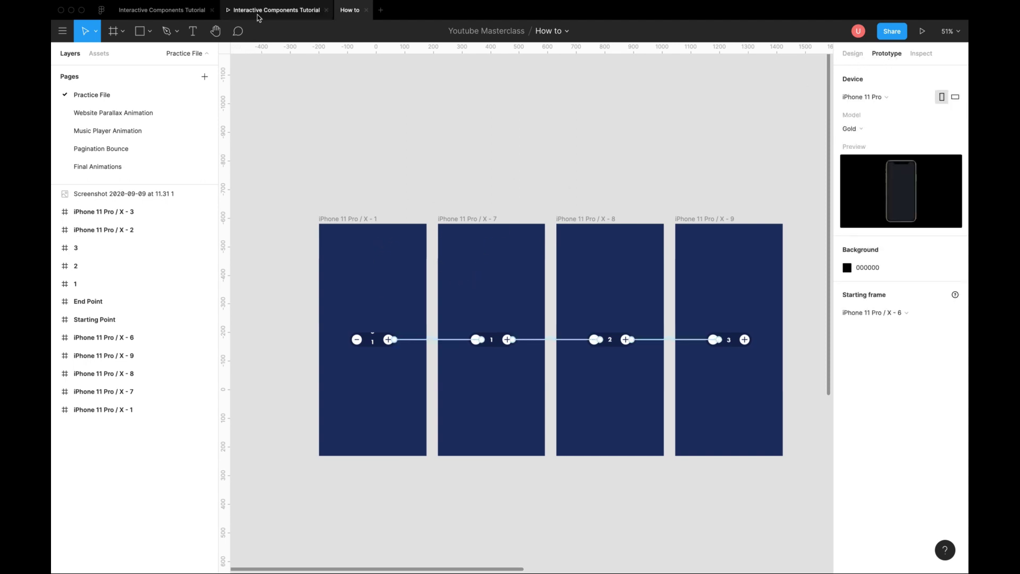
pyautogui.click(162, 10)
pyautogui.hscroll(1, 631, 363)
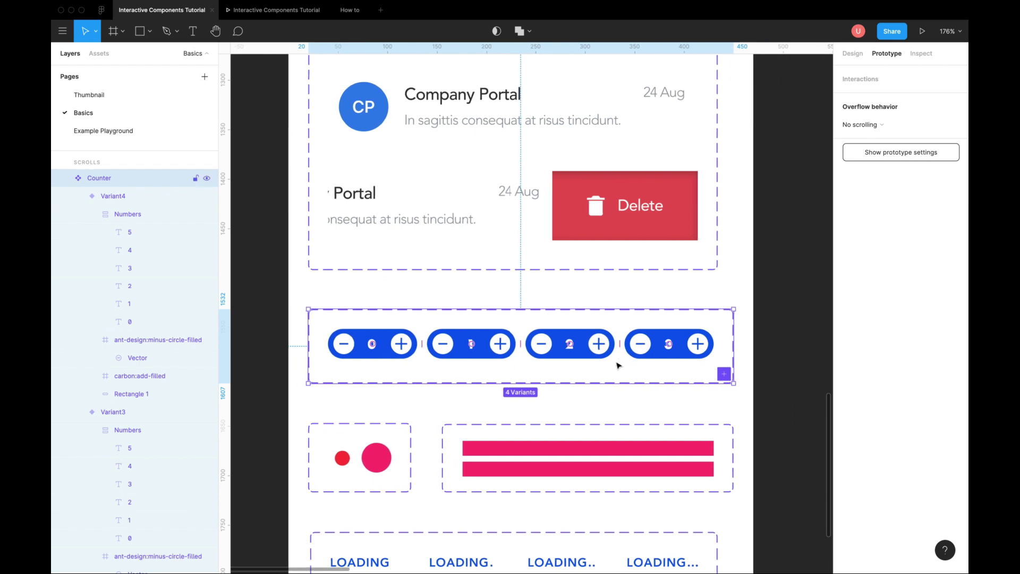
pyautogui.scroll(3, 405, 380)
# - Link the plus buttons so variant 0 goes to 1, 1 to 2, and 2 to 3
pyautogui.click(412, 334)
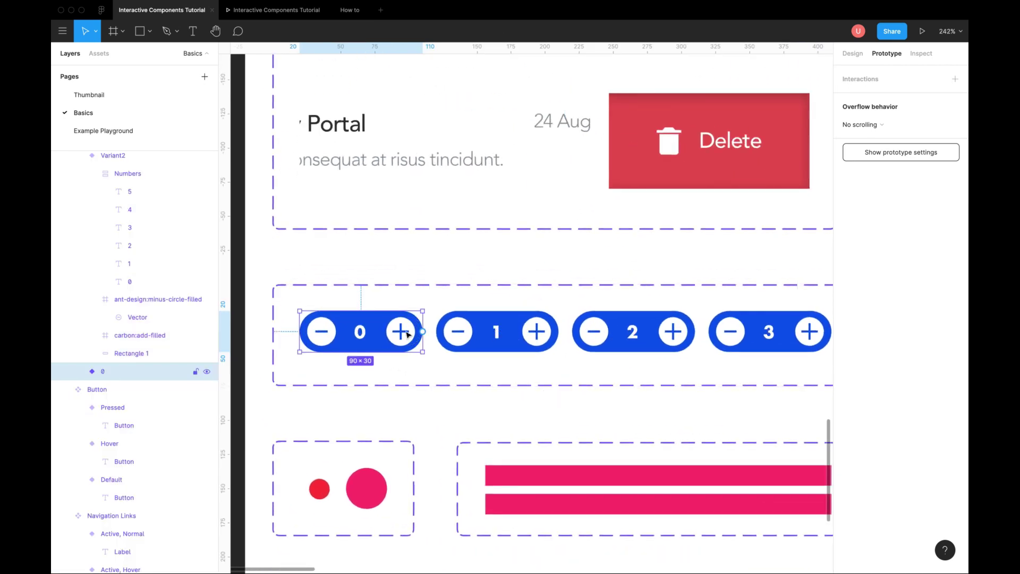
pyautogui.moveTo(405, 331); pyautogui.dragTo(461, 335)
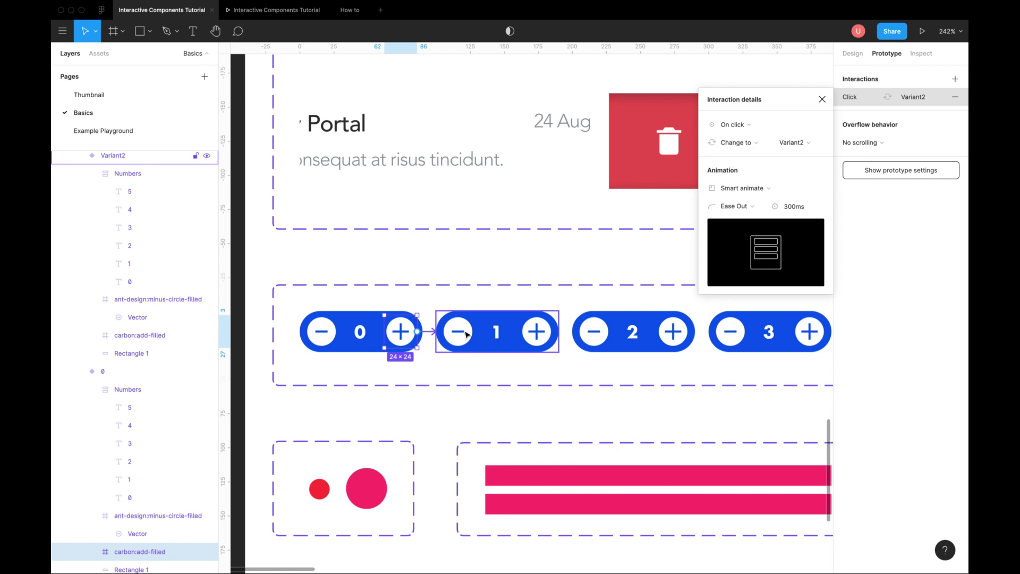
pyautogui.click(534, 335)
pyautogui.moveTo(552, 334); pyautogui.dragTo(606, 331)
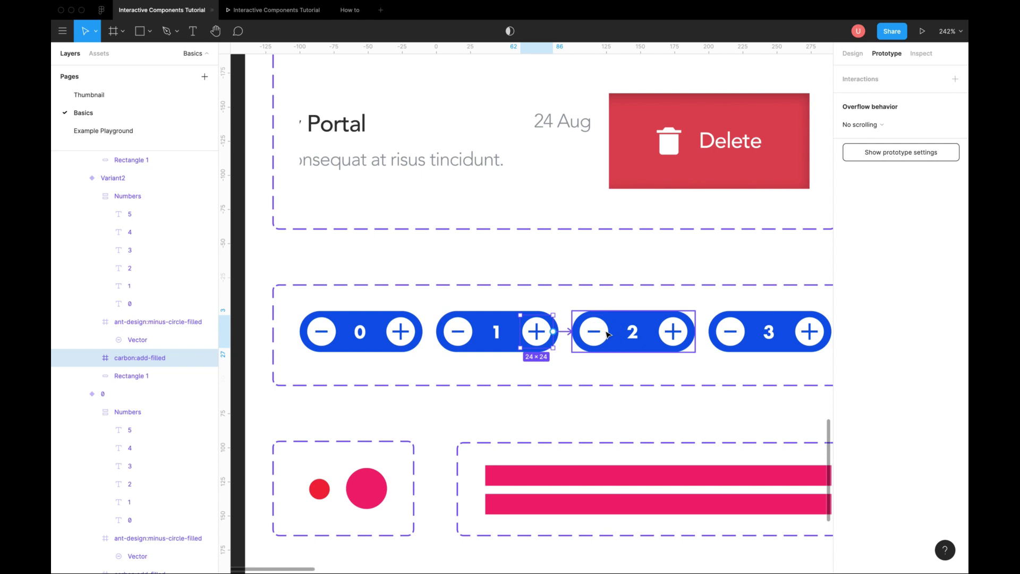
pyautogui.click(674, 331)
pyautogui.moveTo(689, 331)
pyautogui.mouseDown()
pyautogui.moveTo(728, 332)
pyautogui.moveTo(682, 338)
pyautogui.mouseUp()
# - Link the minus buttons so variant 2 returns to 1 and 1 returns to 0
pyautogui.click(730, 332)
pyautogui.click(593, 331)
pyautogui.moveTo(575, 335); pyautogui.dragTo(510, 334)
pyautogui.click(457, 331)
pyautogui.moveTo(439, 335); pyautogui.dragTo(374, 334)
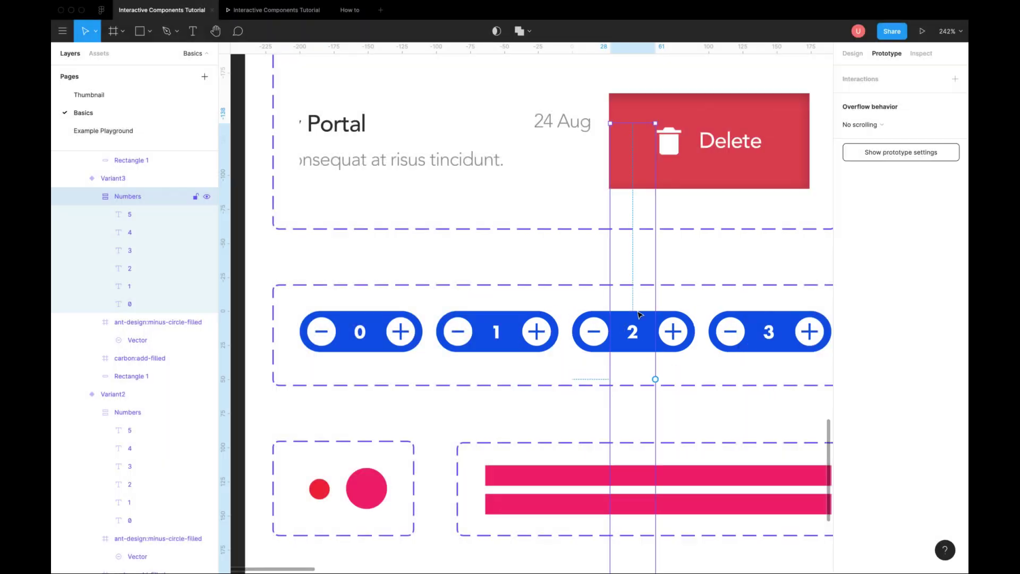
pyautogui.click(634, 319)
pyautogui.click(625, 368)
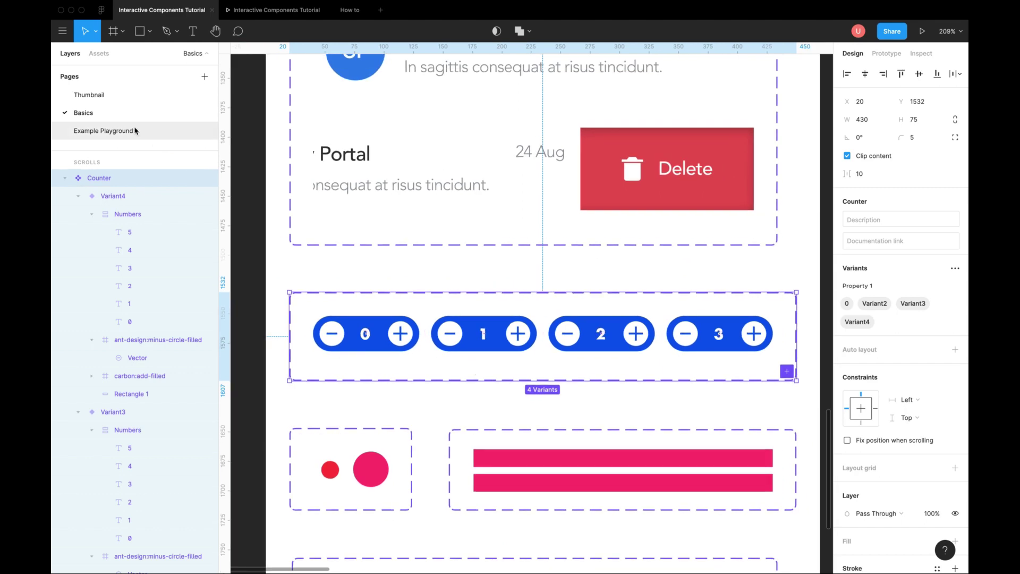
# - Place a Counter instance on the INTERACTIONS screen of the Example Playground page
pyautogui.click(136, 131)
pyautogui.scroll(3, 380, 194)
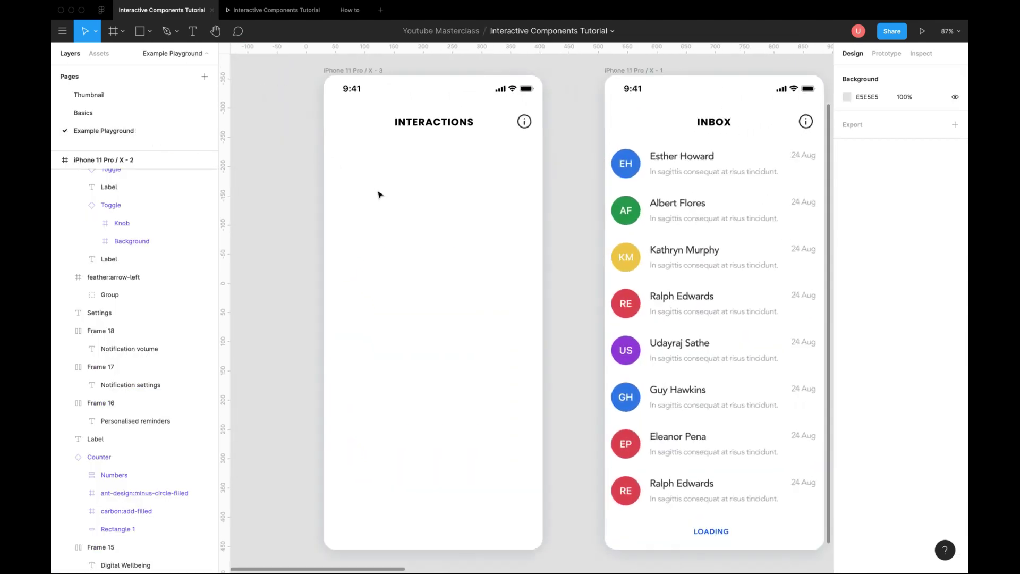
pyautogui.scroll(3, 380, 193)
pyautogui.click(99, 52)
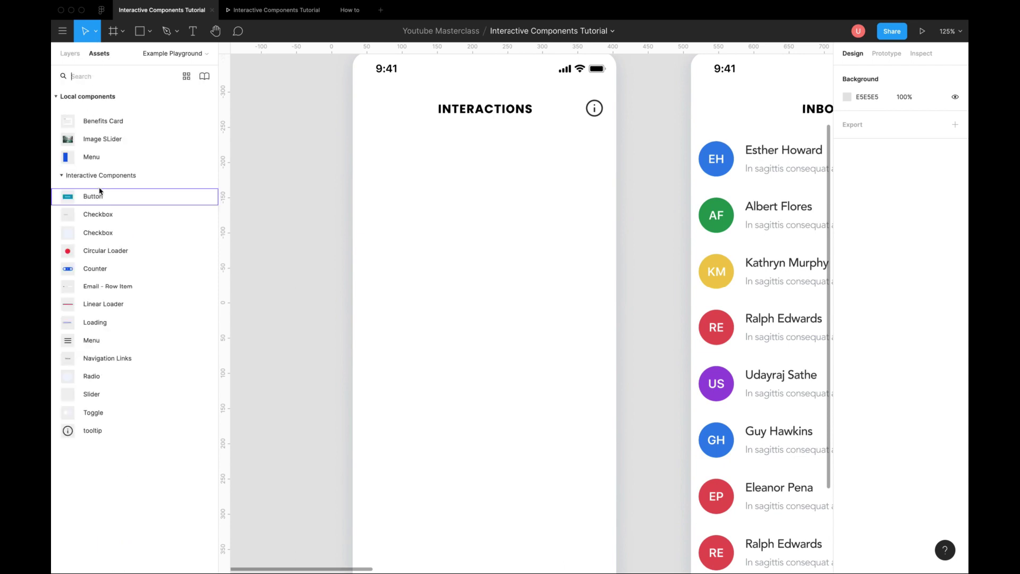
pyautogui.moveTo(95, 268); pyautogui.dragTo(486, 252)
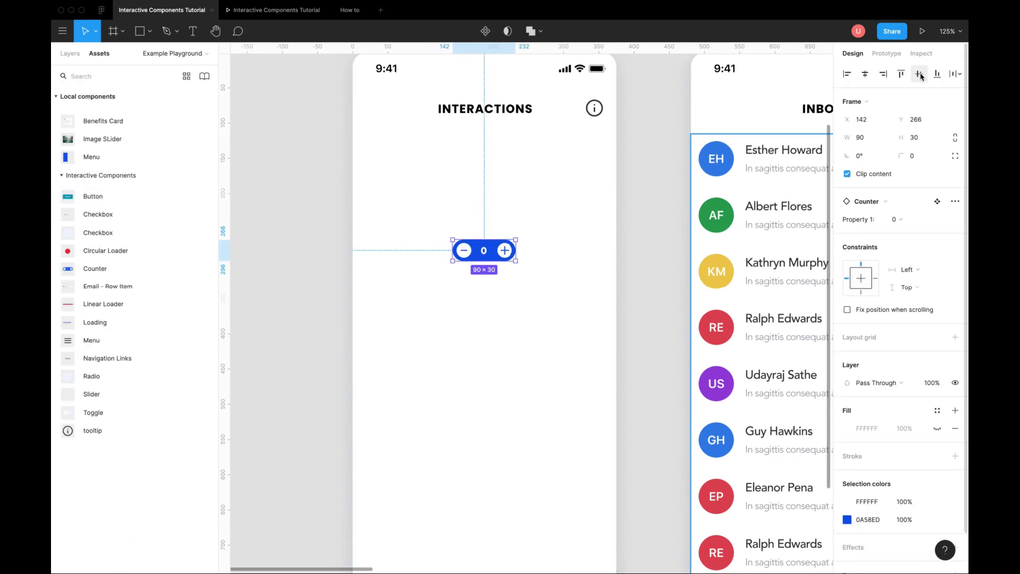
# - Preview the prototype, stepping the counter up to 3 and back down to 0
pyautogui.click(922, 32)
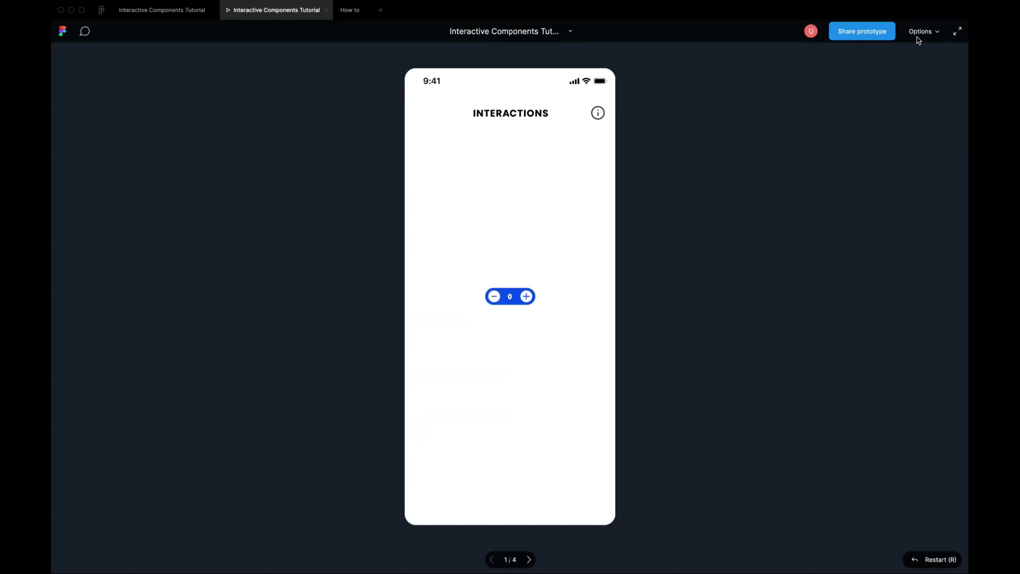
pyautogui.click(527, 296)
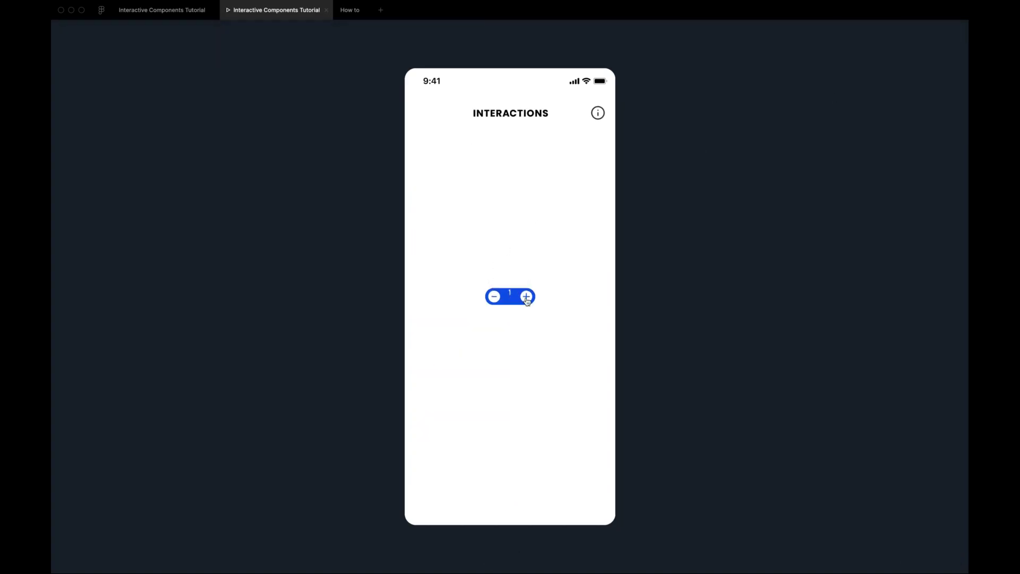
pyautogui.click(526, 296)
pyautogui.click(494, 296)
pyautogui.click(526, 296)
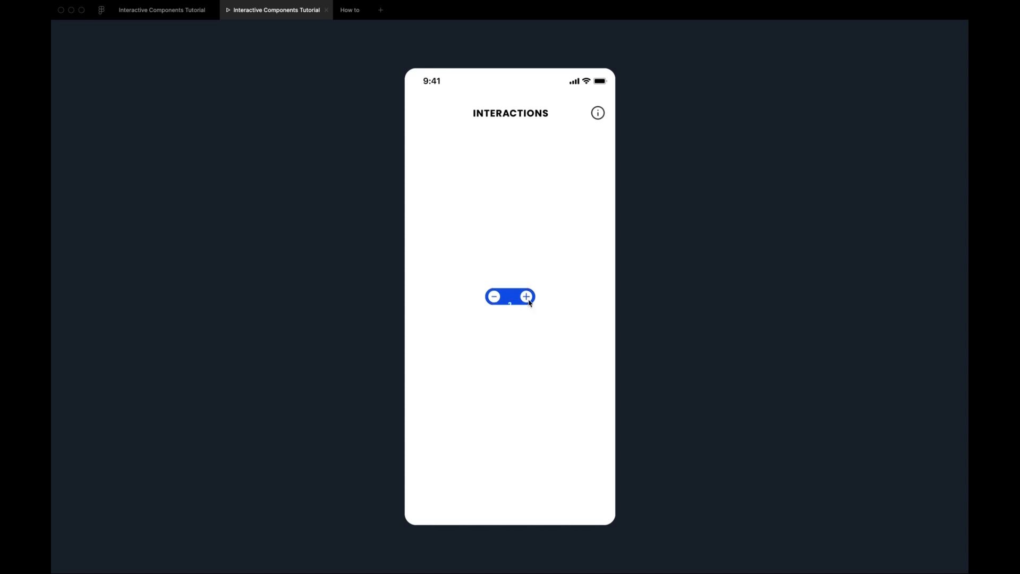
pyautogui.click(494, 297)
pyautogui.click(525, 297)
pyautogui.click(528, 298)
pyautogui.click(495, 297)
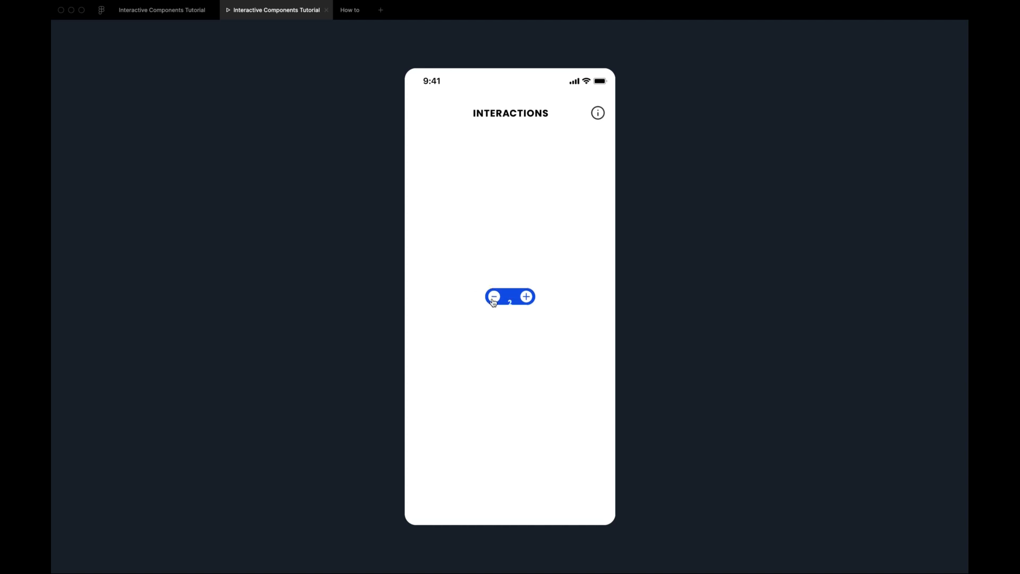
# - Delete the Counter instance from the screen and return to the Basics page
pyautogui.click(162, 10)
pyautogui.click(414, 279)
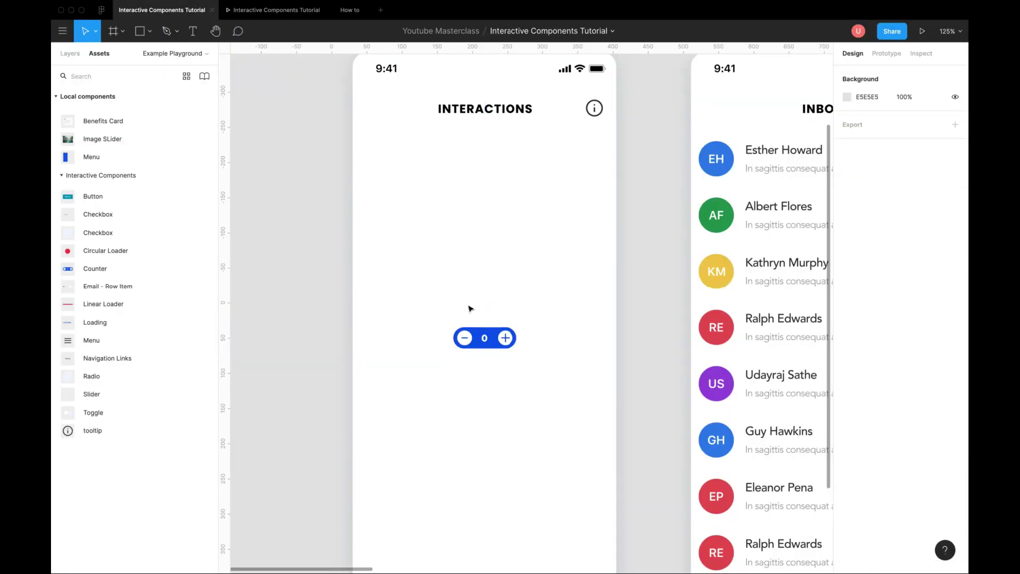
pyautogui.click(476, 338)
pyautogui.press('Delete')
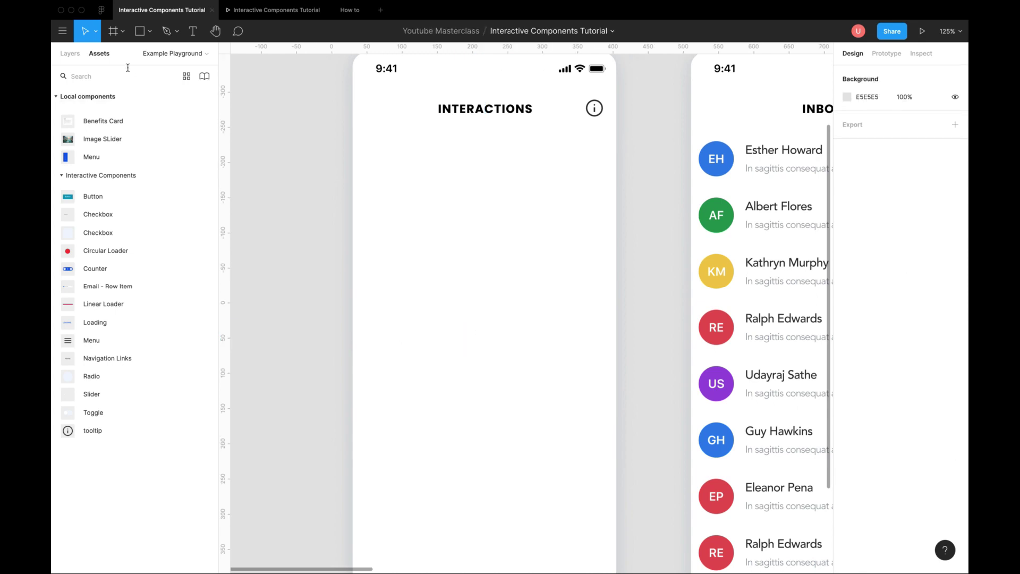
pyautogui.click(70, 53)
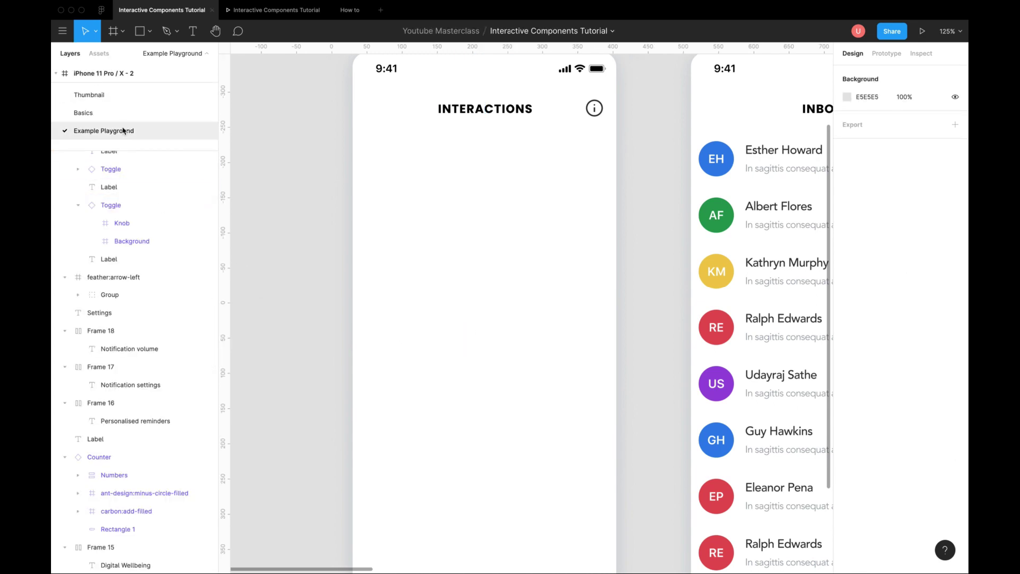
pyautogui.click(83, 112)
pyautogui.scroll(-3, 460, 352)
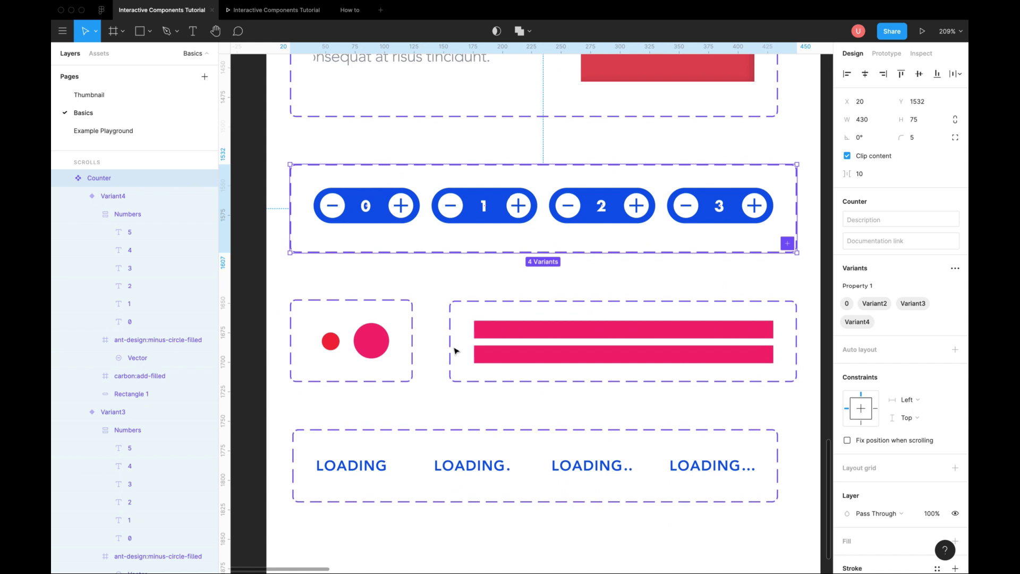
pyautogui.scroll(-2, 460, 352)
# - Inspect the Circular Loader's State 1 and State 2 variants and compare their circles
pyautogui.click(386, 346)
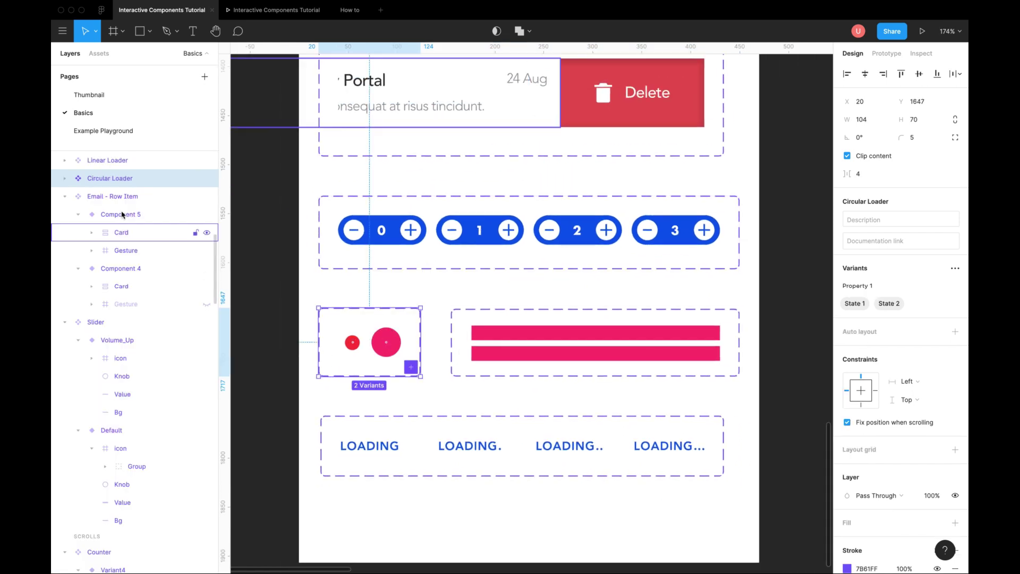
pyautogui.click(65, 178)
pyautogui.click(110, 196)
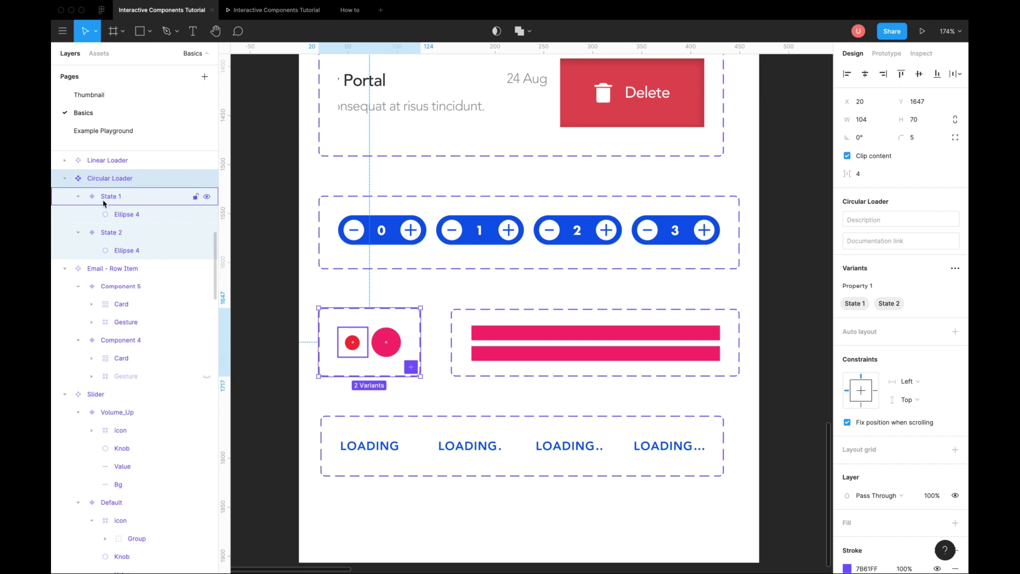
pyautogui.click(110, 196)
pyautogui.scroll(5, 307, 350)
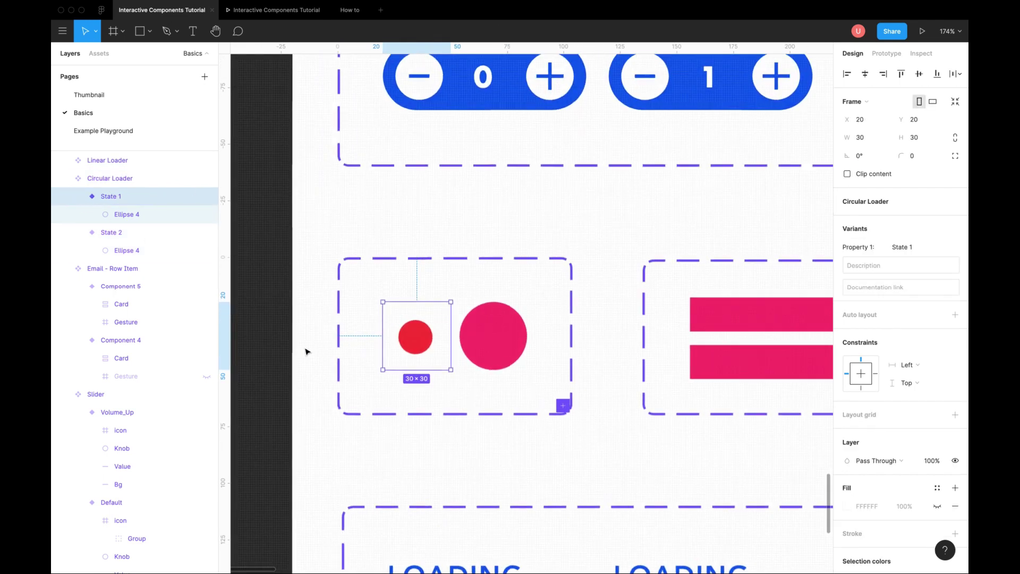
pyautogui.click(513, 330)
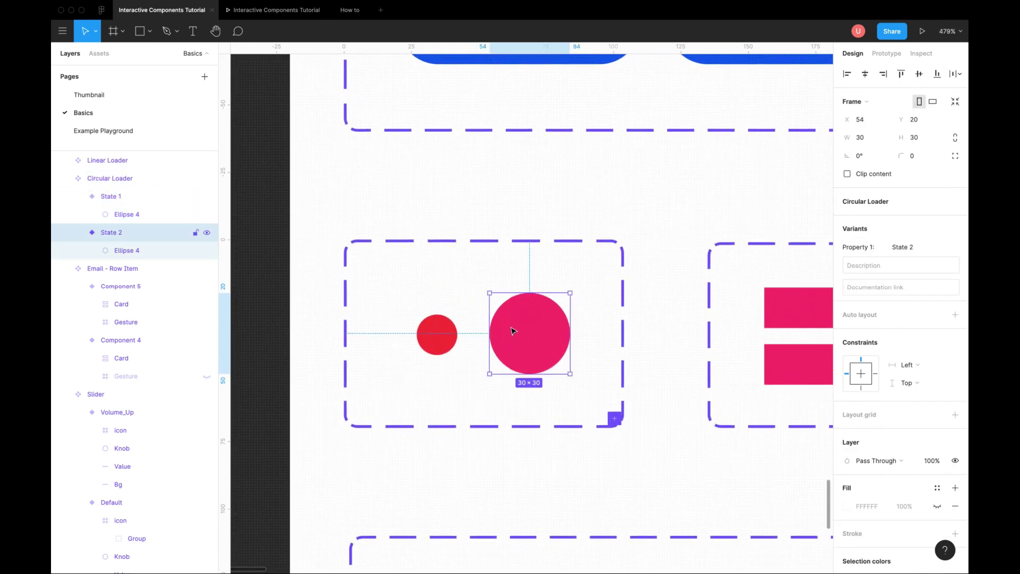
pyautogui.keyDown('shift'); pyautogui.click(456, 328); pyautogui.keyUp('shift')
pyautogui.hotkey('shift', 'Return')
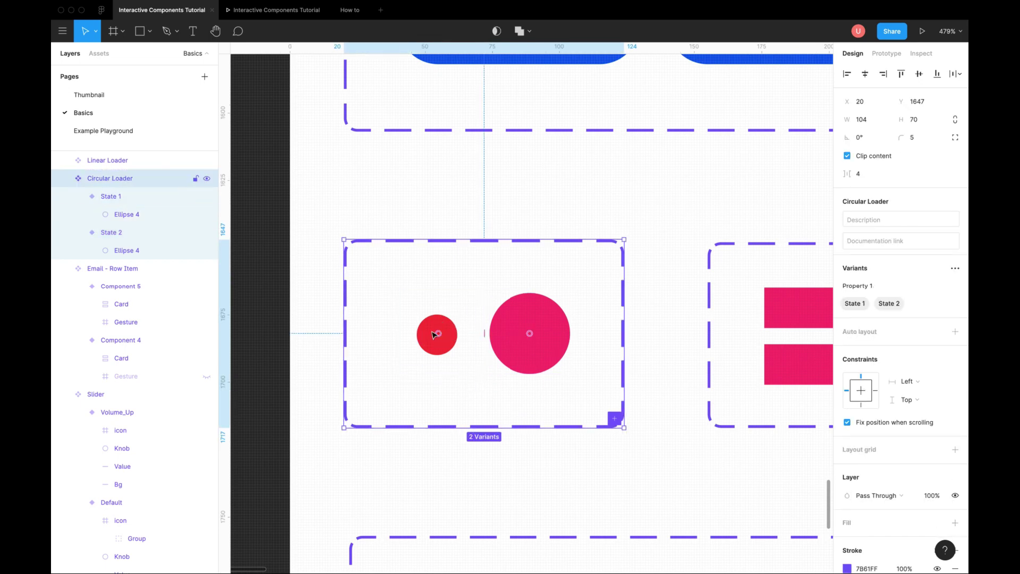
pyautogui.keyDown('super'); pyautogui.click(435, 334); pyautogui.keyUp('super')
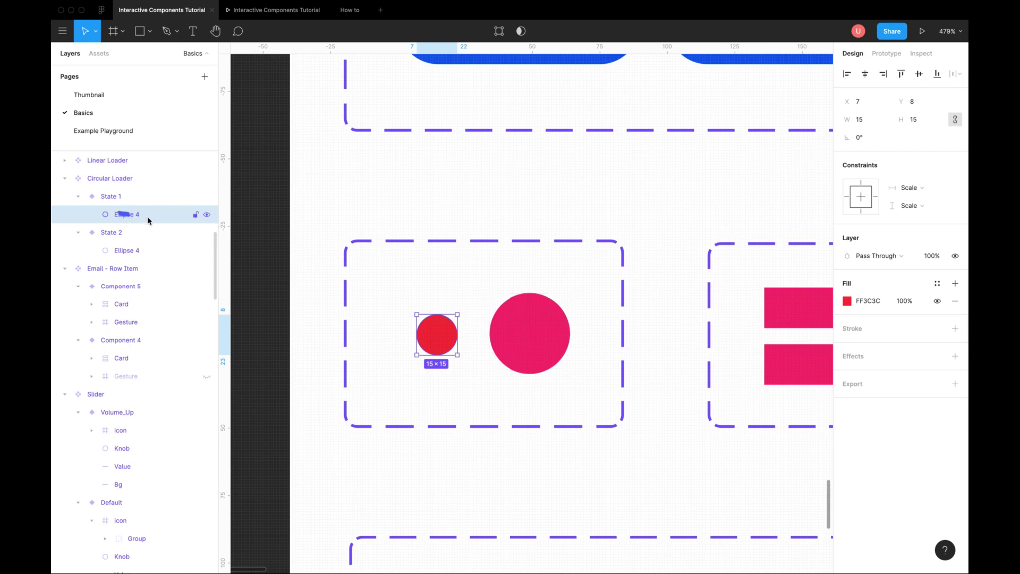
pyautogui.click(145, 250)
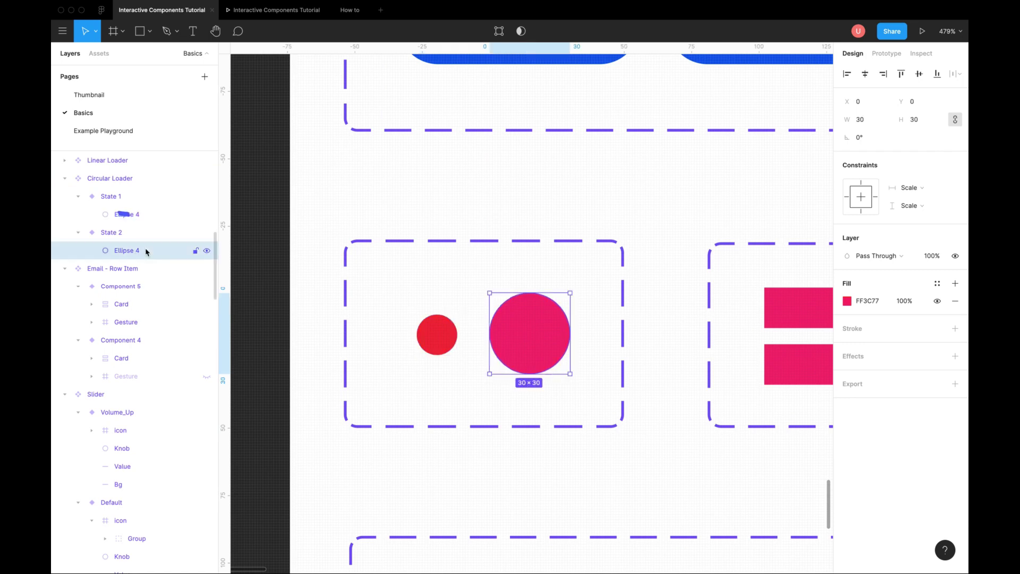
pyautogui.click(142, 212)
pyautogui.keyDown('super'); pyautogui.click(507, 348); pyautogui.keyUp('super')
pyautogui.click(439, 341)
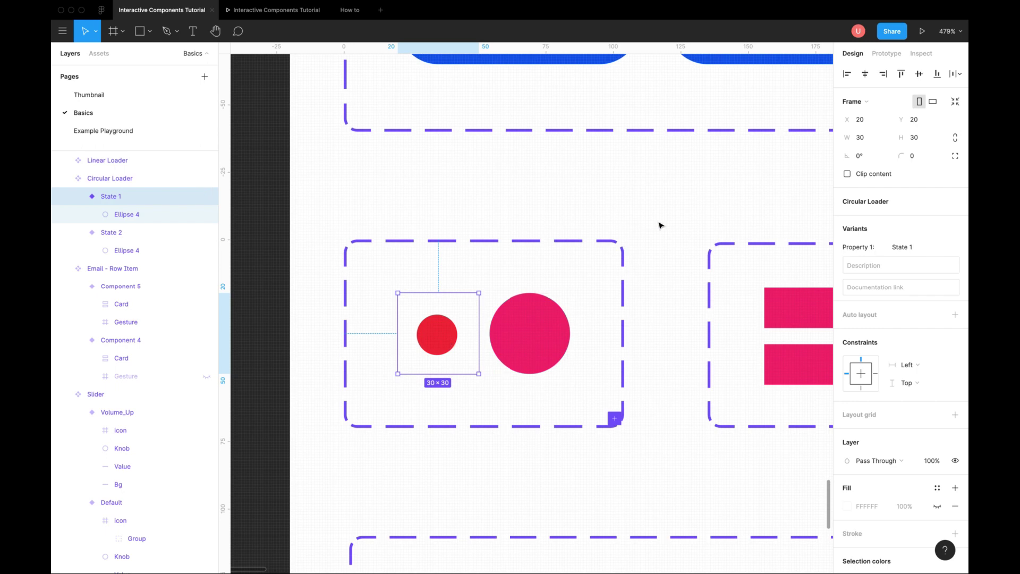
# - Link State 1 to State 2 with an After delay trigger and 1000ms smart animate
pyautogui.click(886, 52)
pyautogui.moveTo(478, 333); pyautogui.dragTo(505, 339)
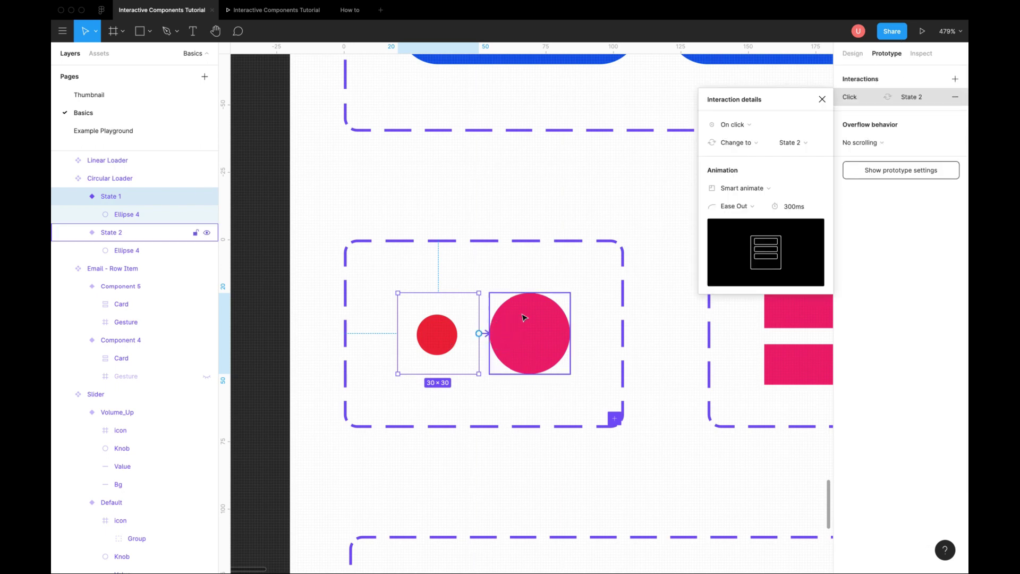
pyautogui.click(742, 124)
pyautogui.click(739, 264)
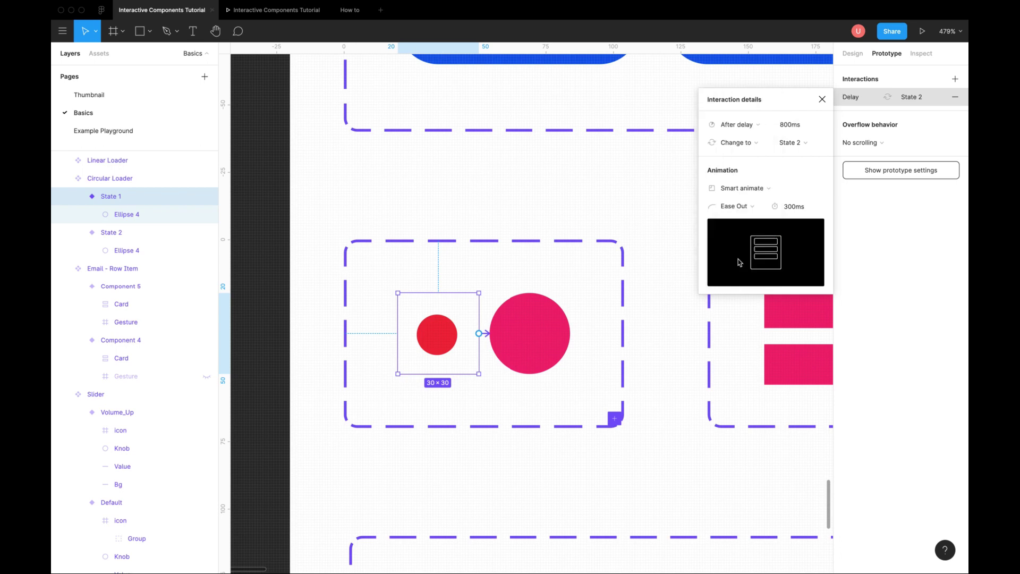
pyautogui.click(795, 125)
pyautogui.write('1')
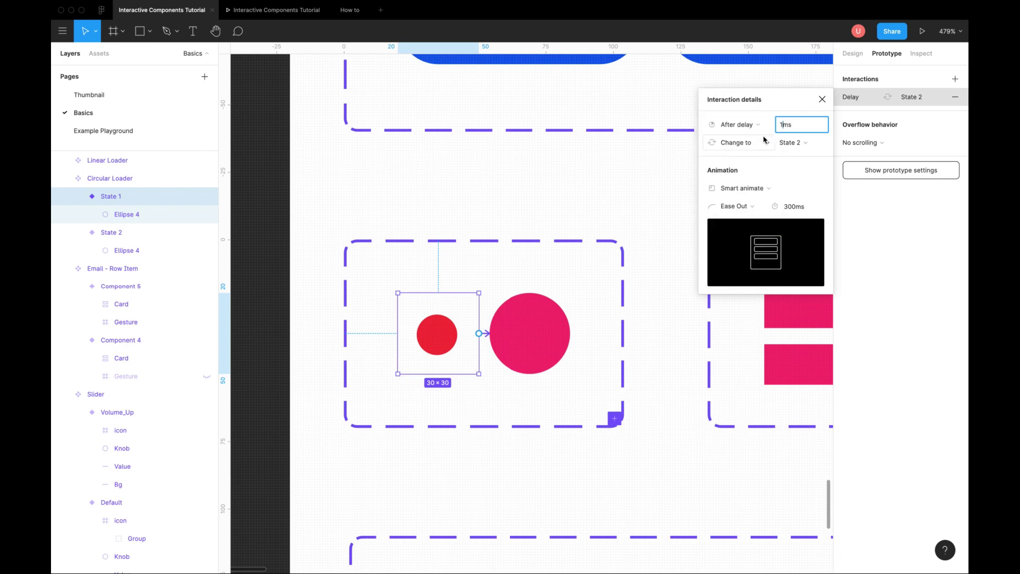
pyautogui.click(790, 207)
pyautogui.write('1000')
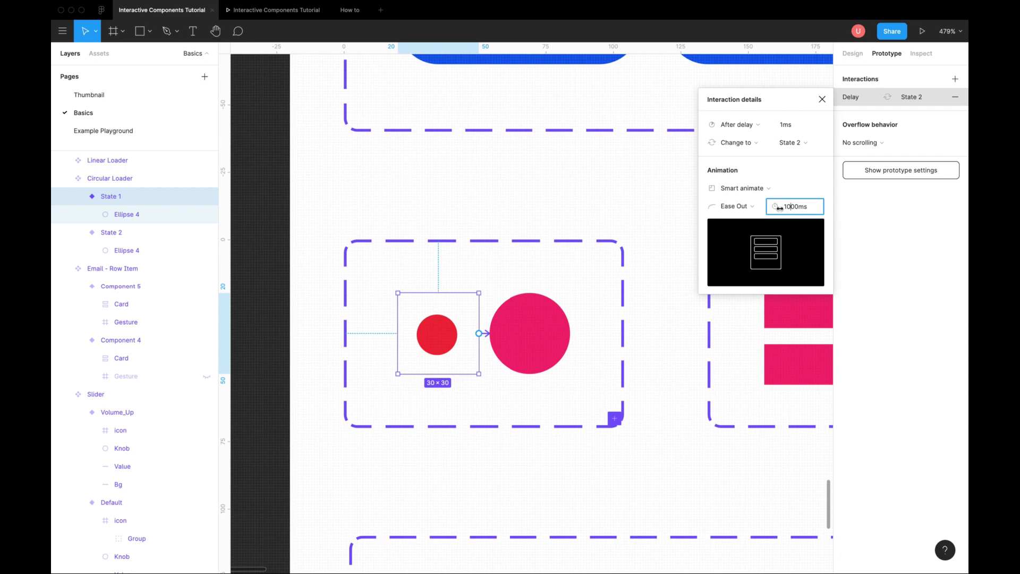
# - Link State 2 back to State 1 with an After delay trigger of 1ms
pyautogui.click(532, 332)
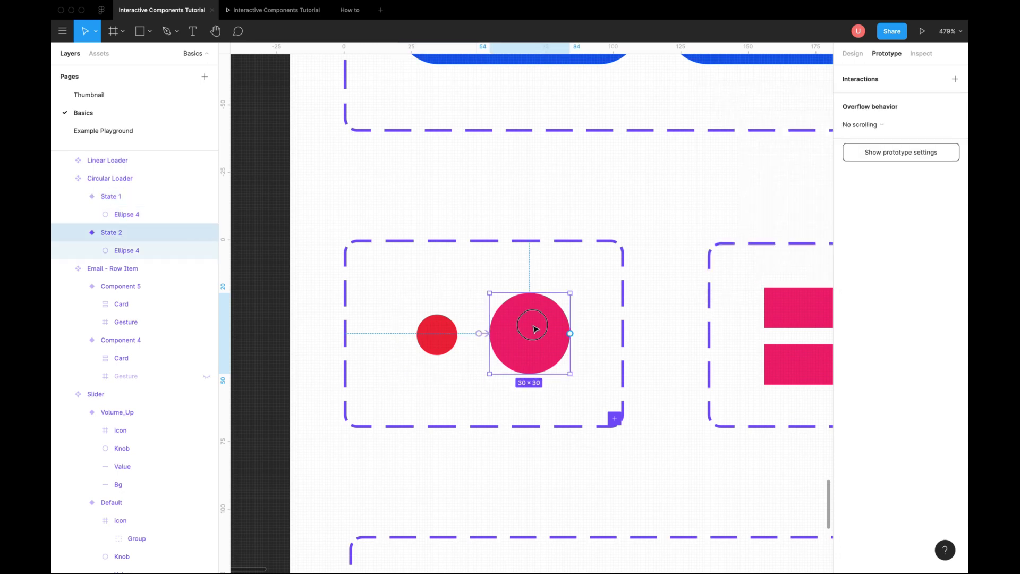
pyautogui.moveTo(570, 335); pyautogui.dragTo(467, 339)
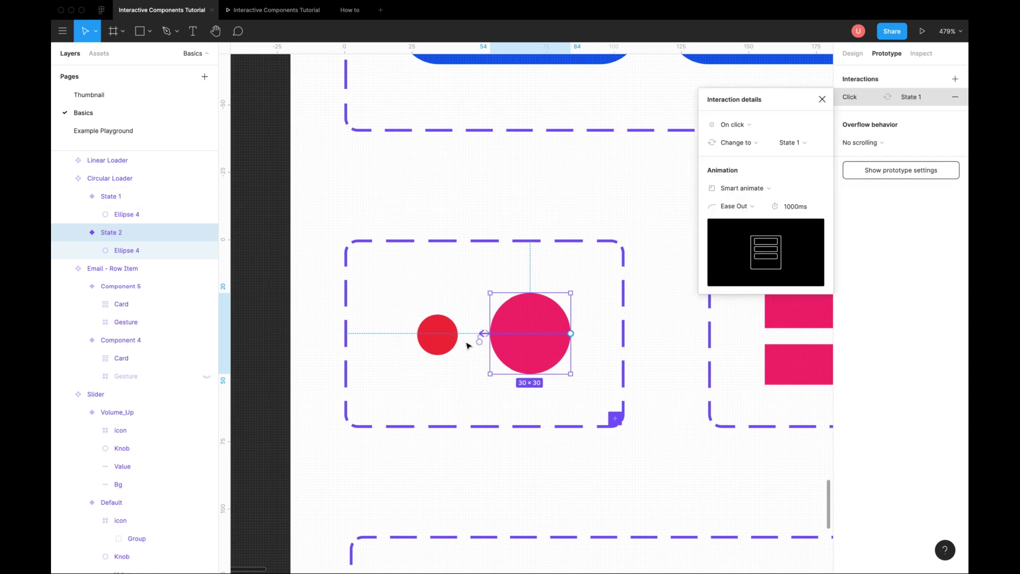
pyautogui.click(737, 125)
pyautogui.click(737, 262)
pyautogui.click(790, 125)
pyautogui.write('10ms')
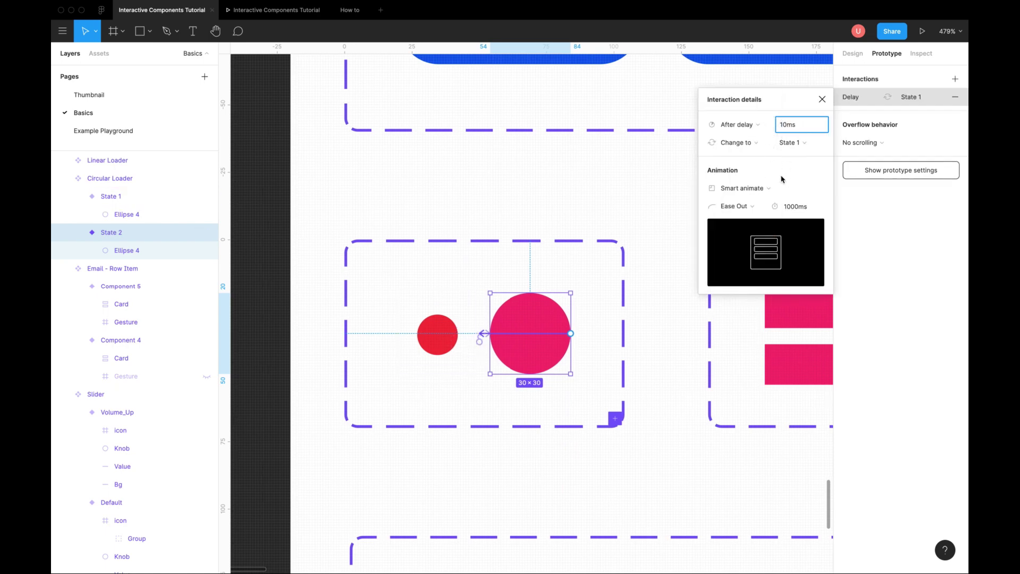
pyautogui.press('BackSpace')
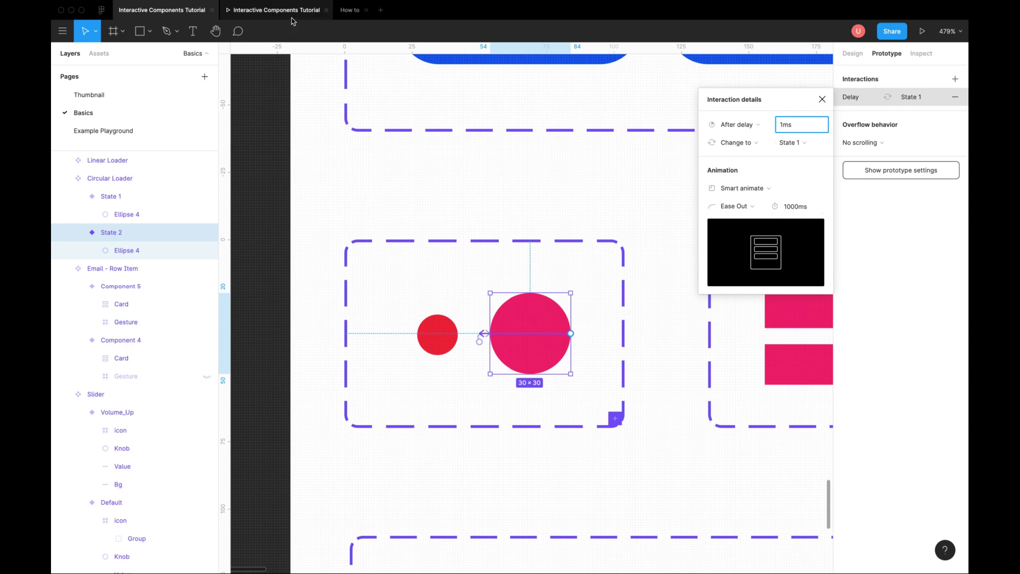
# - Set the State 1 transition easing to Ease In
pyautogui.click(436, 334)
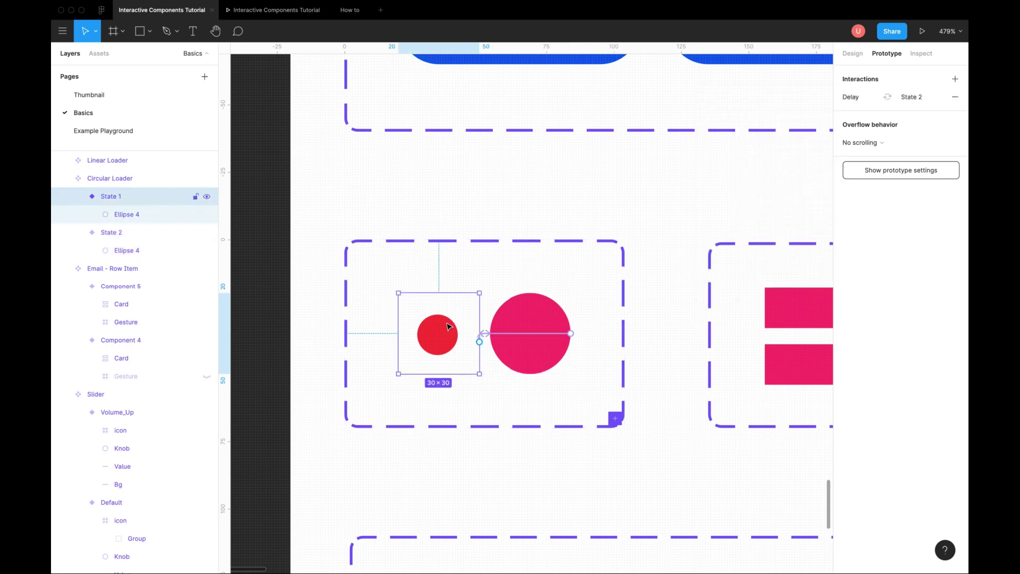
pyautogui.scroll(5, 484, 342)
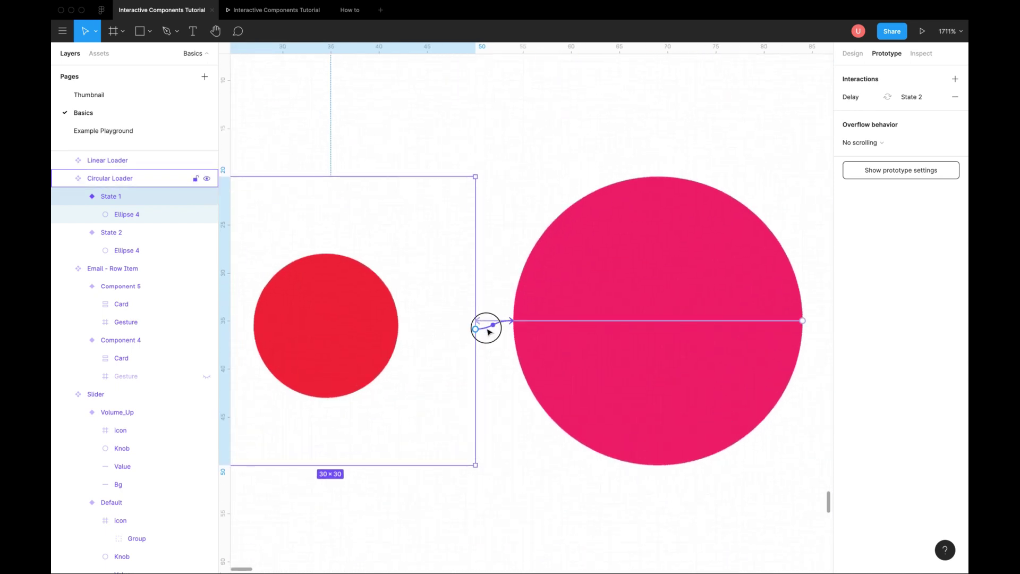
pyautogui.click(487, 328)
pyautogui.click(734, 206)
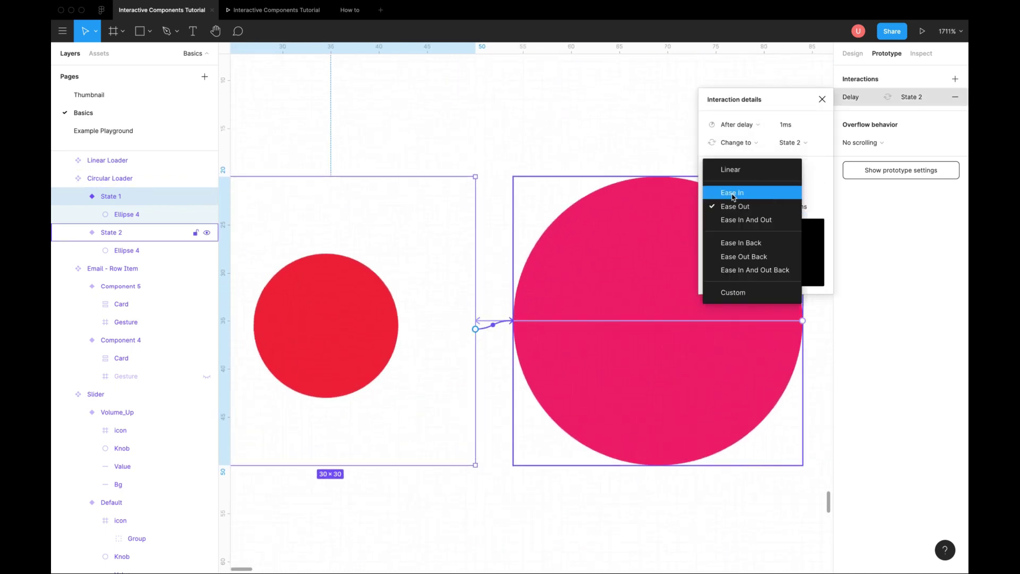
pyautogui.click(732, 192)
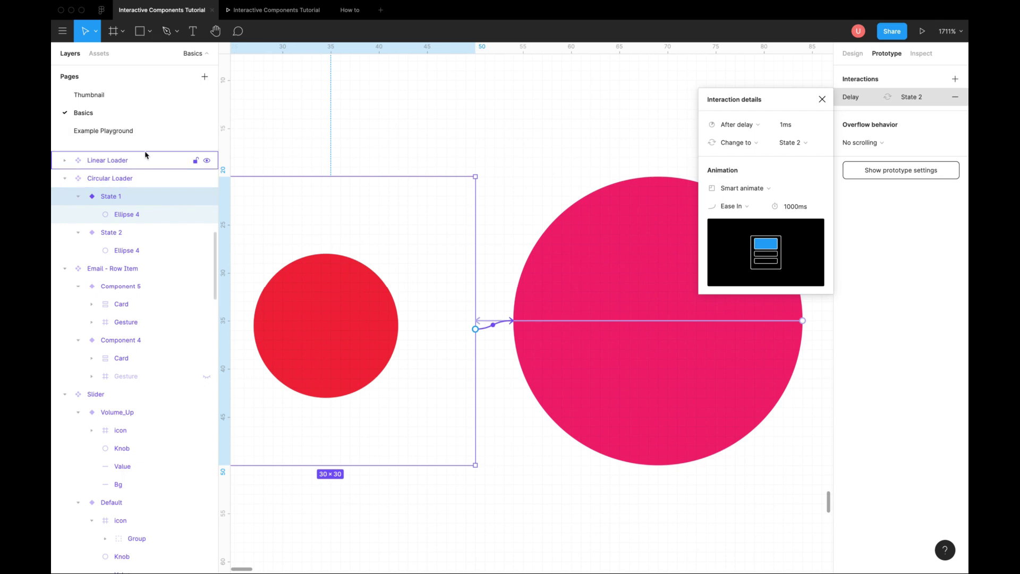
pyautogui.click(103, 131)
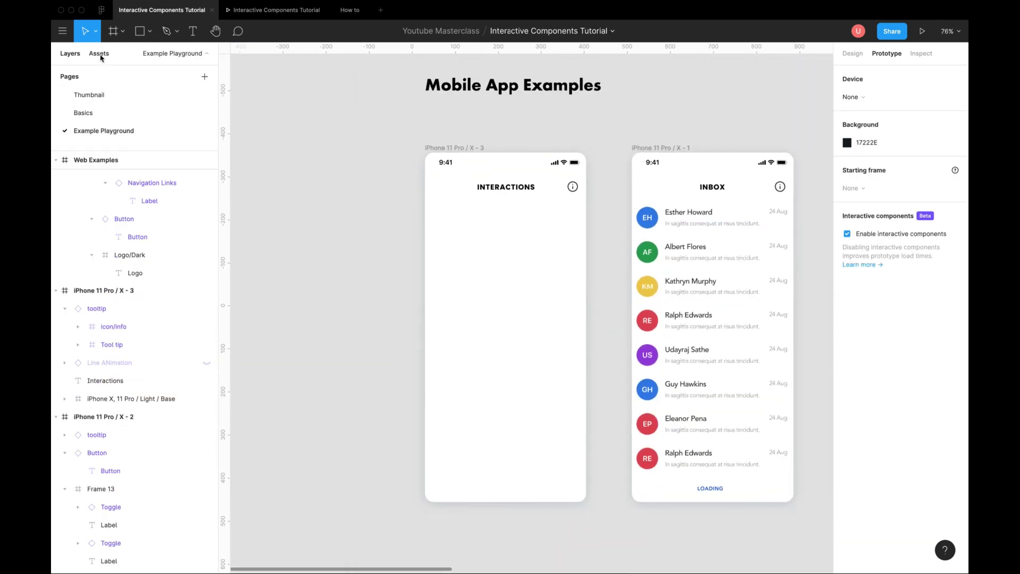
# - Drop a Circular Loader onto the Interactions screen, centre it both ways, and preview it
pyautogui.click(99, 53)
pyautogui.moveTo(109, 266); pyautogui.dragTo(488, 294)
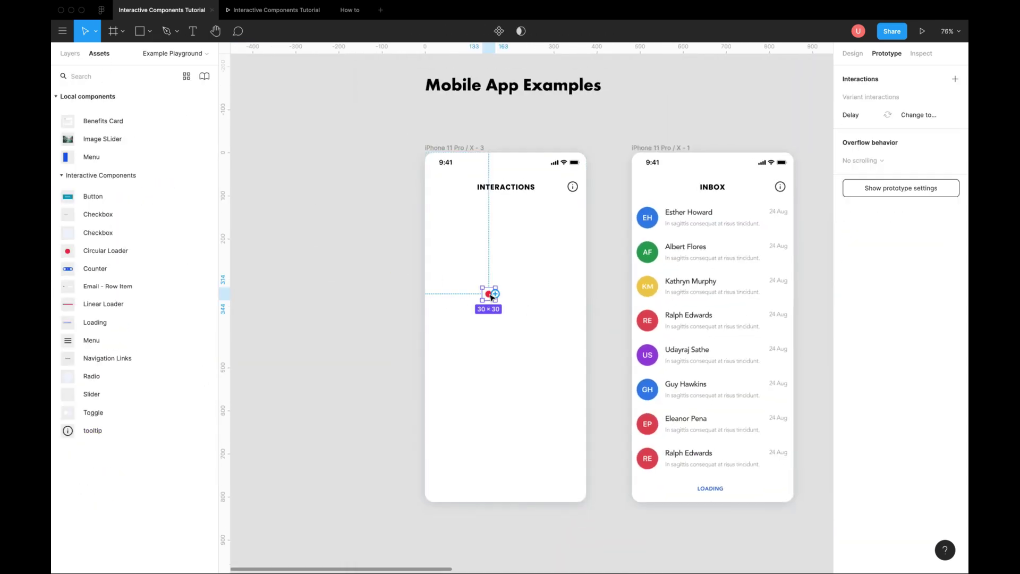
pyautogui.click(851, 53)
pyautogui.click(864, 73)
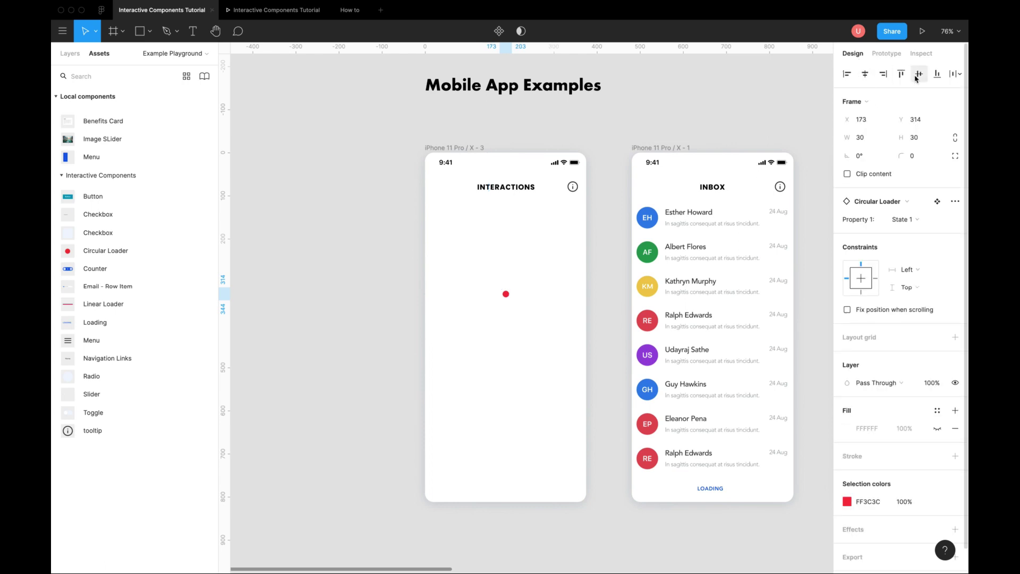
pyautogui.click(918, 74)
pyautogui.click(276, 10)
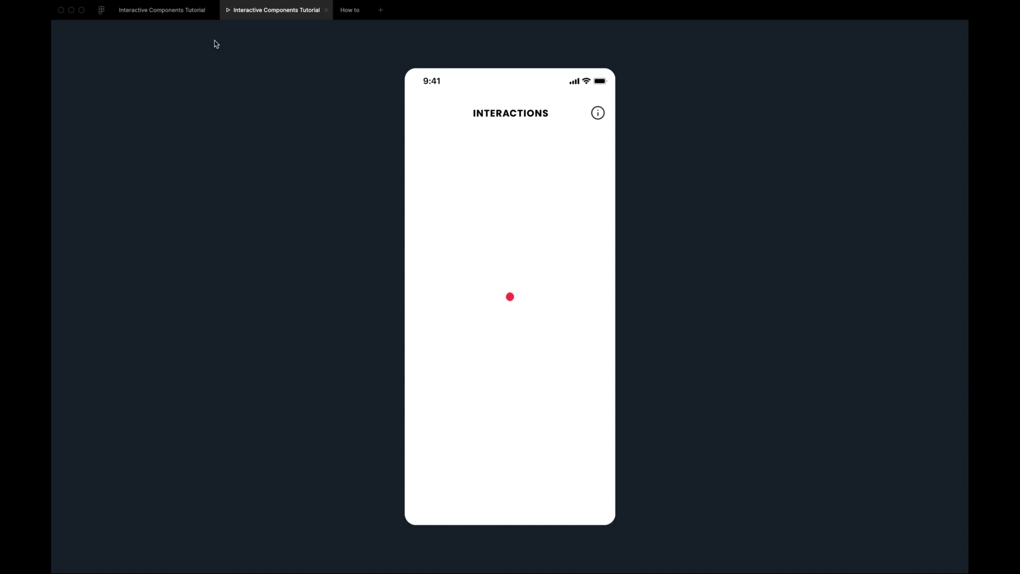
# - Duplicate the loader beside the first, reposition the pair, and preview both red dots
pyautogui.click(162, 10)
pyautogui.scroll(5, 507, 326)
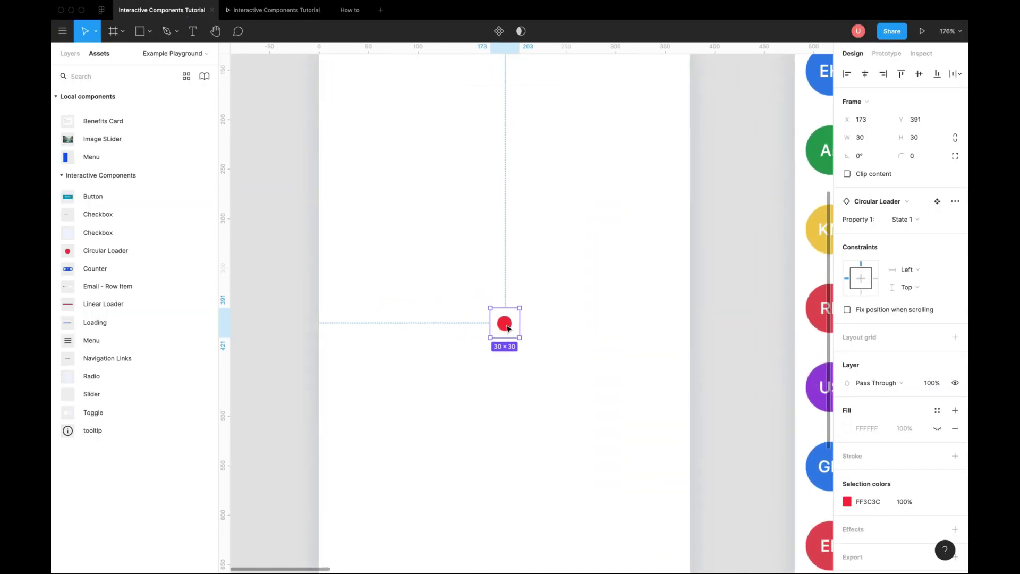
pyautogui.keyDown('alt'); pyautogui.moveTo(504, 323); pyautogui.dragTo(518, 323); pyautogui.keyUp('alt')
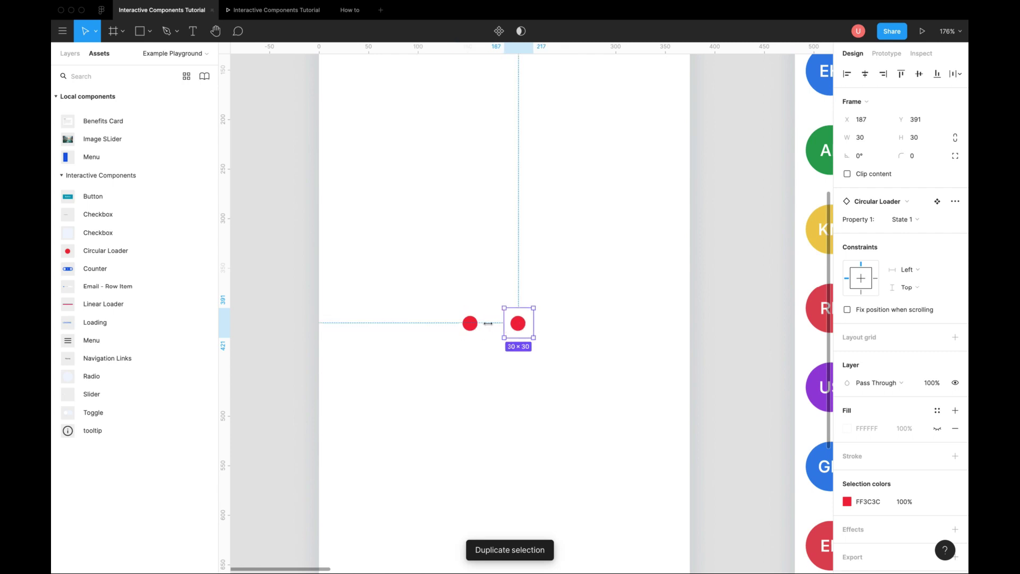
pyautogui.keyDown('shift'); pyautogui.click(469, 323); pyautogui.keyUp('shift')
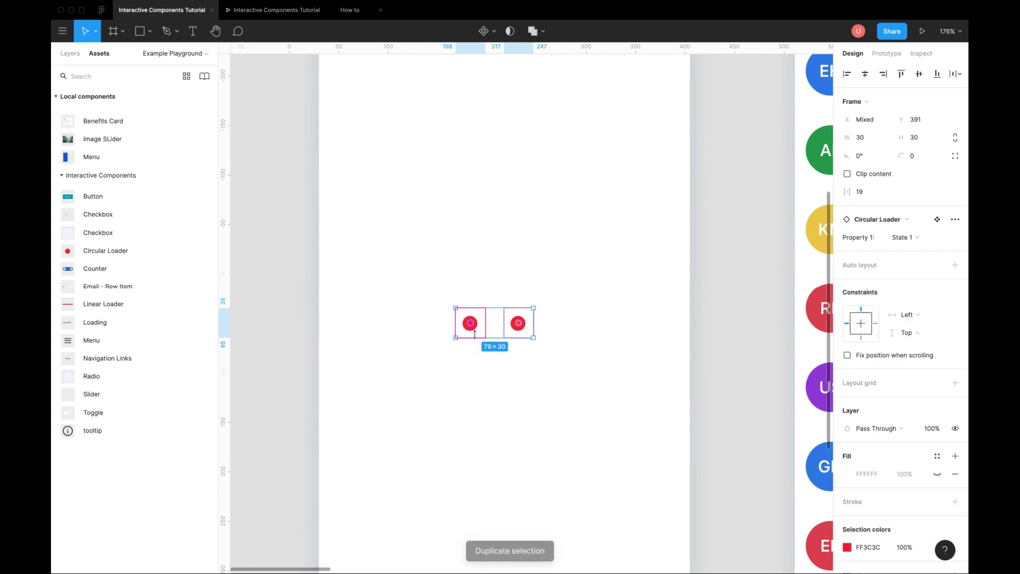
pyautogui.moveTo(475, 335); pyautogui.dragTo(488, 334)
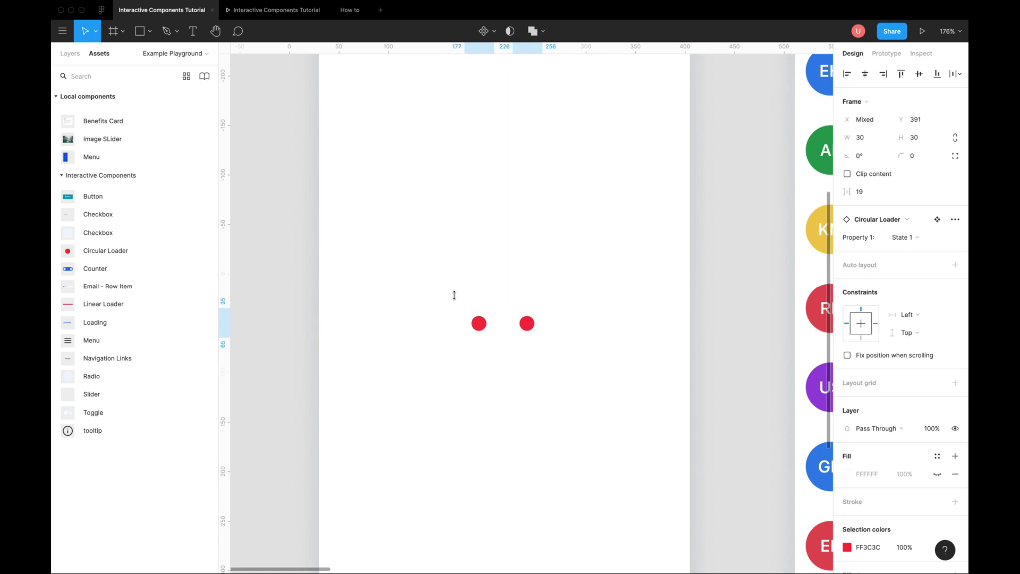
pyautogui.click(275, 10)
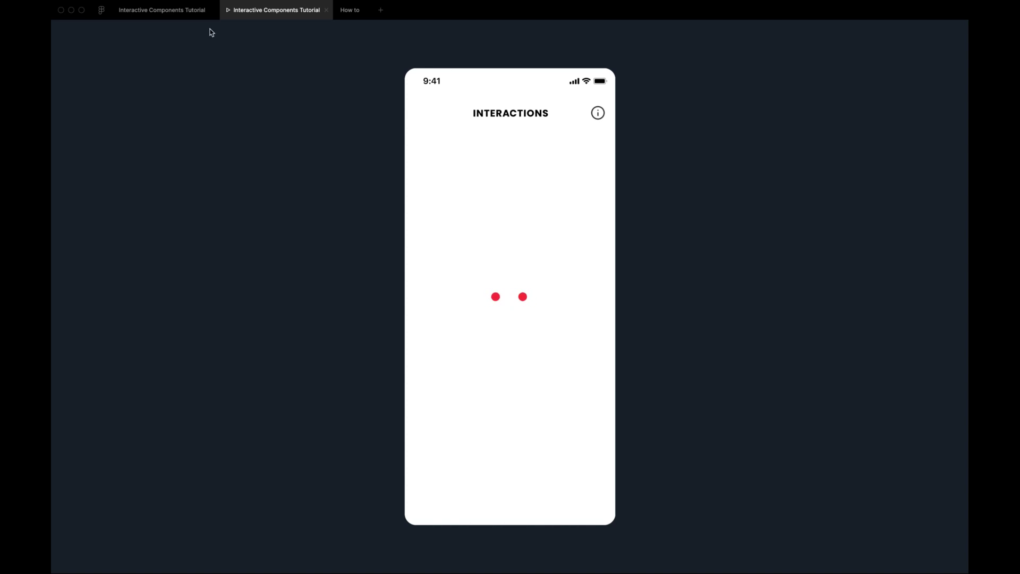
# - Set the right loader dot instance's Property 1 to State 2
pyautogui.click(162, 10)
pyautogui.click(467, 353)
pyautogui.click(527, 323)
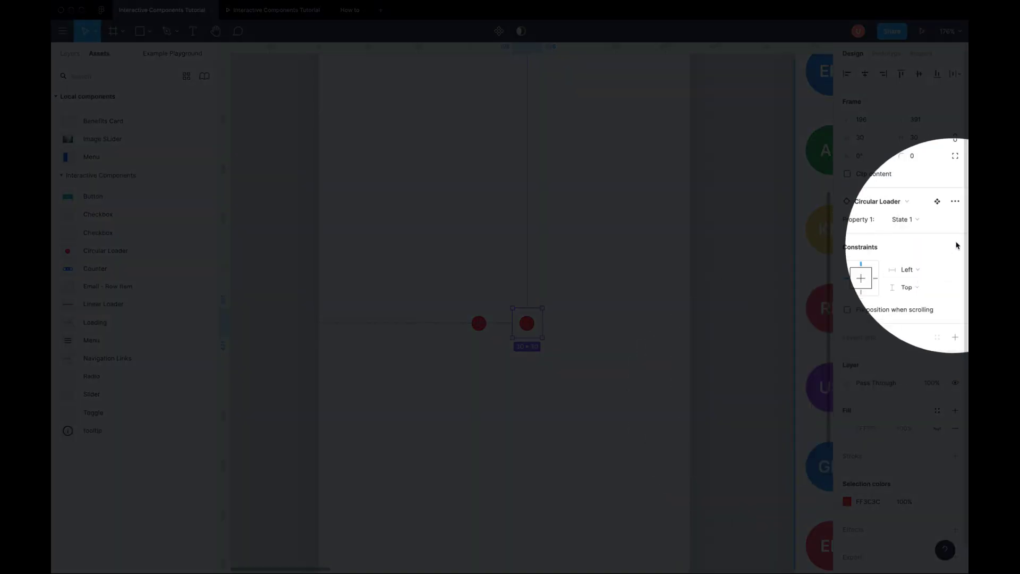
pyautogui.click(902, 219)
pyautogui.click(916, 232)
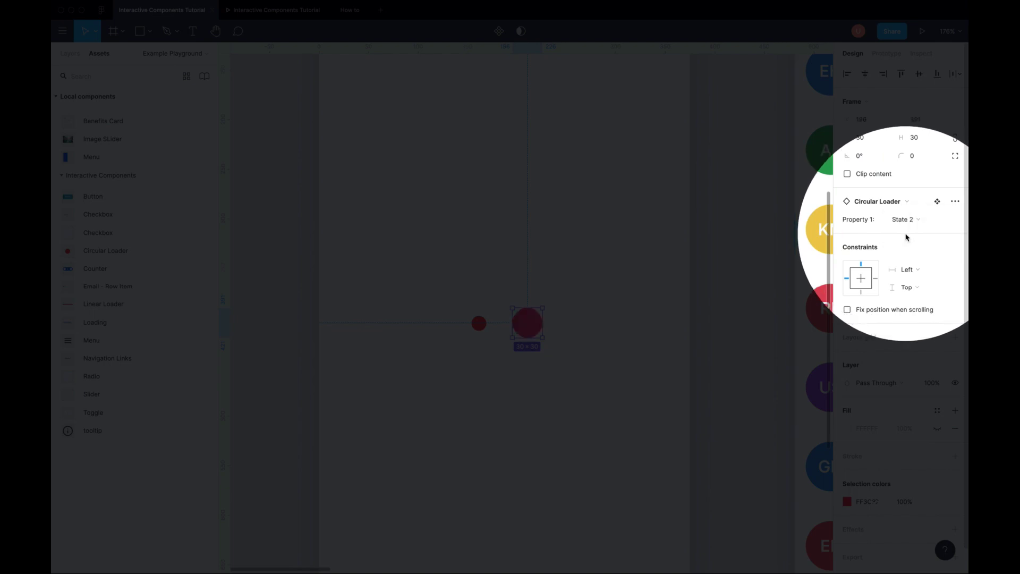
pyautogui.click(544, 383)
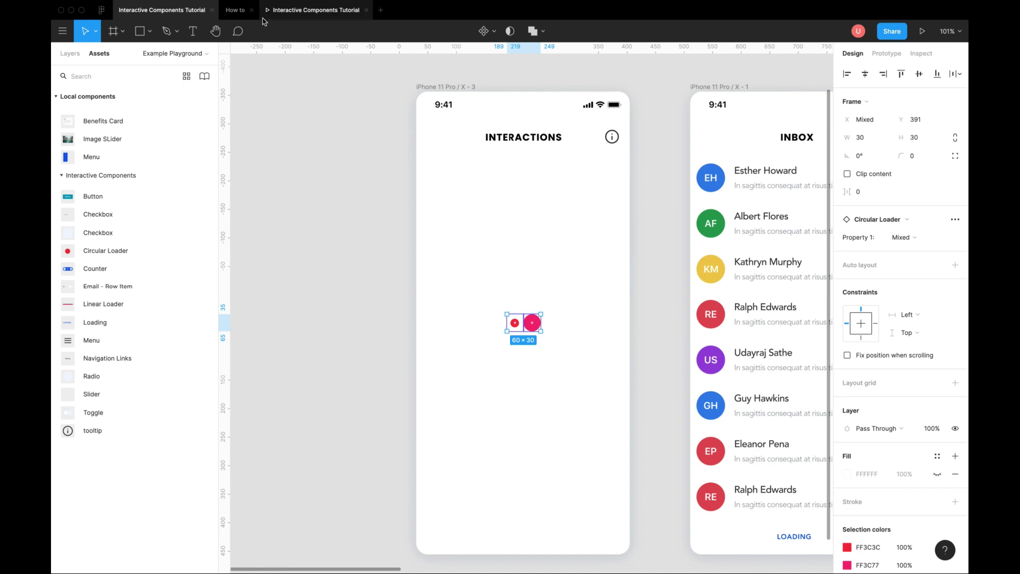
# - Preview the two dots pulsing at different sizes, then return to the Basics page
pyautogui.click(302, 9)
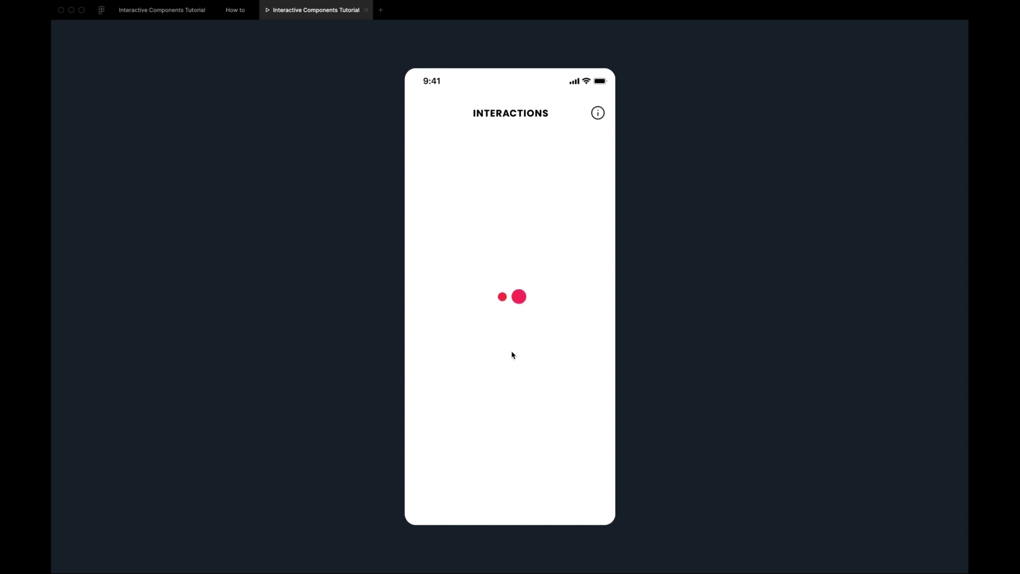
pyautogui.click(162, 10)
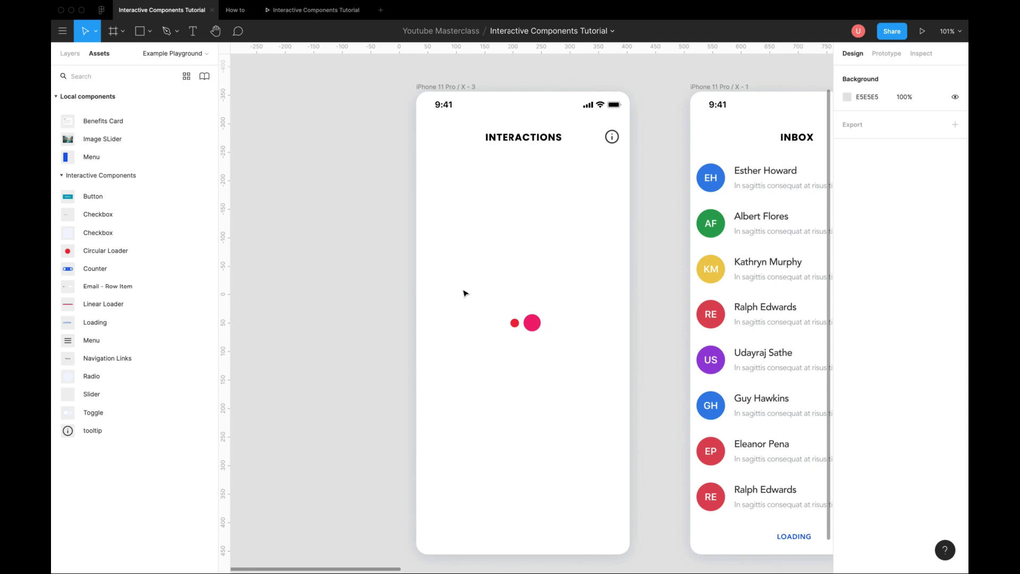
pyautogui.click(518, 322)
pyautogui.click(302, 244)
pyautogui.click(71, 53)
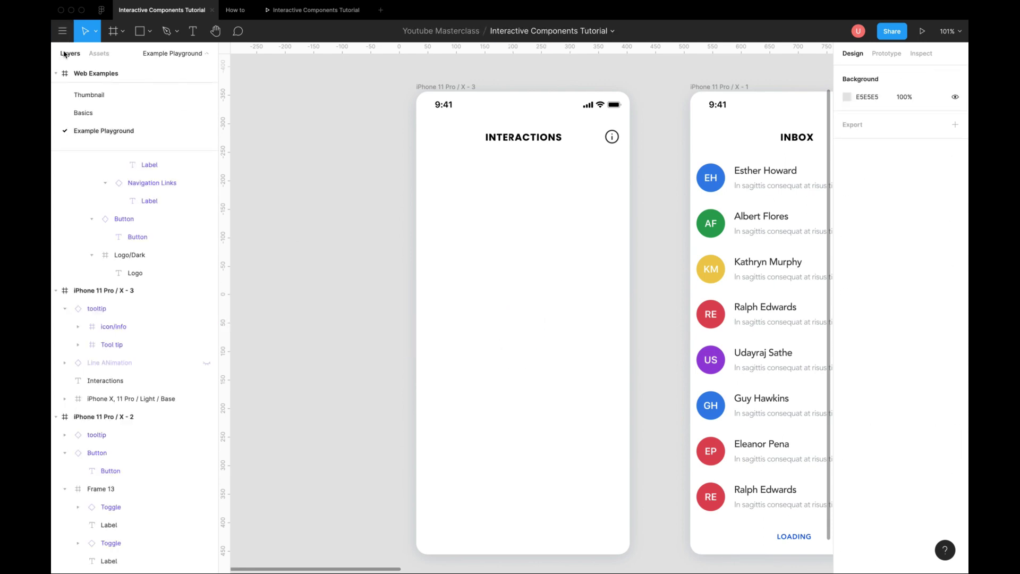
# - Select the Linear Loader's Before and After variants and their inner Loader bars to compare positions
pyautogui.doubleClick(91, 196)
pyautogui.scroll(-5, 462, 286)
pyautogui.scroll(5, 494, 272)
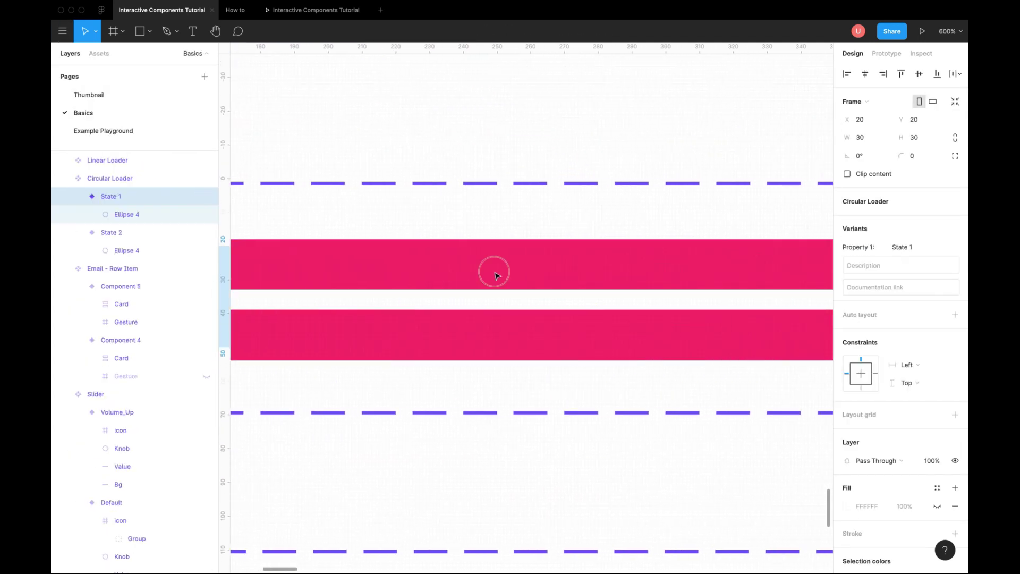
pyautogui.click(506, 280)
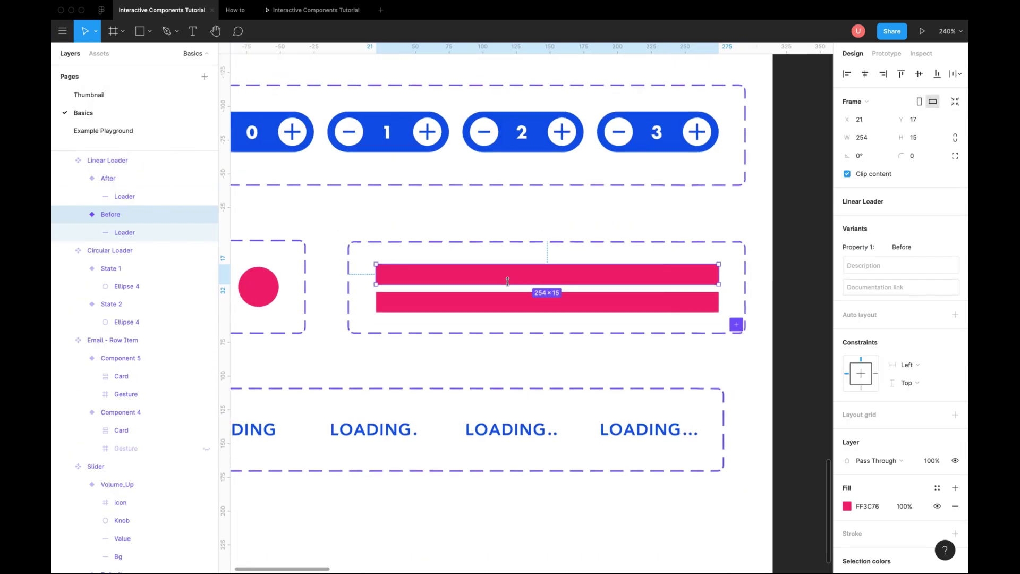
pyautogui.click(124, 232)
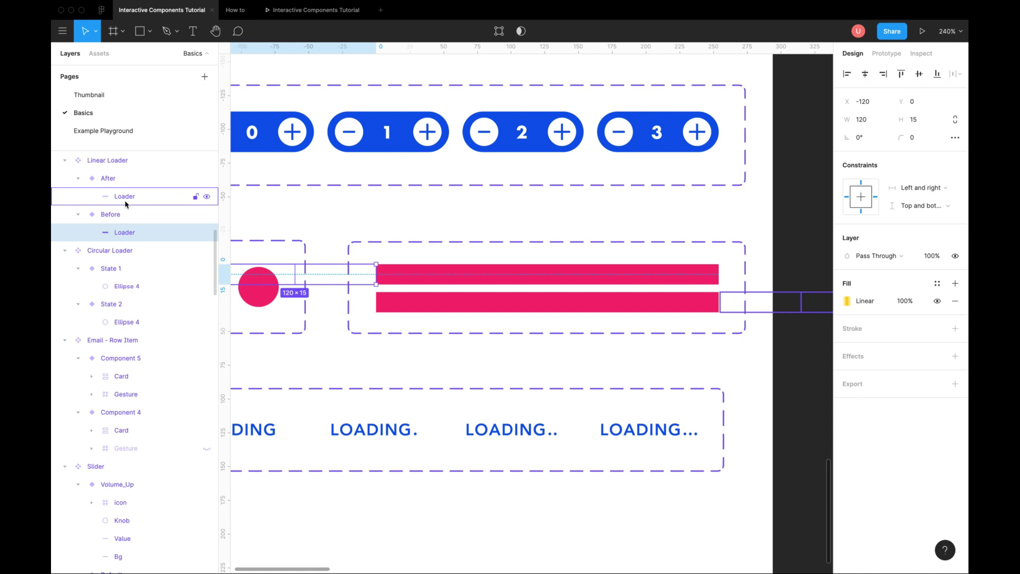
pyautogui.click(125, 197)
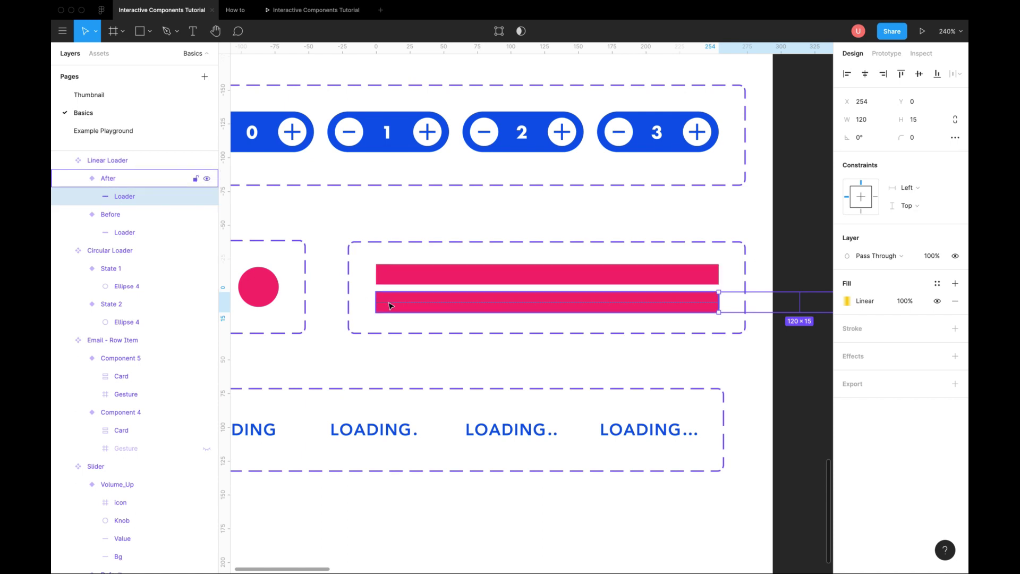
pyautogui.click(547, 275)
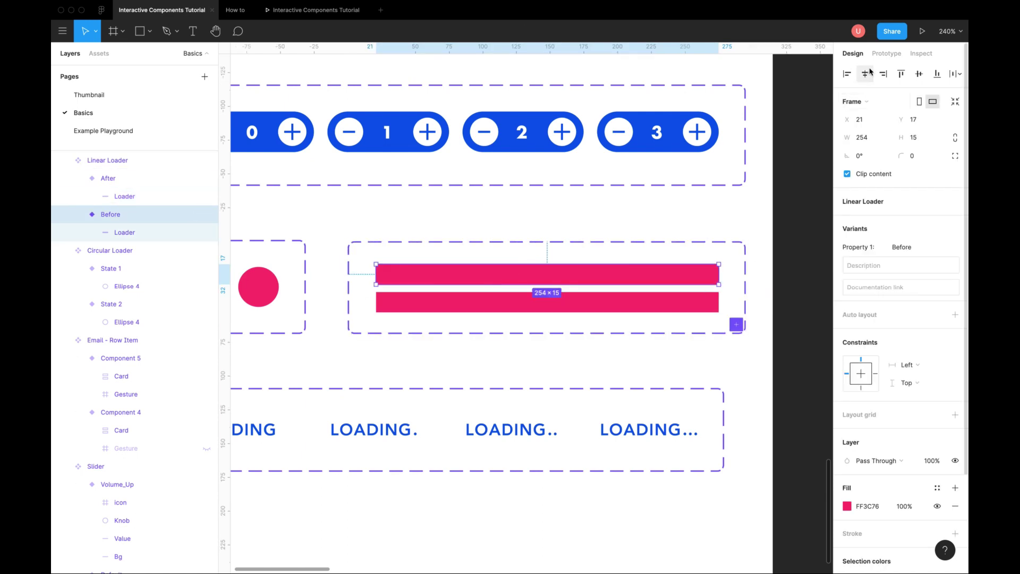
# - Link the Before variant to After with an After delay trigger of 1ms
pyautogui.click(887, 53)
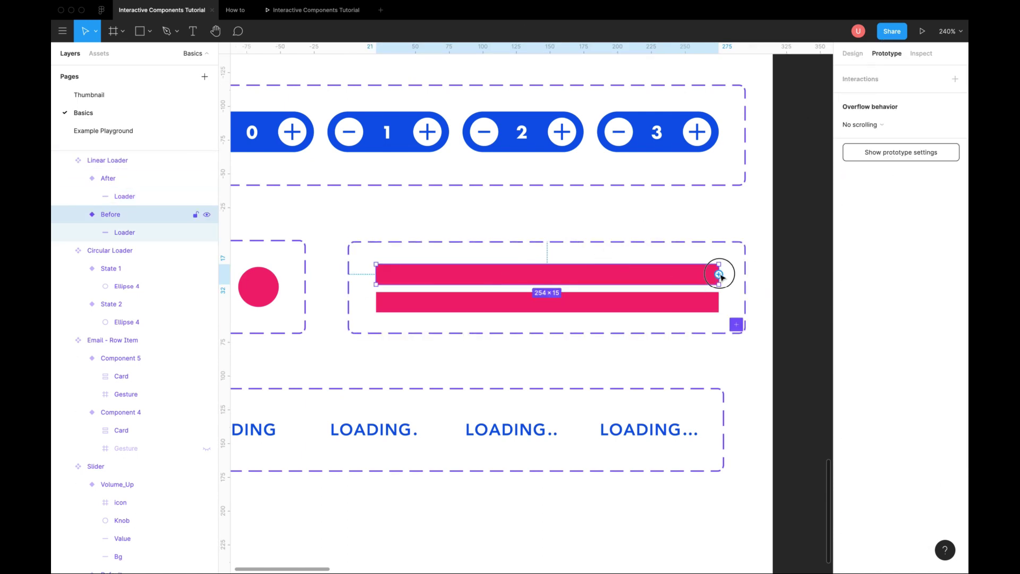
pyautogui.moveTo(720, 275); pyautogui.dragTo(702, 283)
pyautogui.click(741, 123)
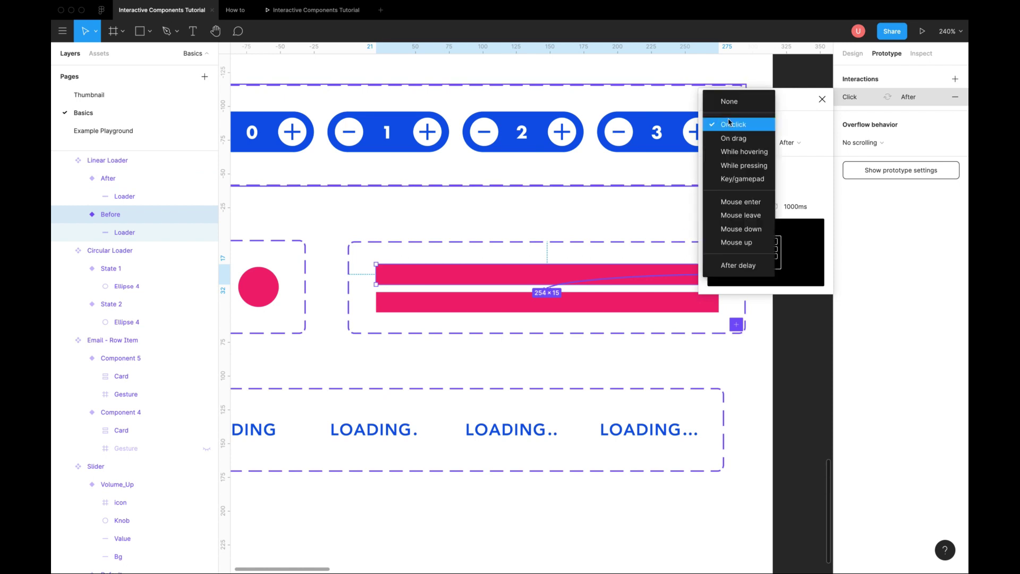
pyautogui.click(738, 265)
pyautogui.click(801, 124)
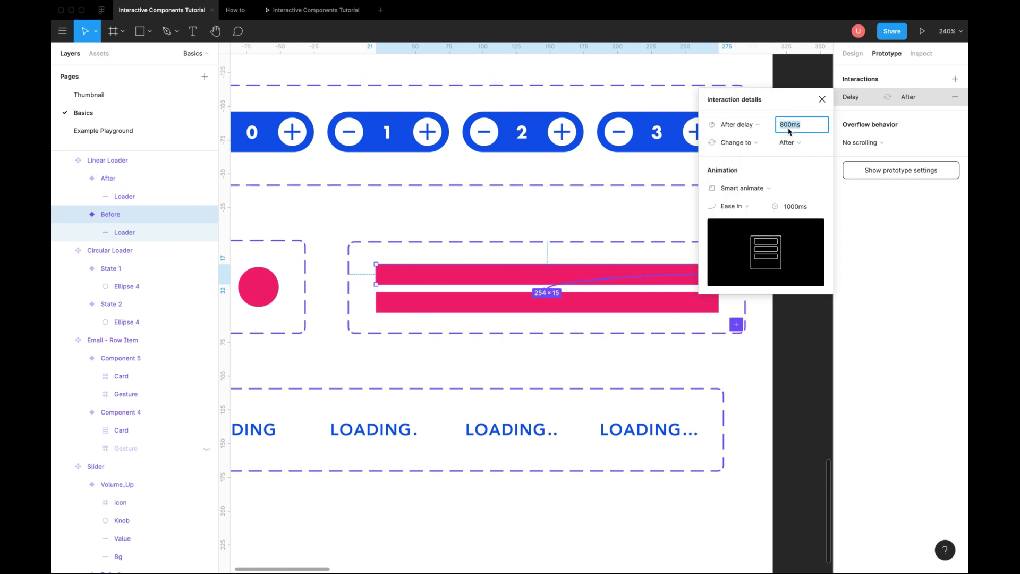
pyautogui.write('1')
pyautogui.press('Return')
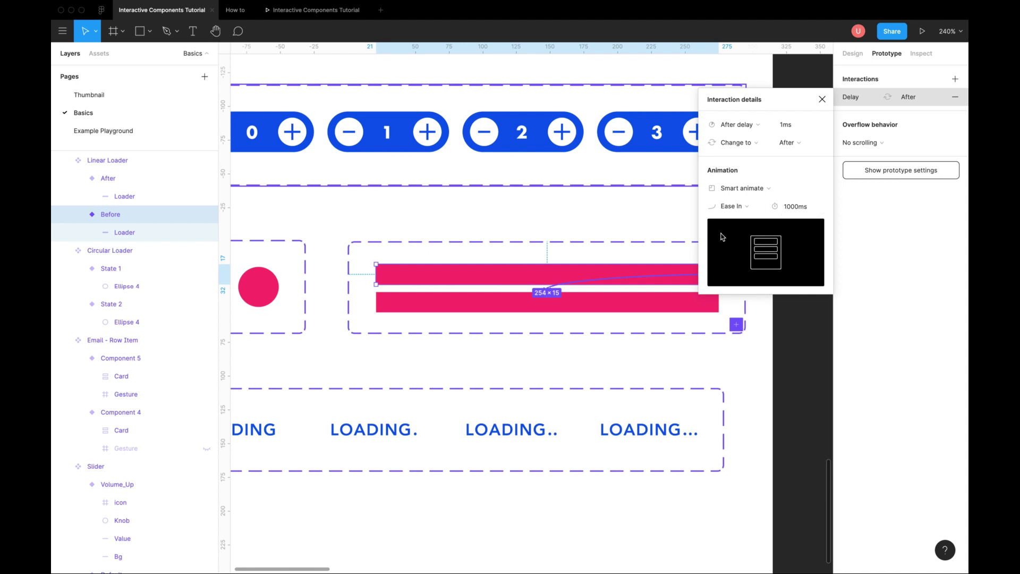
# - Link After back to Before after a 1ms delay with an Instant animation
pyautogui.click(719, 302)
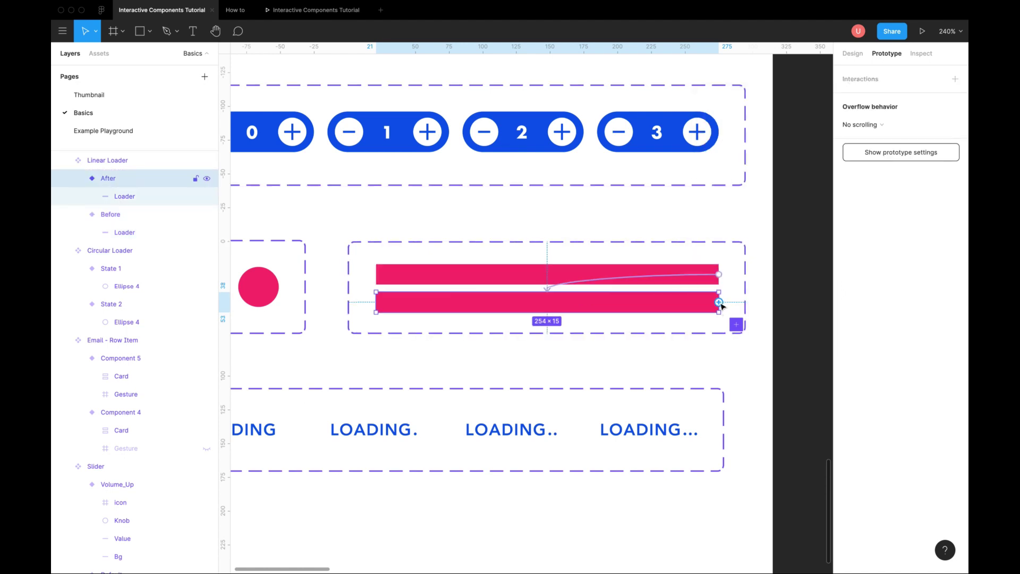
pyautogui.moveTo(720, 303); pyautogui.dragTo(547, 287)
pyautogui.click(736, 144)
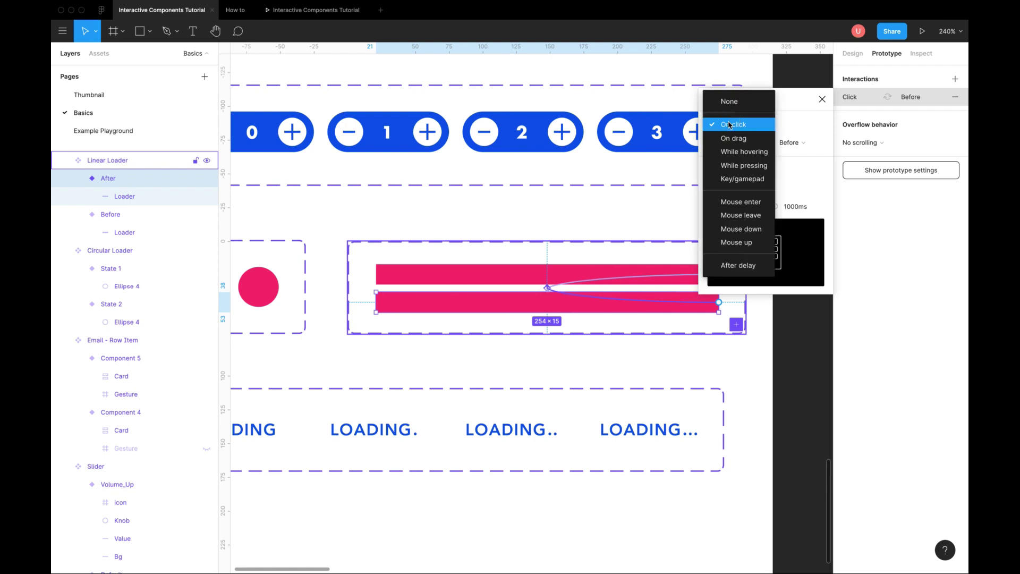
pyautogui.click(738, 265)
pyautogui.click(790, 126)
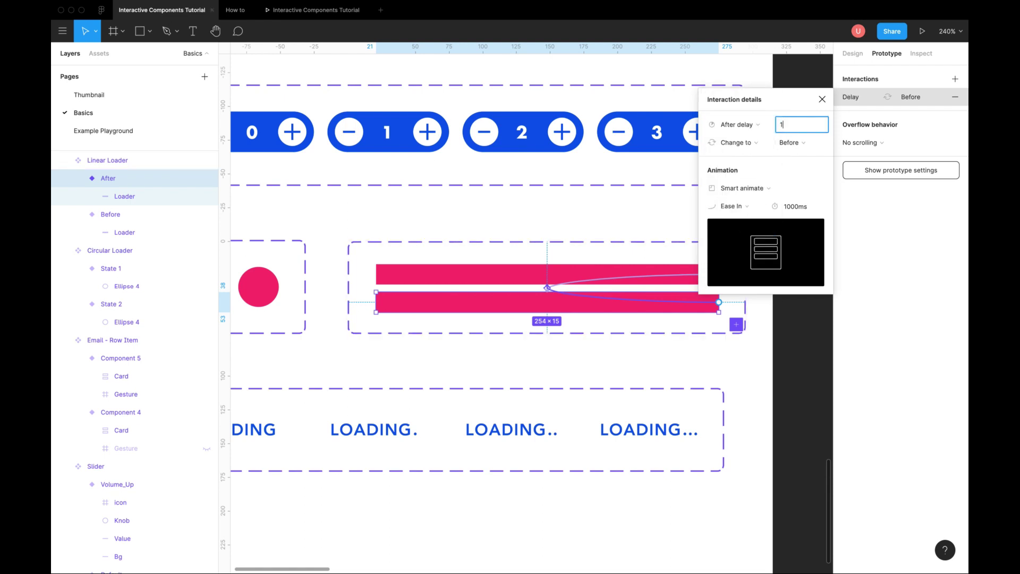
pyautogui.write('1')
pyautogui.press('Return')
pyautogui.click(740, 188)
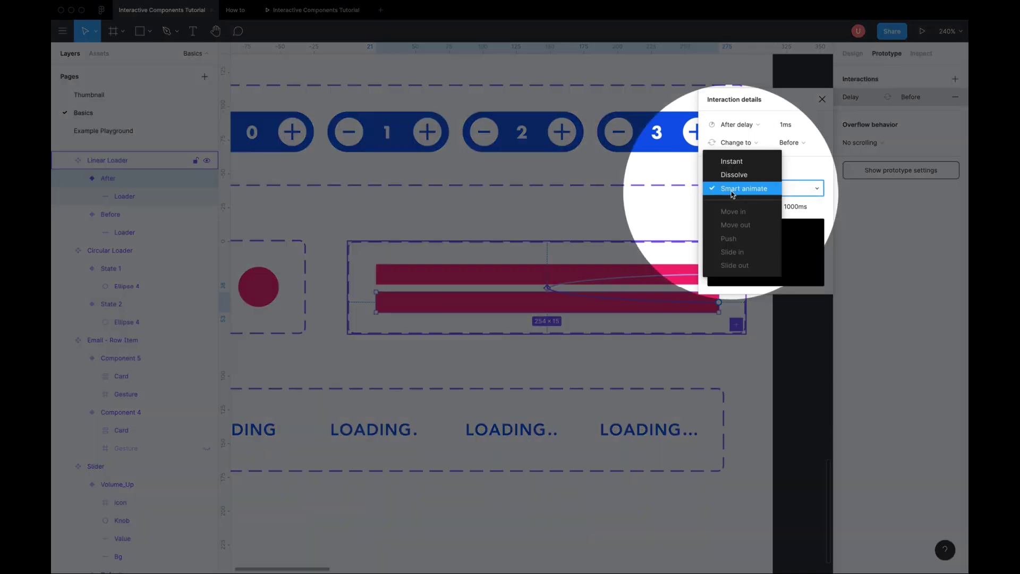
pyautogui.click(733, 168)
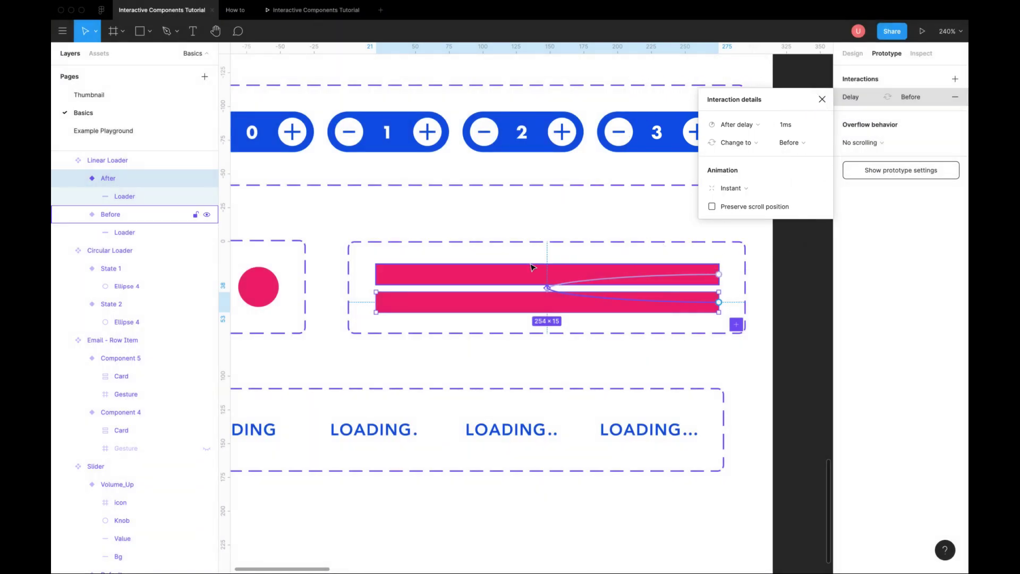
# - Place a Linear Loader on the INTERACTIONS screen, stretch it to 375 wide, and preview it
pyautogui.click(104, 131)
pyautogui.click(99, 53)
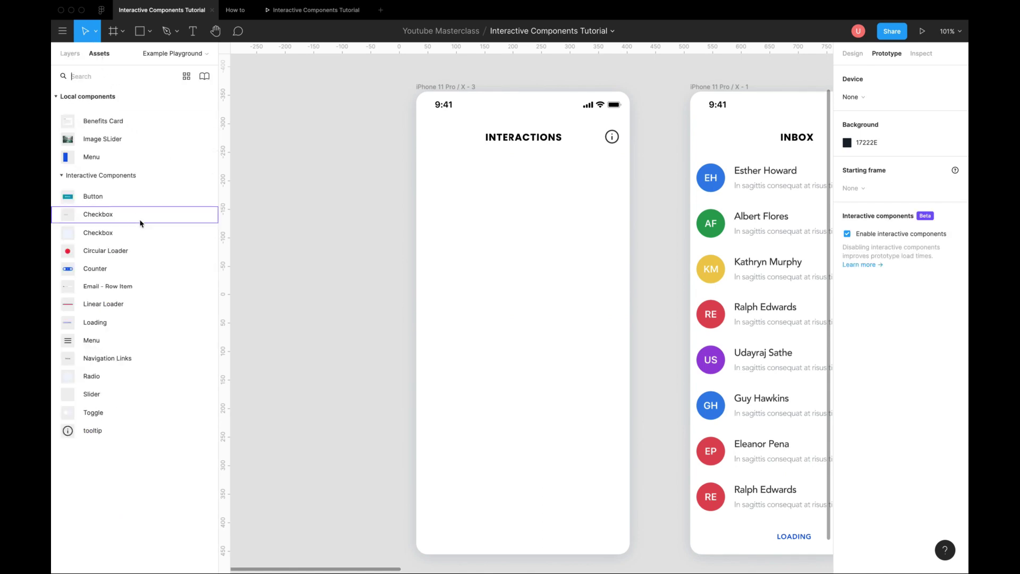
pyautogui.moveTo(329, 278); pyautogui.dragTo(478, 274)
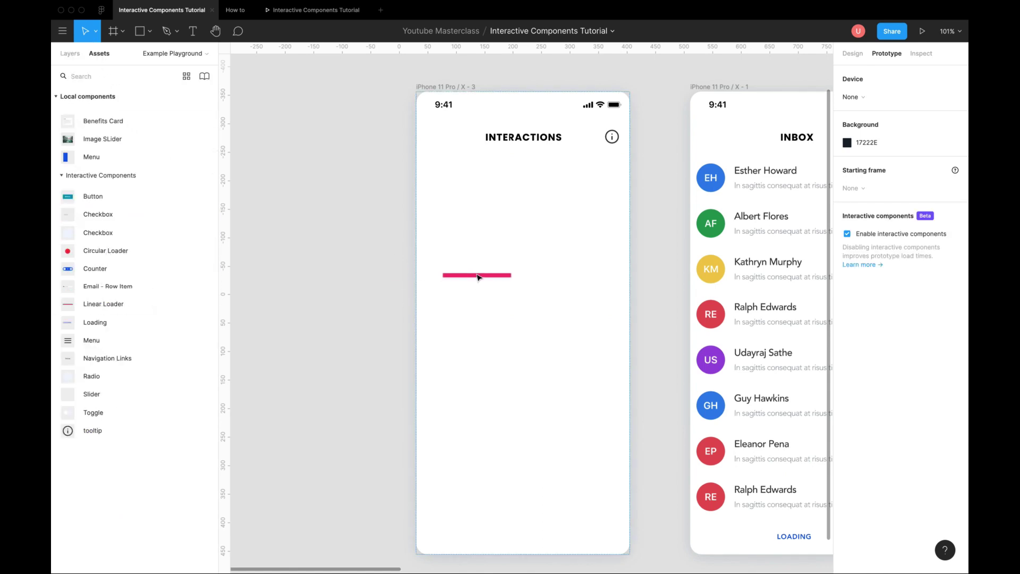
pyautogui.moveTo(550, 275)
pyautogui.mouseDown()
pyautogui.moveTo(519, 274)
pyautogui.moveTo(560, 274)
pyautogui.mouseUp()
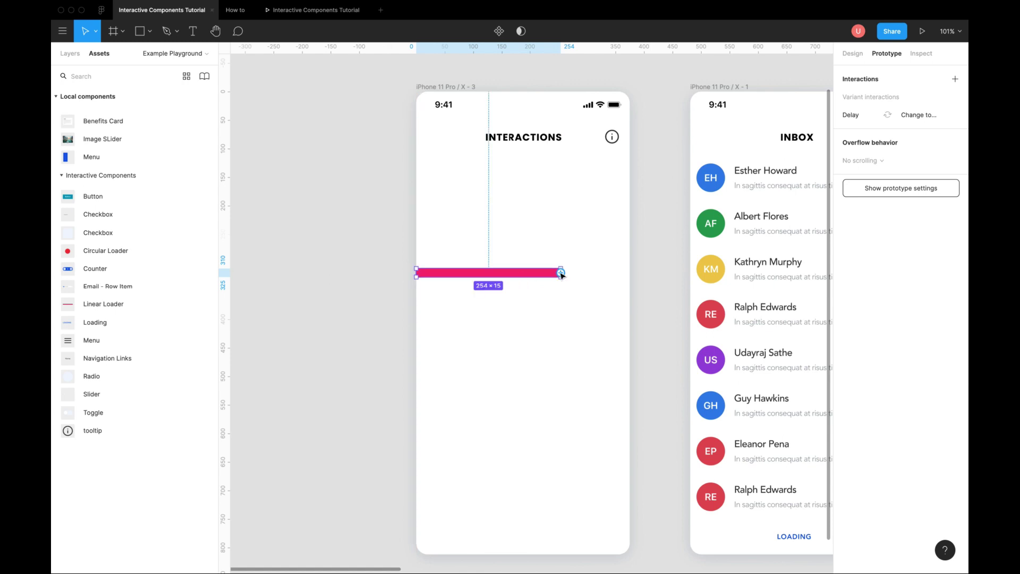
pyautogui.click(852, 53)
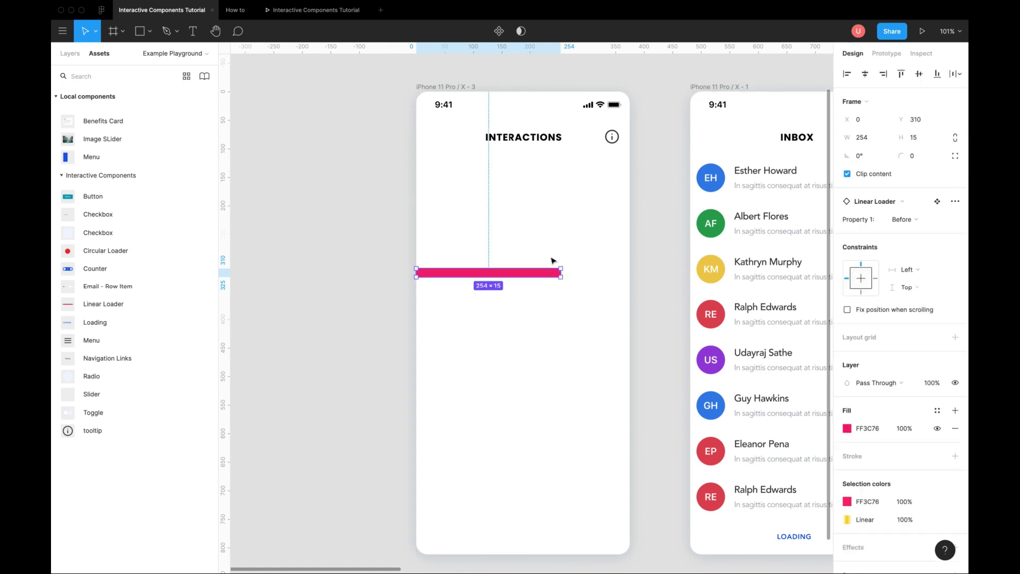
pyautogui.moveTo(563, 275); pyautogui.dragTo(631, 274)
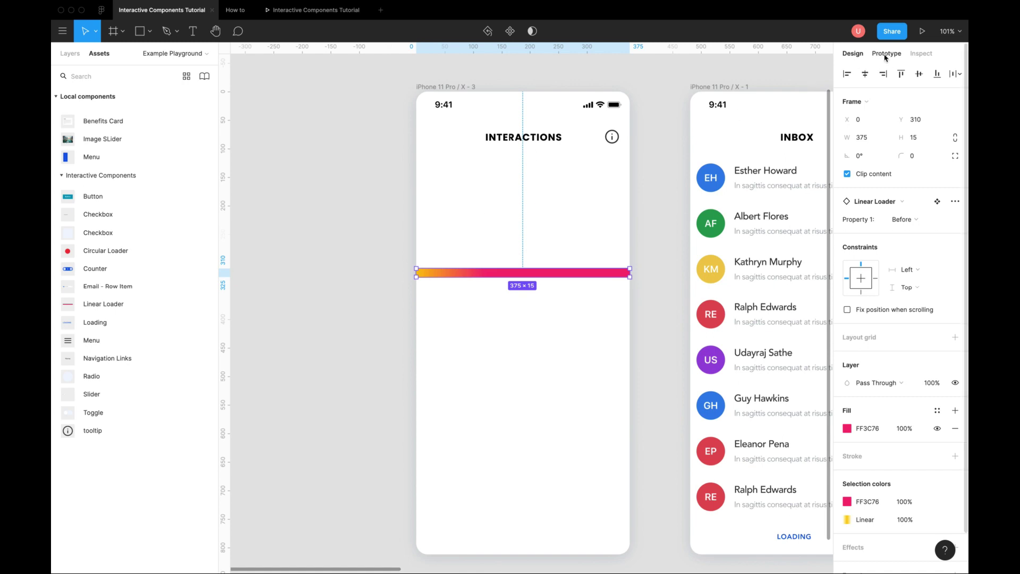
pyautogui.click(316, 9)
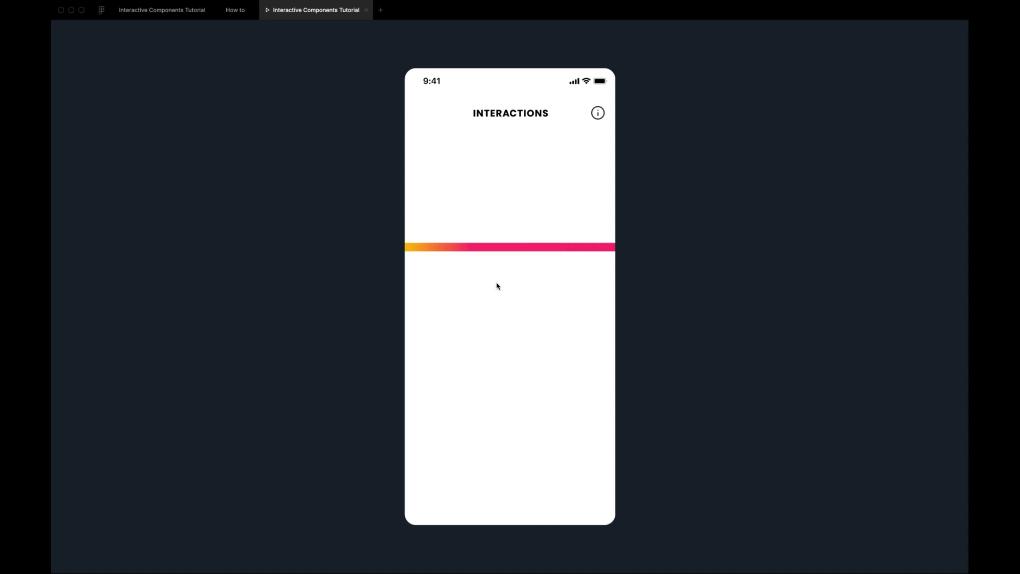
pyautogui.click(161, 9)
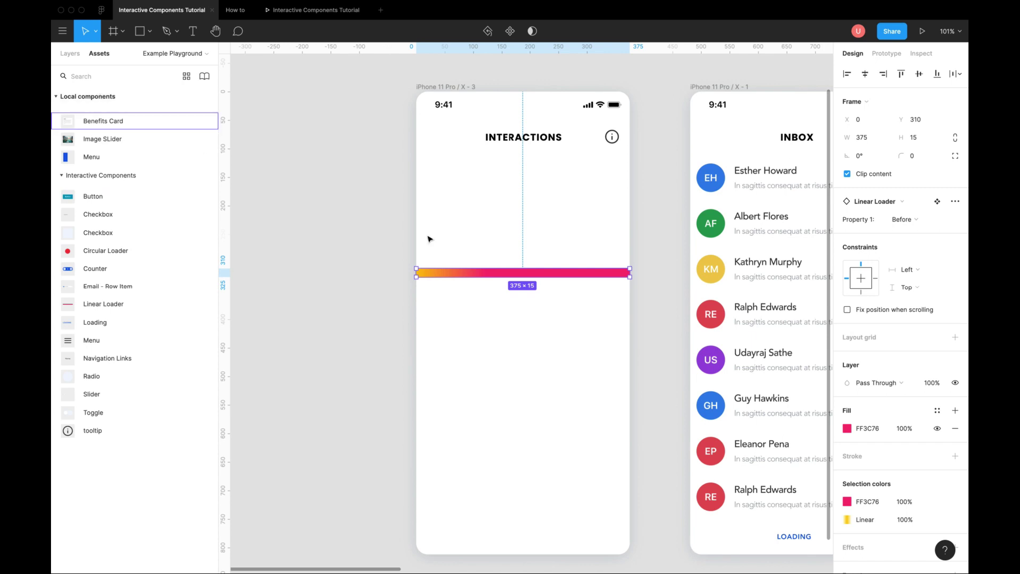
# - Give both Linear Loader variants a 375 width on the Basics page
pyautogui.click(71, 53)
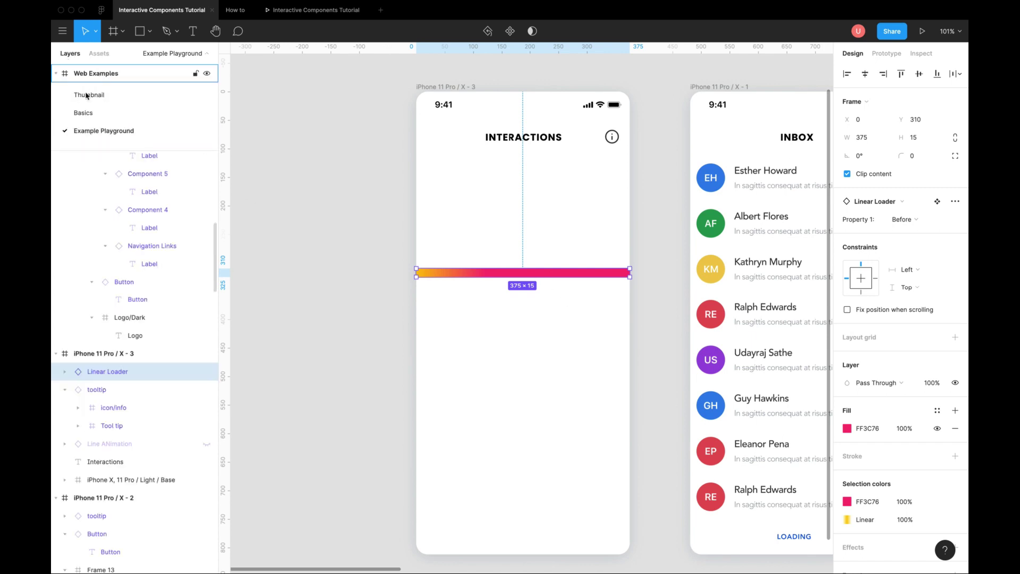
pyautogui.click(83, 113)
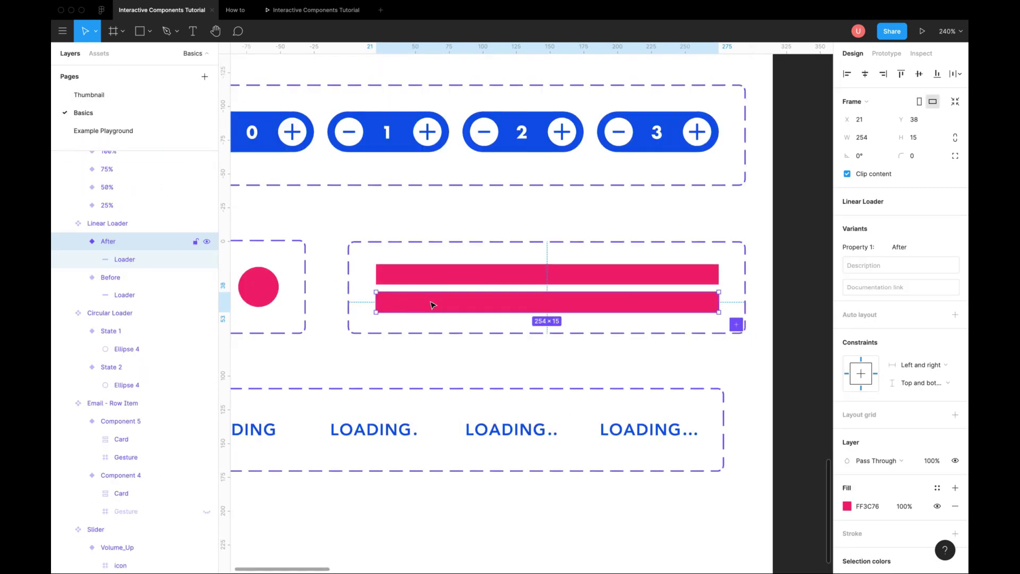
pyautogui.keyDown('shift'); pyautogui.click(124, 295); pyautogui.keyUp('shift')
pyautogui.click(861, 138)
pyautogui.write('375')
pyautogui.press('Return')
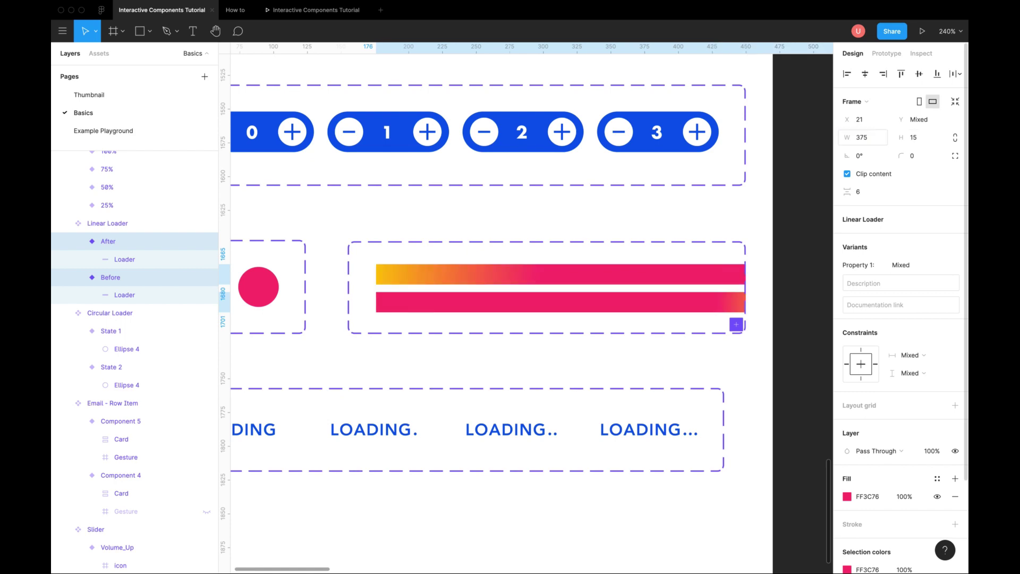
pyautogui.scroll(-5, 557, 287)
pyautogui.scroll(-3, 558, 287)
# - Move the Before state's gradient bar left, fully outside the frame
pyautogui.click(494, 330)
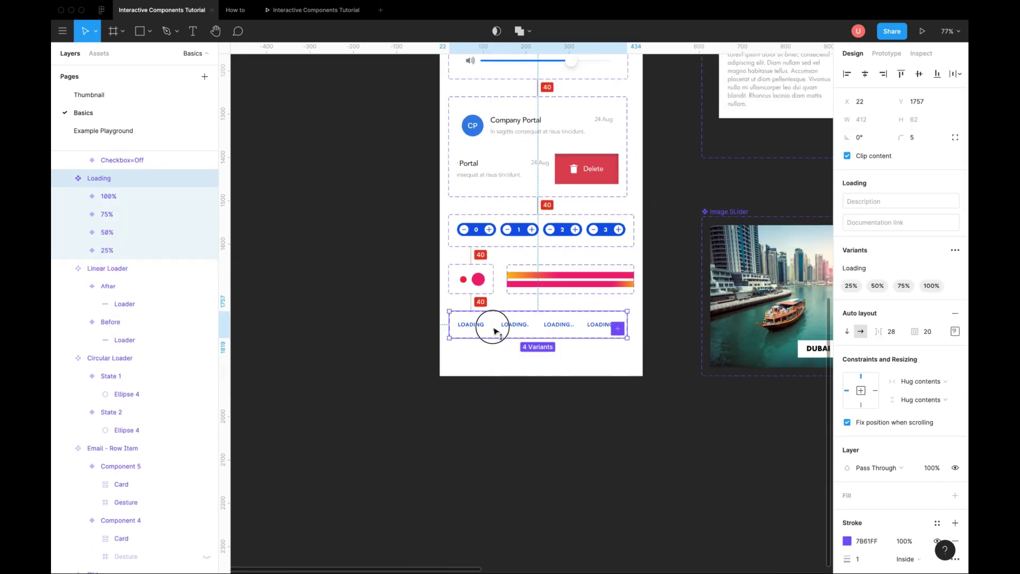
pyautogui.click(570, 279)
pyautogui.moveTo(570, 283)
pyautogui.mouseDown()
pyautogui.moveTo(562, 318)
pyautogui.moveTo(436, 317)
pyautogui.mouseUp()
pyautogui.scroll(3, 582, 311)
pyautogui.click(494, 320)
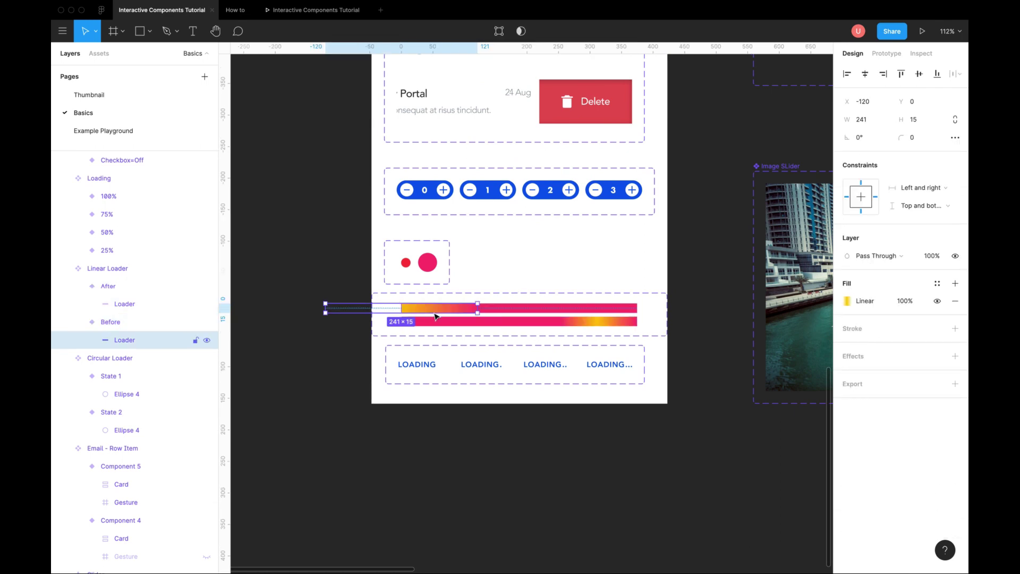
pyautogui.hotkey('shift', 'Left')
pyautogui.hotkey('shift', 'Left')
pyautogui.hotkey('shift', 'Left')
pyautogui.hotkey('shift', 'Left')
pyautogui.hotkey('shift', 'Left')
pyautogui.hotkey('shift', 'Left')
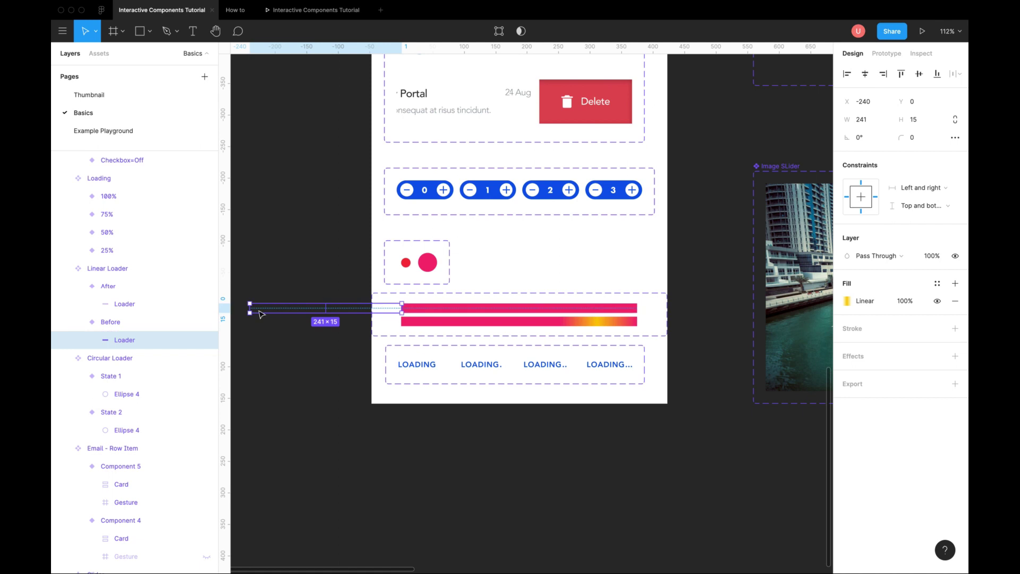
pyautogui.moveTo(248, 309); pyautogui.dragTo(338, 308)
# - Move the After gradient bar past the right edge and preview the sweep
pyautogui.click(604, 323)
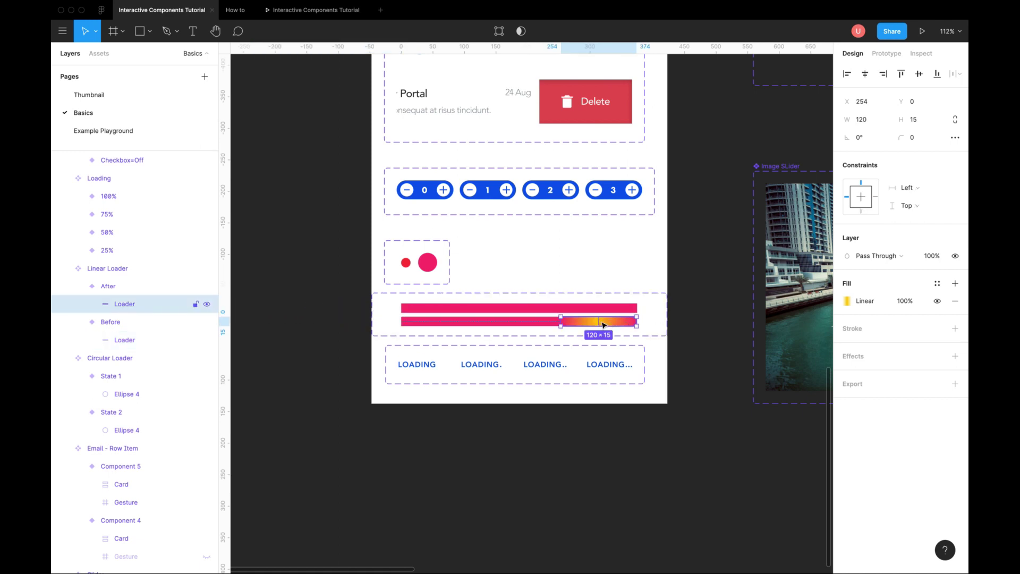
pyautogui.moveTo(618, 322); pyautogui.dragTo(686, 322)
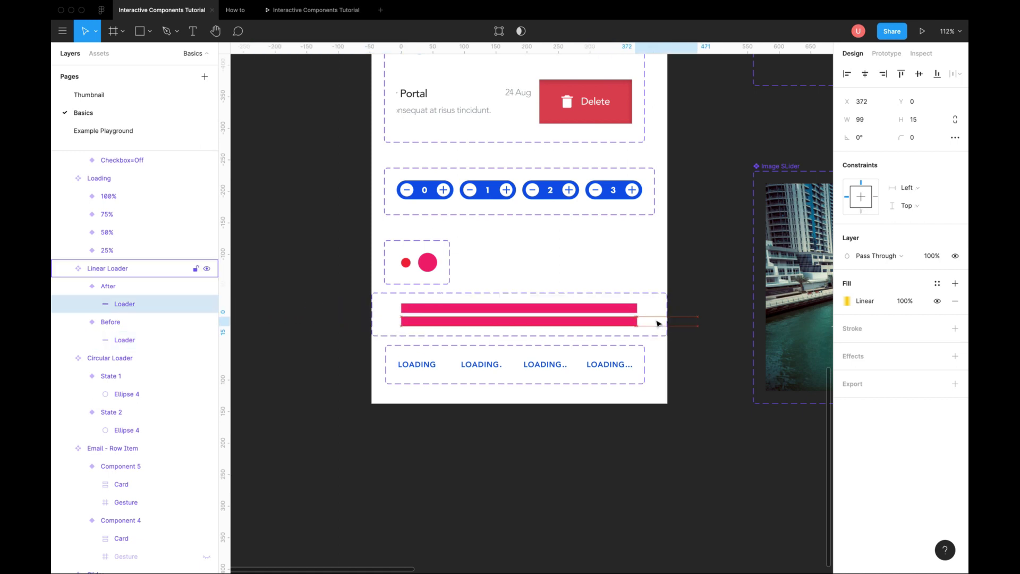
pyautogui.click(316, 10)
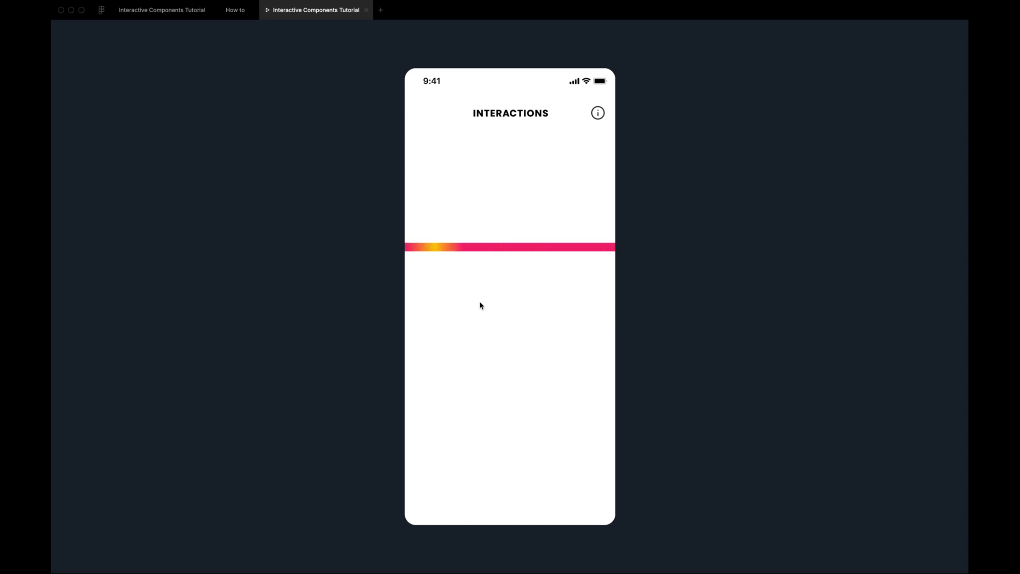
# - Reveal the three hidden dots after LOADING in the LOADING variants
pyautogui.click(162, 10)
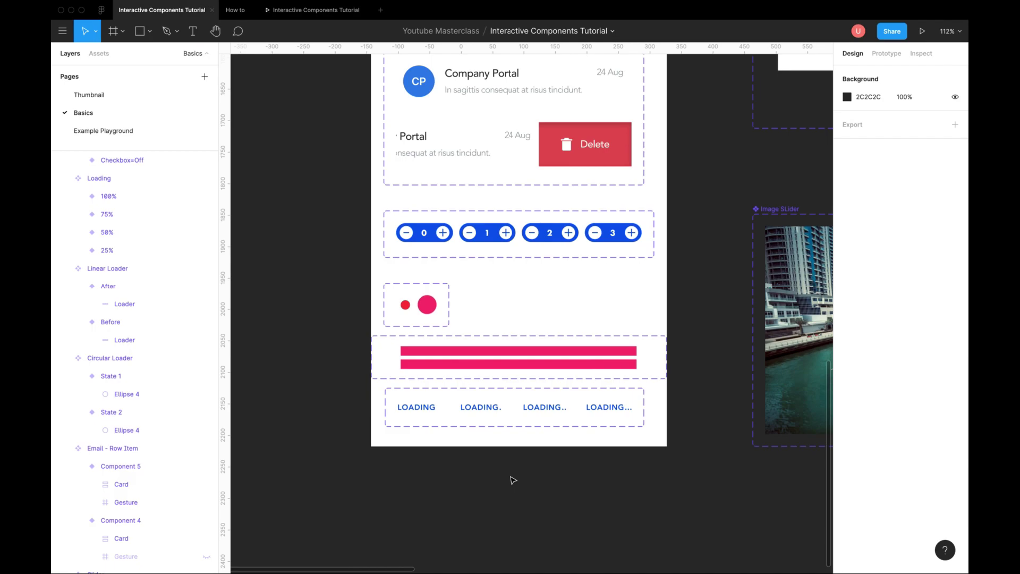
pyautogui.click(479, 408)
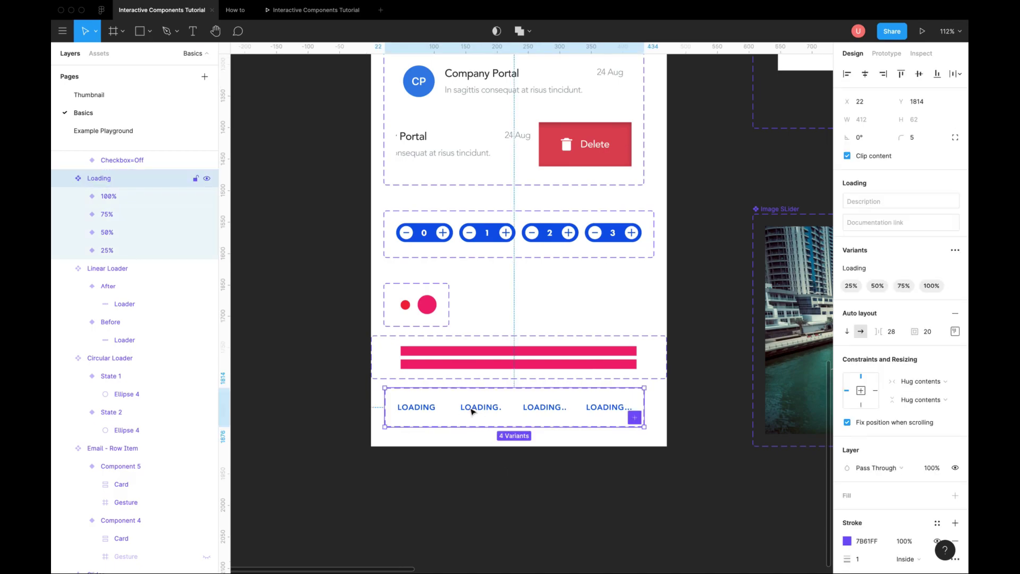
pyautogui.scroll(5, 418, 407)
pyautogui.doubleClick(416, 408)
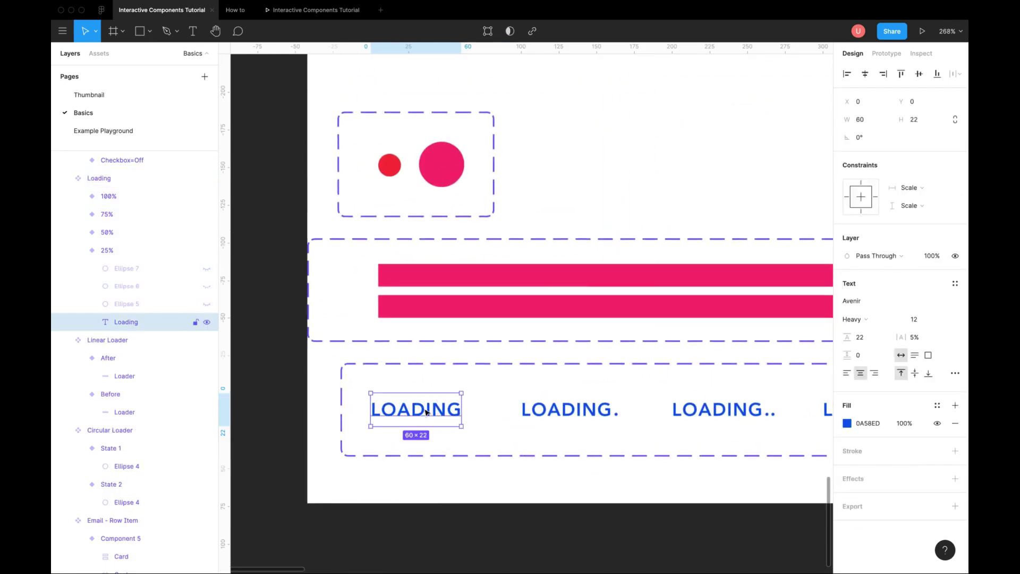
pyautogui.click(208, 268)
pyautogui.click(207, 286)
pyautogui.click(208, 303)
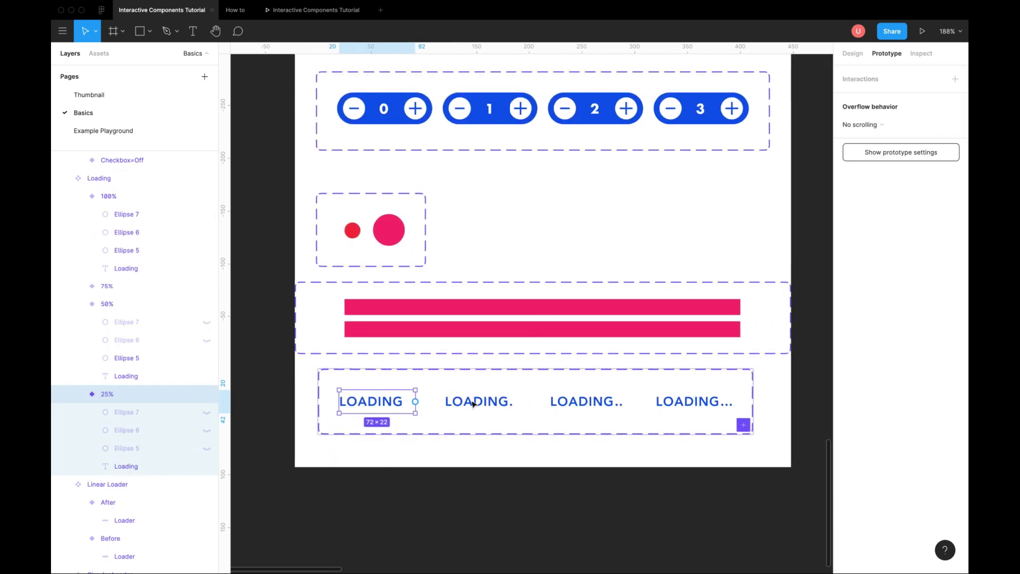
# - Make the 25% variant advance after a delay with an Ease In smart animate
pyautogui.click(732, 125)
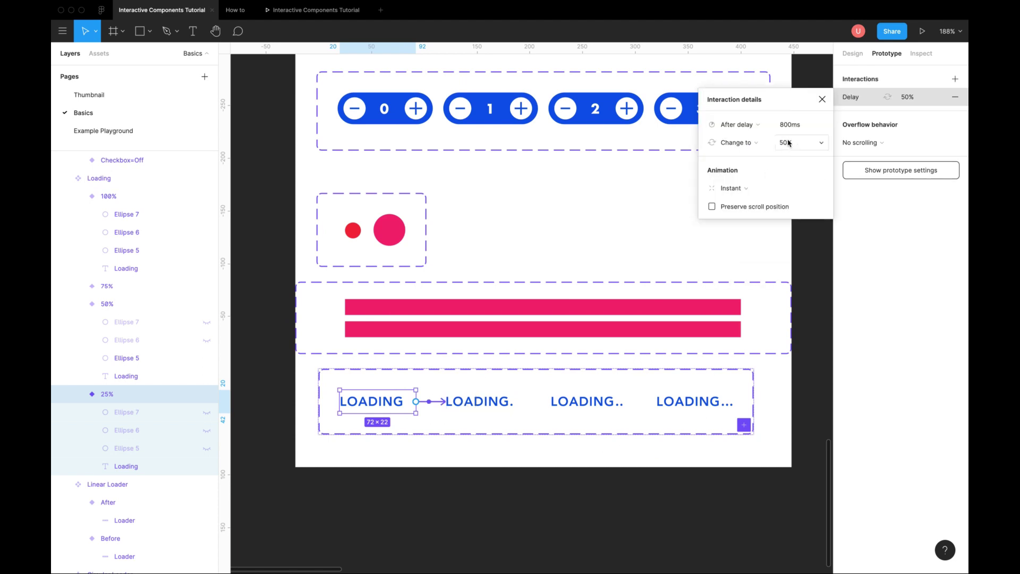
pyautogui.click(797, 125)
pyautogui.write('150')
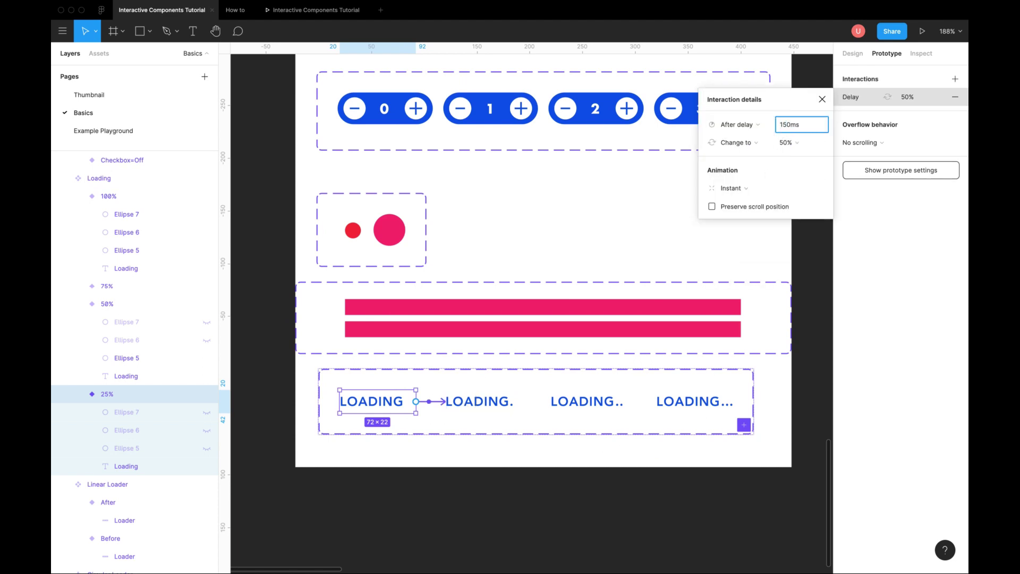
pyautogui.click(733, 188)
pyautogui.click(794, 206)
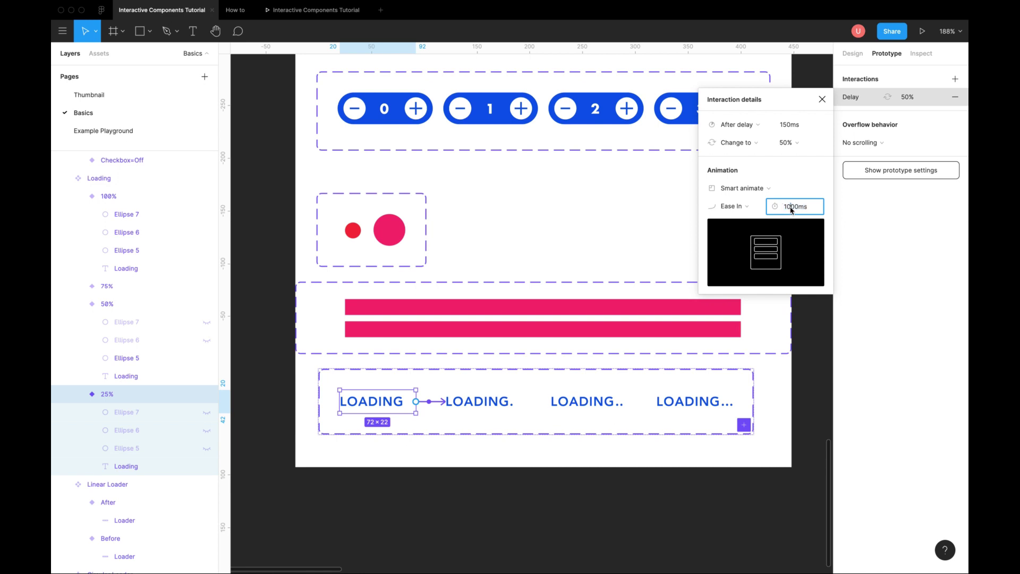
# - Chain delayed advances: LOADING. to 75%, LOADING.. to 100%, LOADING... back to 25%
pyautogui.click(478, 401)
pyautogui.click(733, 124)
pyautogui.click(798, 124)
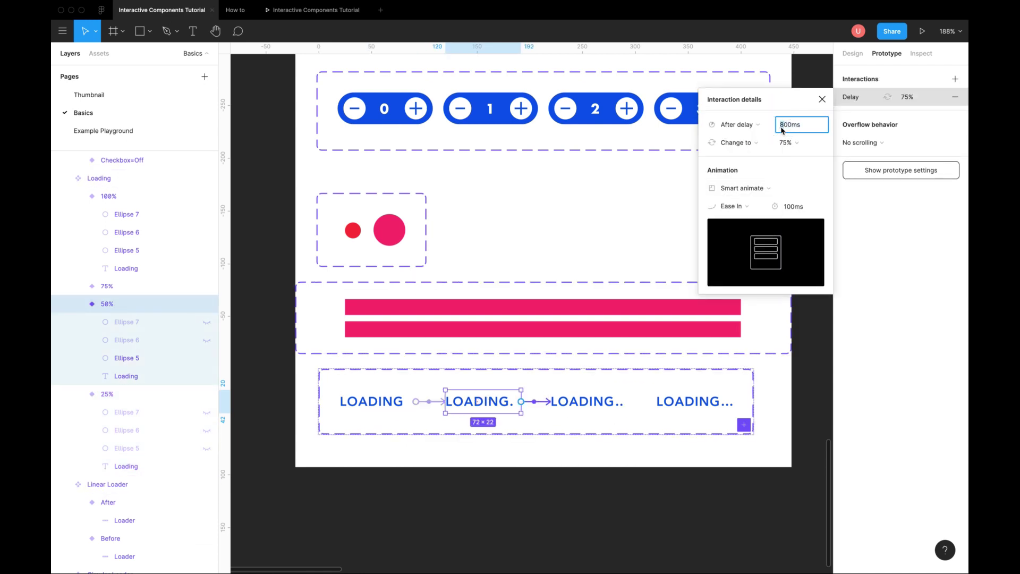
pyautogui.click(586, 401)
pyautogui.click(732, 125)
pyautogui.click(797, 124)
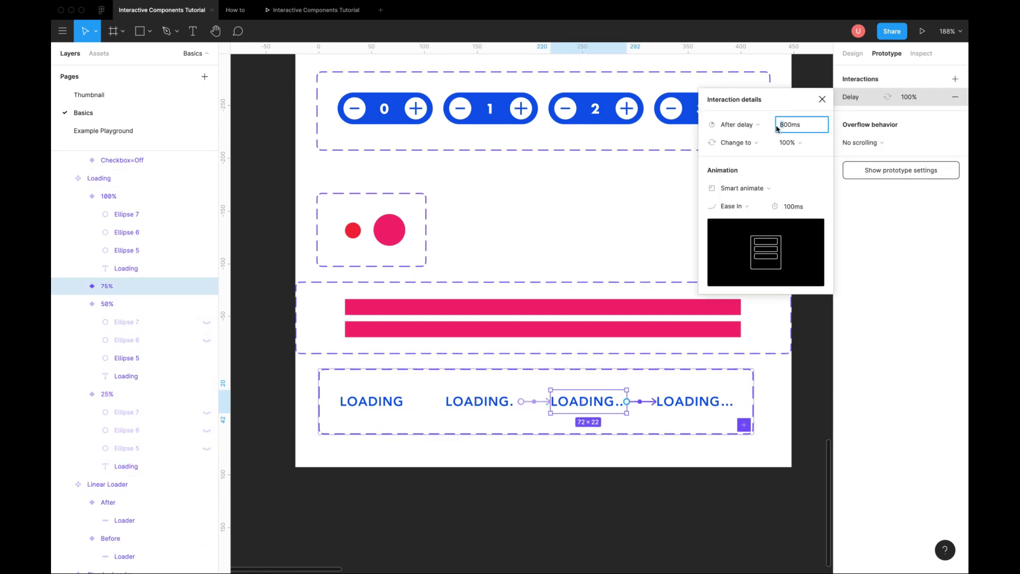
pyautogui.write('500')
pyautogui.click(693, 401)
pyautogui.click(732, 124)
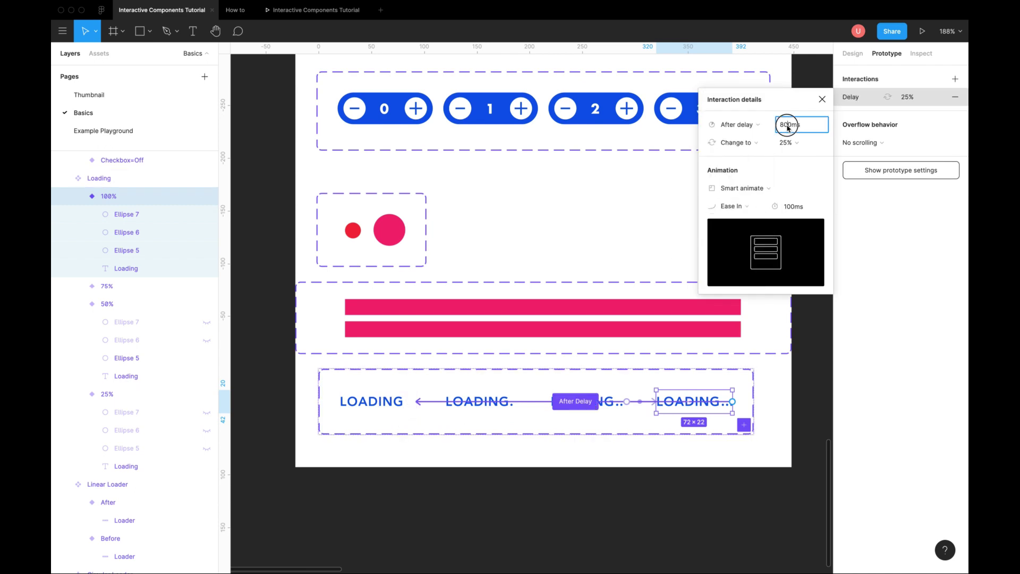
pyautogui.click(797, 125)
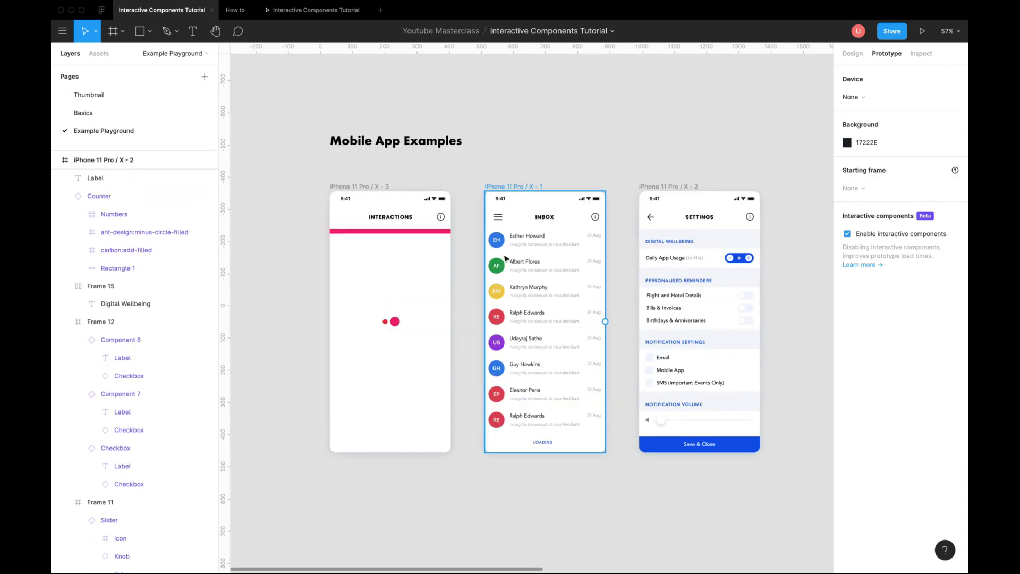
# - Create a 1440×900 MacBook Pro frame and move the three phone mockups into it
pyautogui.press('f')
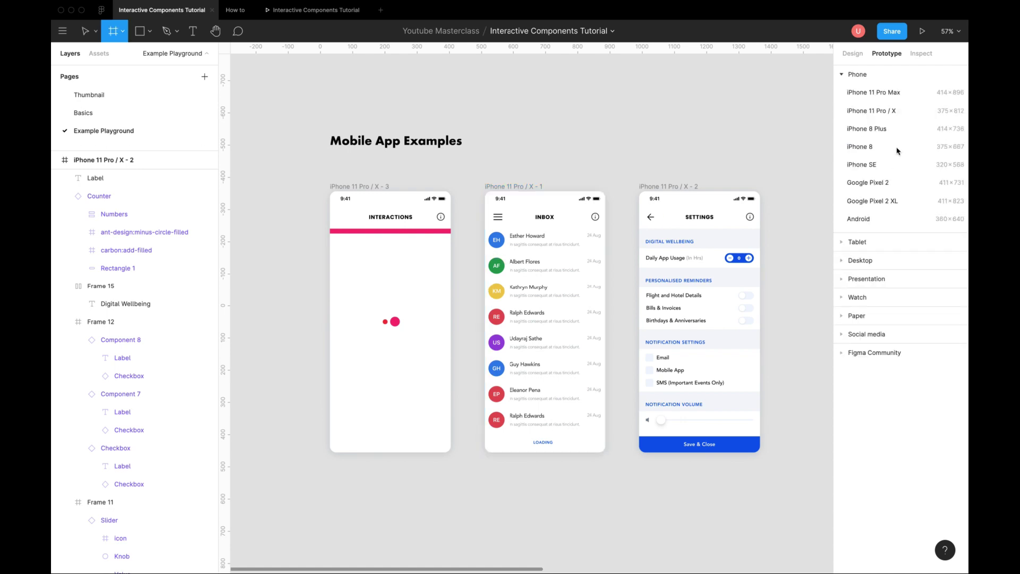
pyautogui.click(860, 260)
pyautogui.click(866, 166)
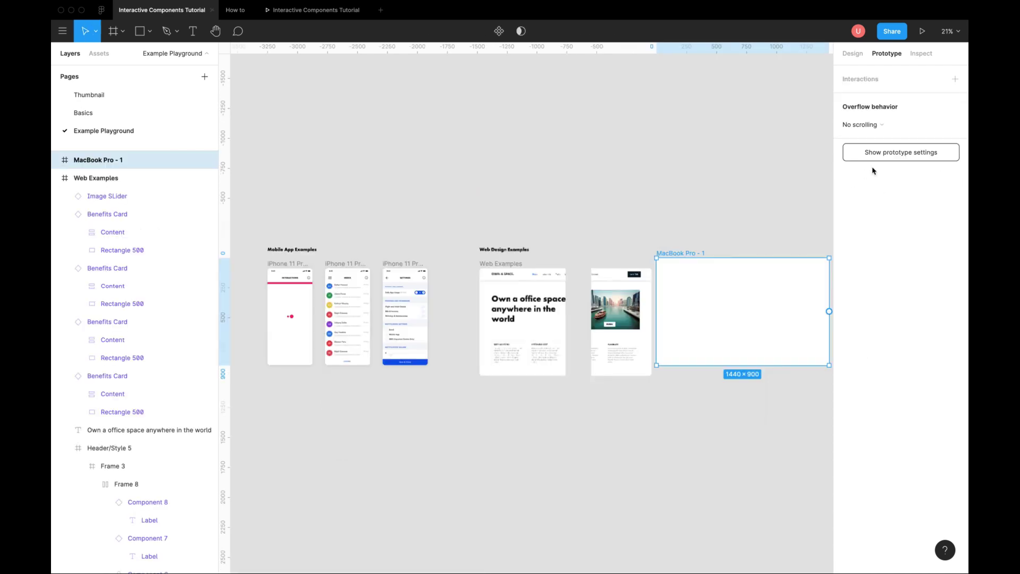
pyautogui.moveTo(671, 257)
pyautogui.mouseDown()
pyautogui.moveTo(324, 259)
pyautogui.moveTo(351, 81)
pyautogui.mouseUp()
pyautogui.scroll(3, 439, 319)
pyautogui.moveTo(319, 275); pyautogui.dragTo(511, 399)
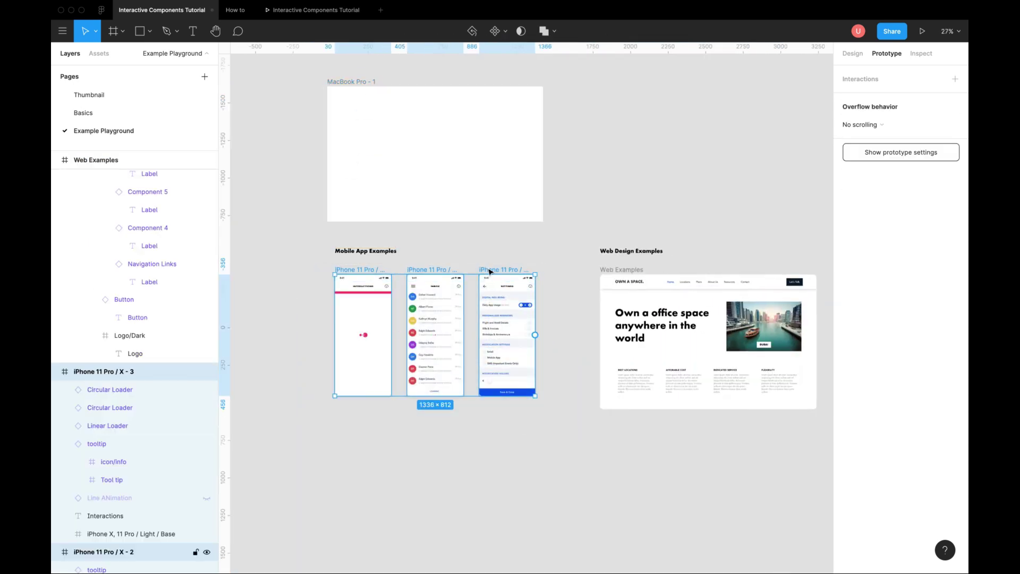
pyautogui.moveTo(494, 351); pyautogui.dragTo(479, 92)
# - Fill the desktop frame with dark navy 21304E and preview it as a prototype
pyautogui.doubleClick(355, 246)
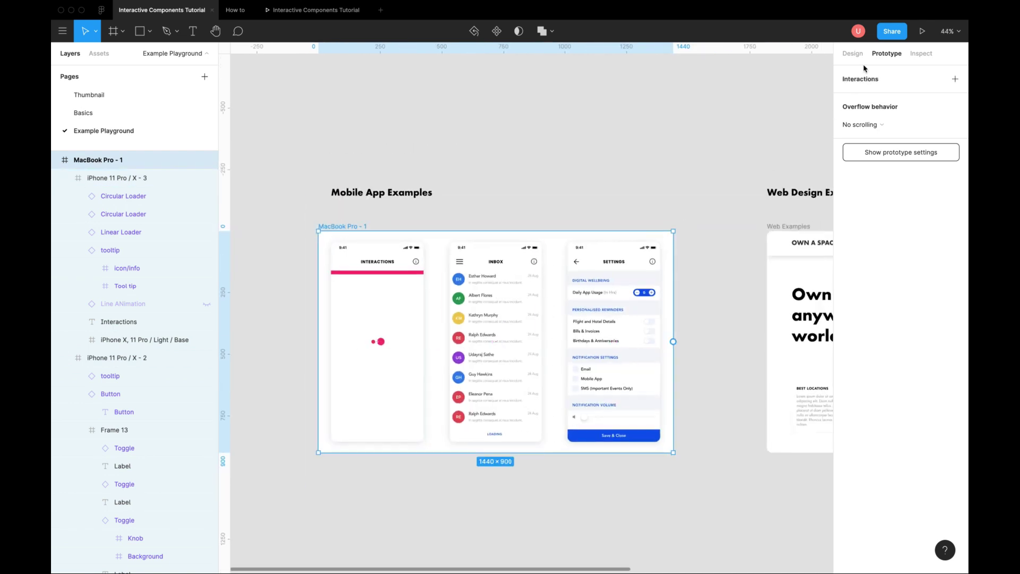
pyautogui.click(852, 53)
pyautogui.click(847, 337)
pyautogui.click(737, 542)
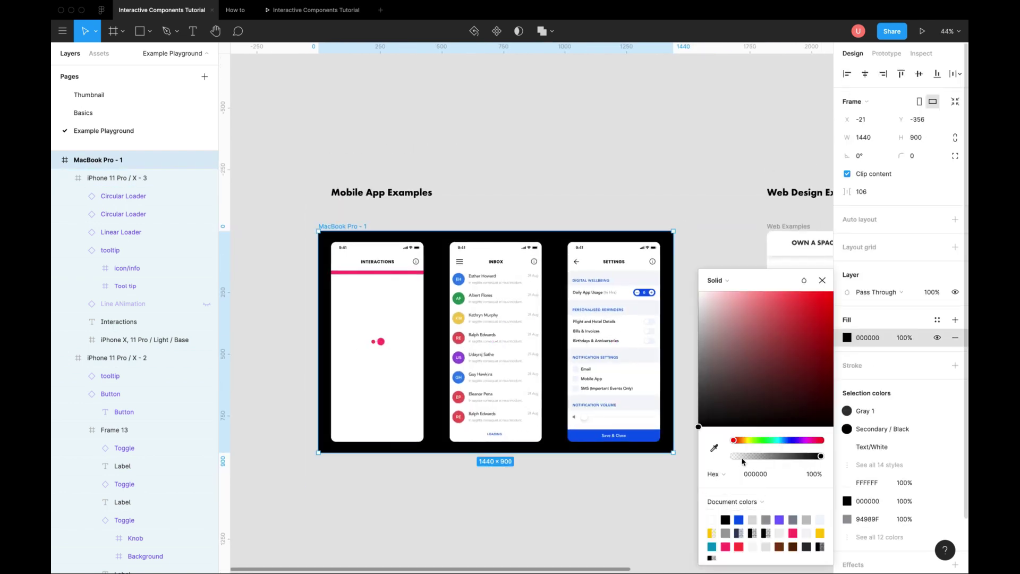
pyautogui.press('Escape')
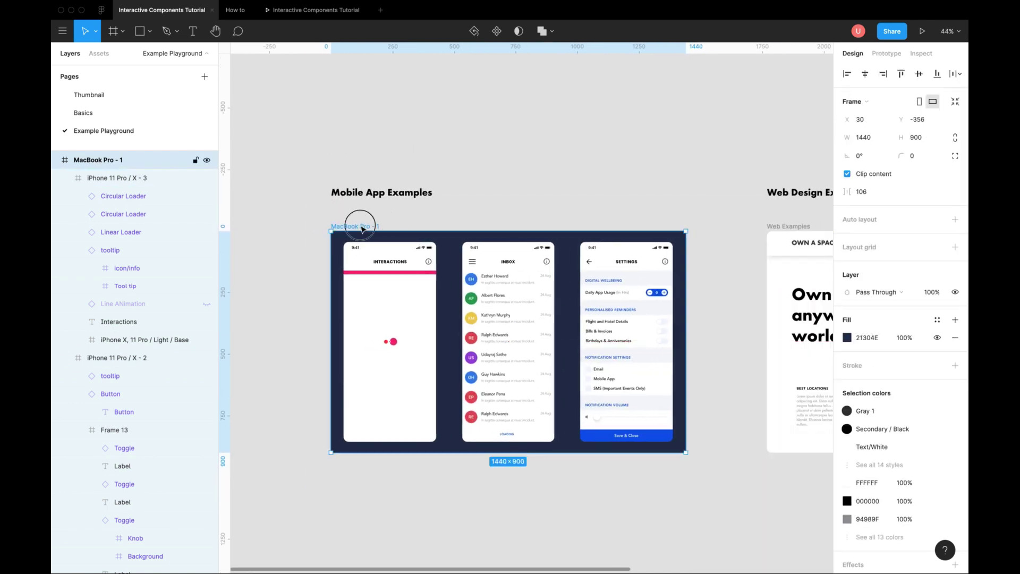
pyautogui.click(921, 31)
# - Toggle the inbox navigation menu and swipe three emails to reveal Delete
pyautogui.click(427, 113)
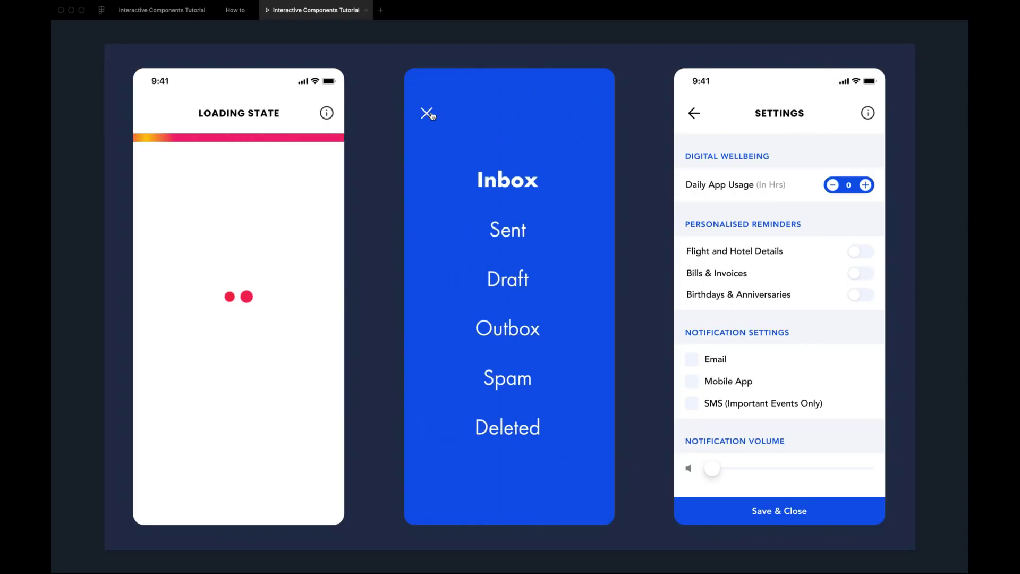
pyautogui.click(428, 114)
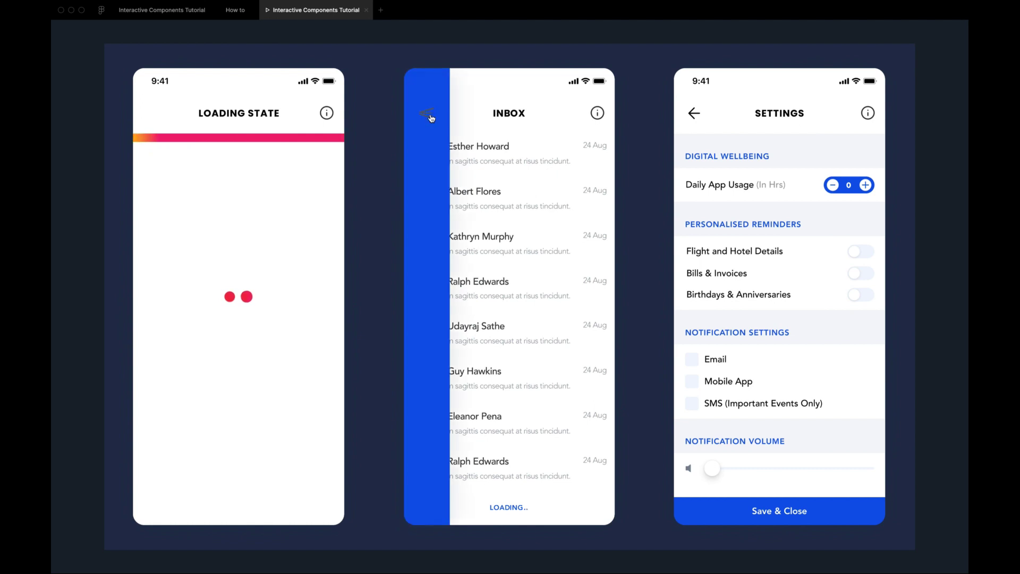
pyautogui.click(428, 114)
pyautogui.moveTo(490, 159)
pyautogui.mouseDown()
pyautogui.moveTo(418, 155)
pyautogui.moveTo(530, 156)
pyautogui.mouseUp()
pyautogui.moveTo(541, 205)
pyautogui.mouseDown()
pyautogui.moveTo(430, 205)
pyautogui.moveTo(526, 205)
pyautogui.mouseUp()
pyautogui.moveTo(524, 335)
pyautogui.mouseDown()
pyautogui.moveTo(426, 333)
pyautogui.moveTo(533, 333)
pyautogui.mouseUp()
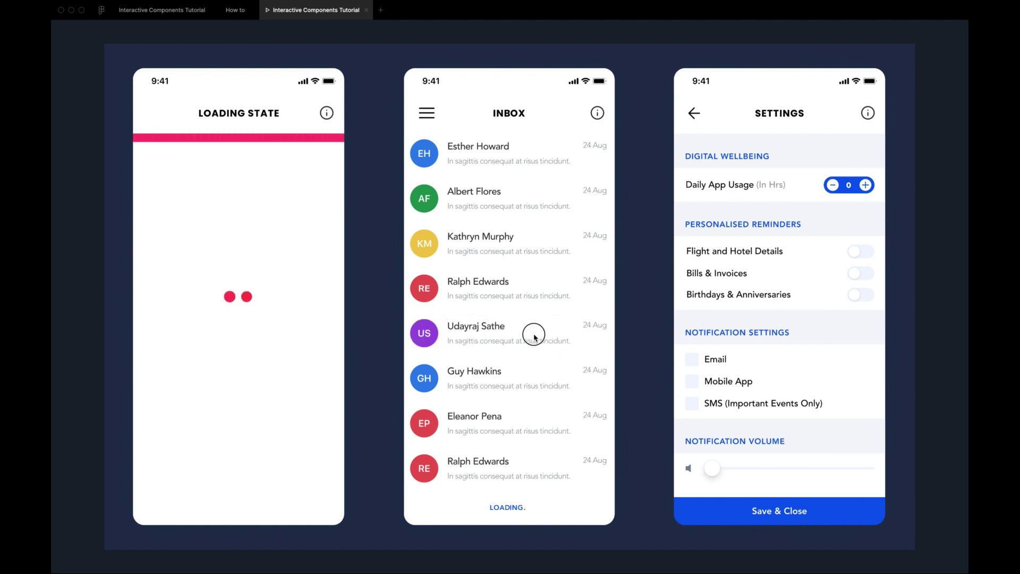
# - Adjust the daily app usage count and switch on the reminder toggles
pyautogui.click(865, 185)
pyautogui.click(866, 185)
pyautogui.click(832, 185)
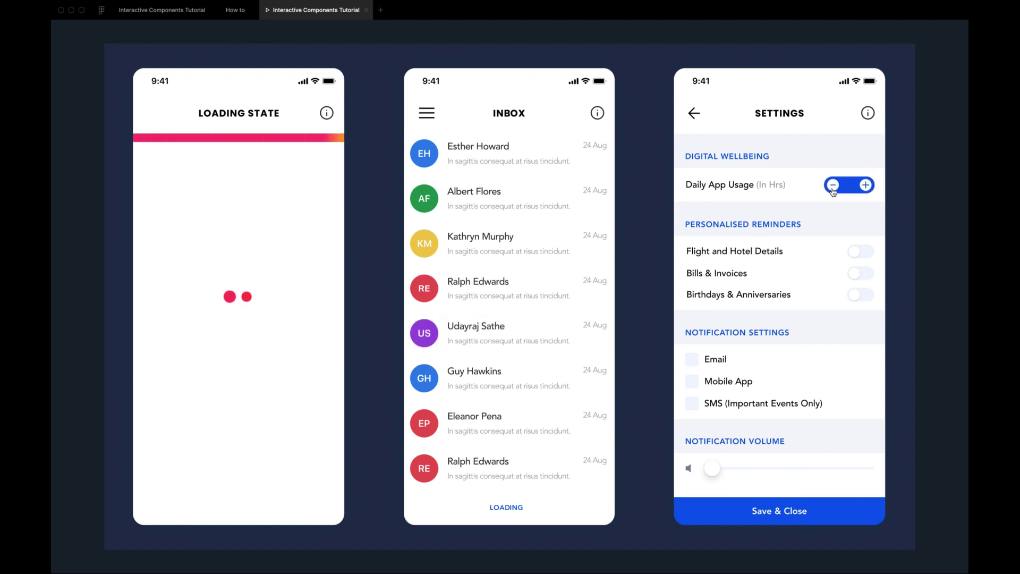
pyautogui.click(857, 252)
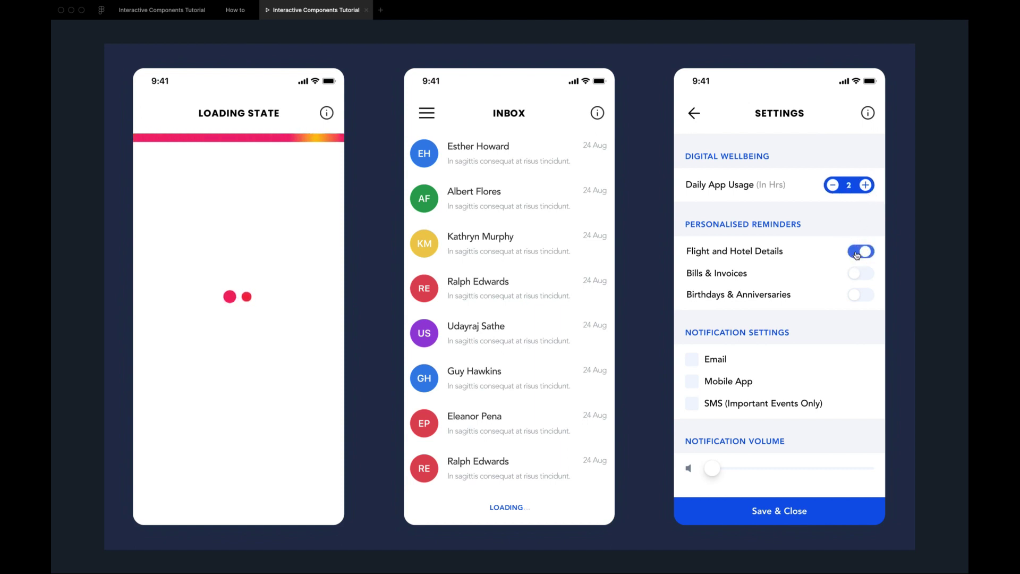
pyautogui.click(858, 273)
pyautogui.click(858, 295)
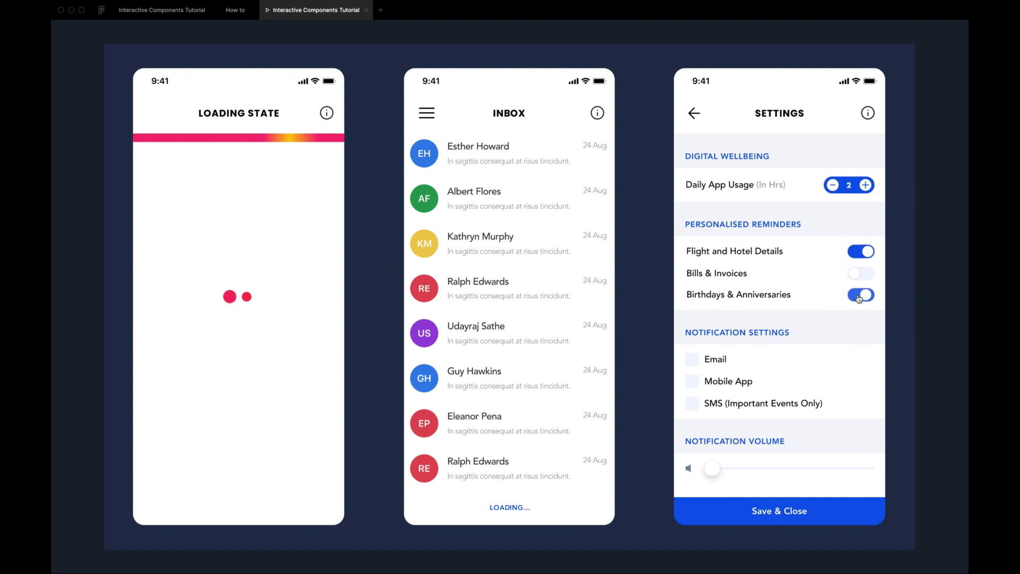
# - Tick email, mobile app and SMS notifications, raise volume, swipe a message, then return to the editor
pyautogui.click(691, 359)
pyautogui.click(691, 381)
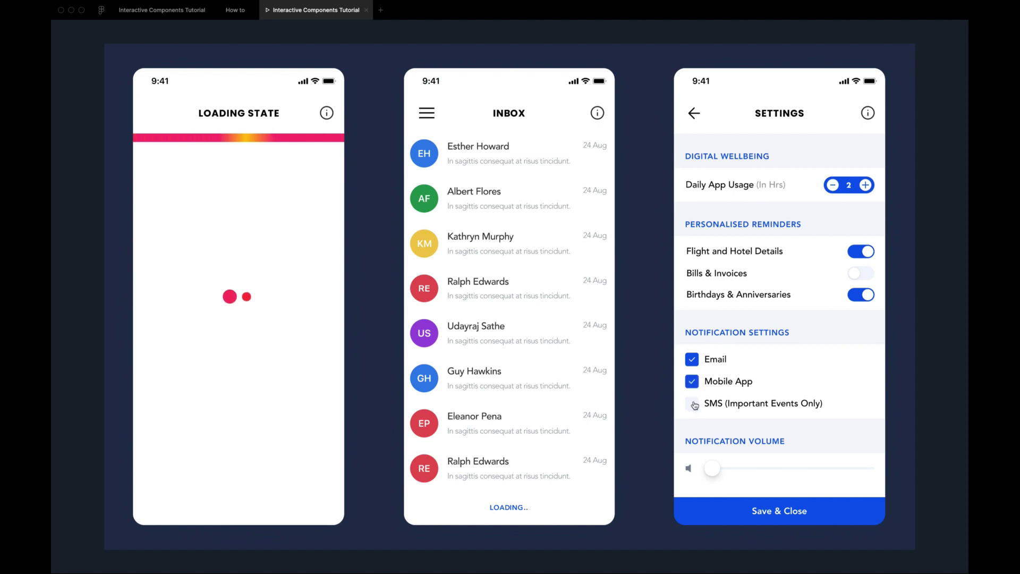
pyautogui.click(692, 403)
pyautogui.moveTo(711, 468)
pyautogui.mouseDown()
pyautogui.moveTo(833, 469)
pyautogui.moveTo(724, 470)
pyautogui.moveTo(820, 468)
pyautogui.mouseUp()
pyautogui.moveTo(561, 333); pyautogui.dragTo(454, 332)
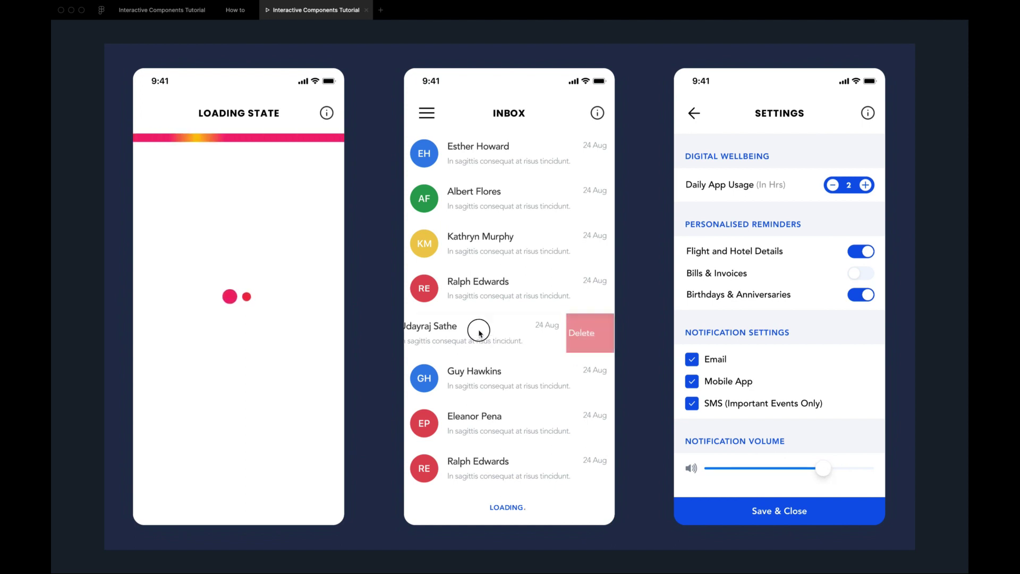
pyautogui.hotkey('ctrl', 'Tab')
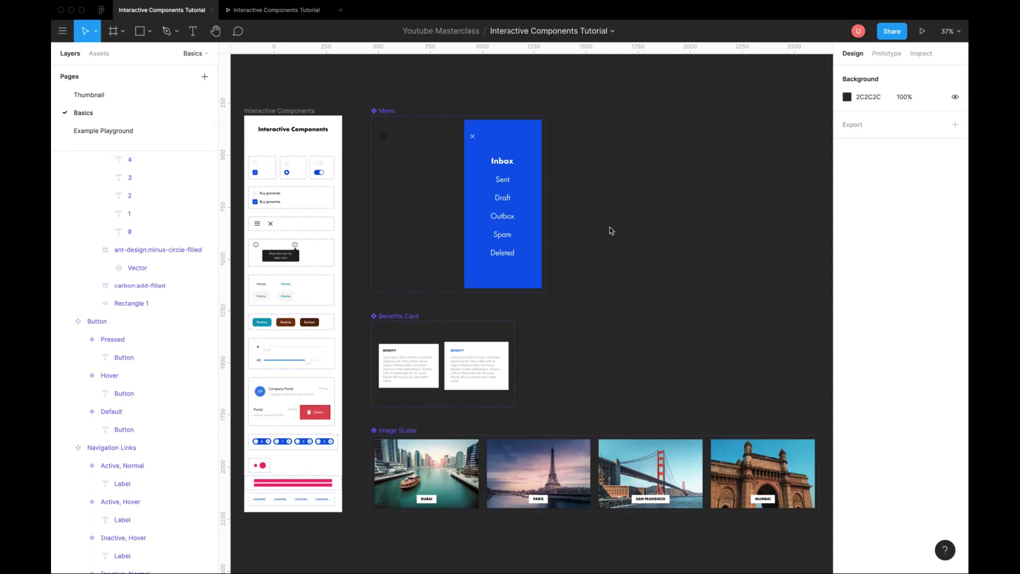
# - Connect the Inactive Normal Home link to Inactive Hover with a While hovering trigger
pyautogui.click(260, 296)
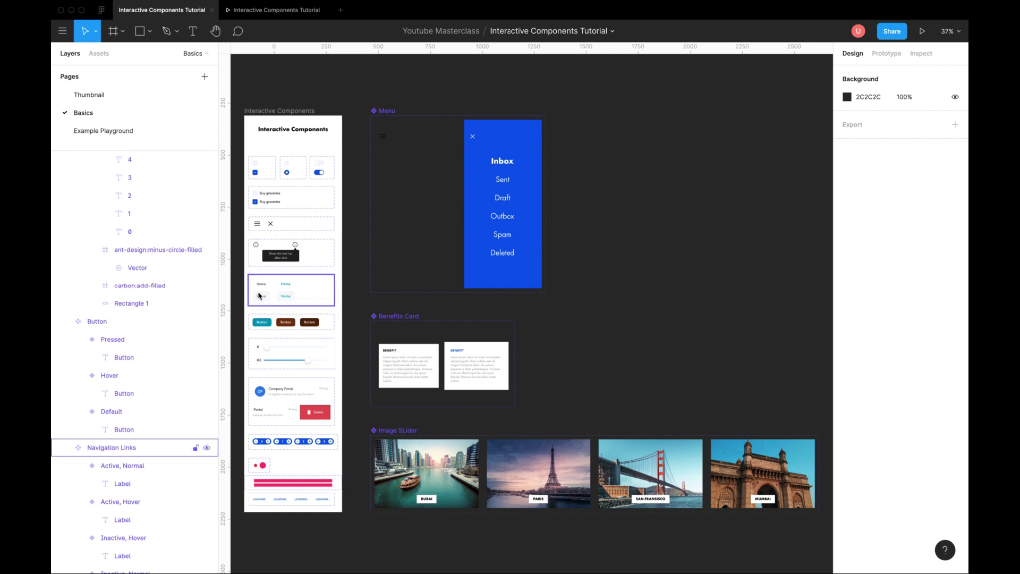
pyautogui.scroll(5, 260, 296)
pyautogui.hscroll(-2, 253, 292)
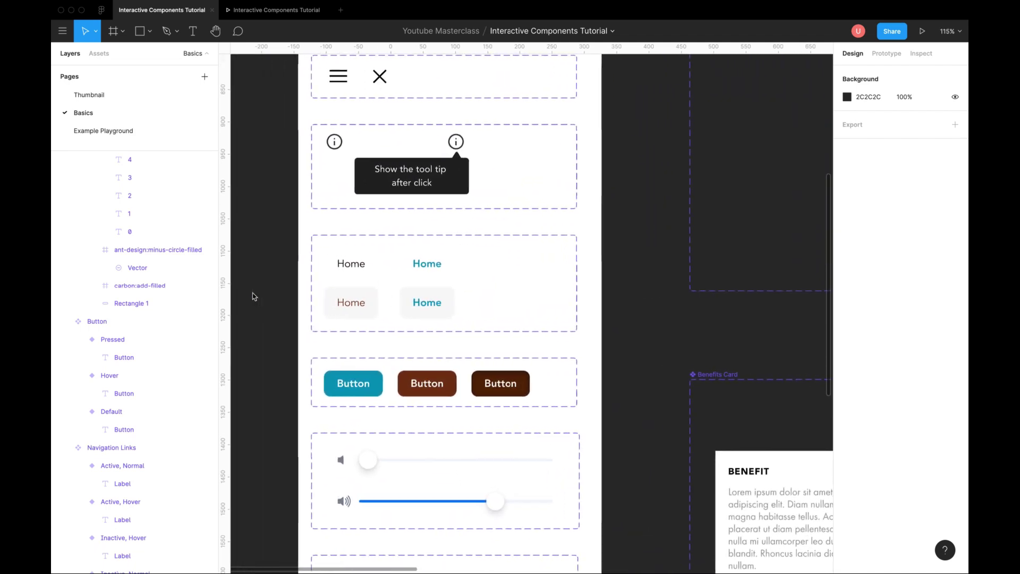
pyautogui.scroll(3, 252, 292)
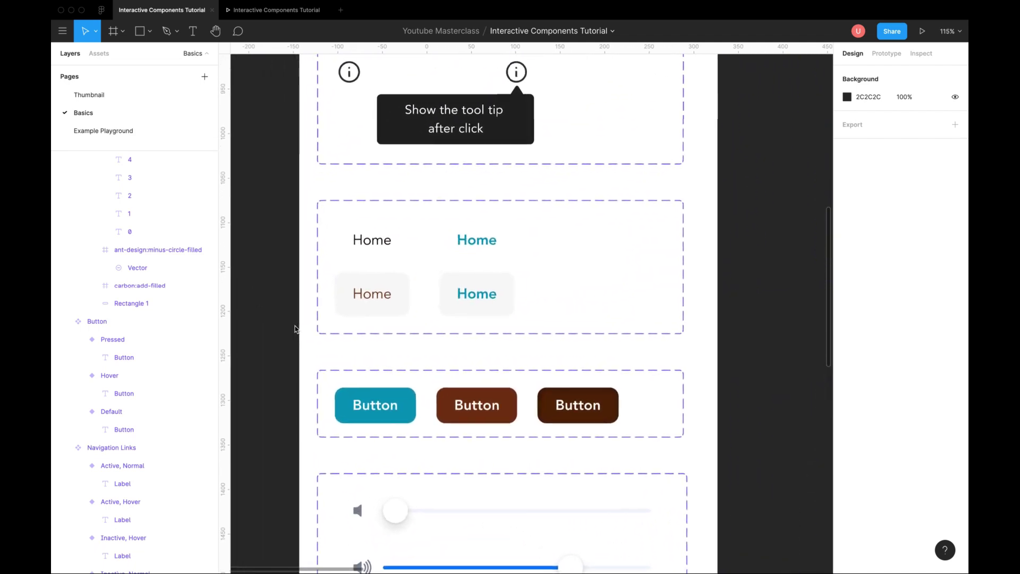
pyautogui.click(376, 253)
pyautogui.scroll(1, 375, 254)
pyautogui.click(887, 52)
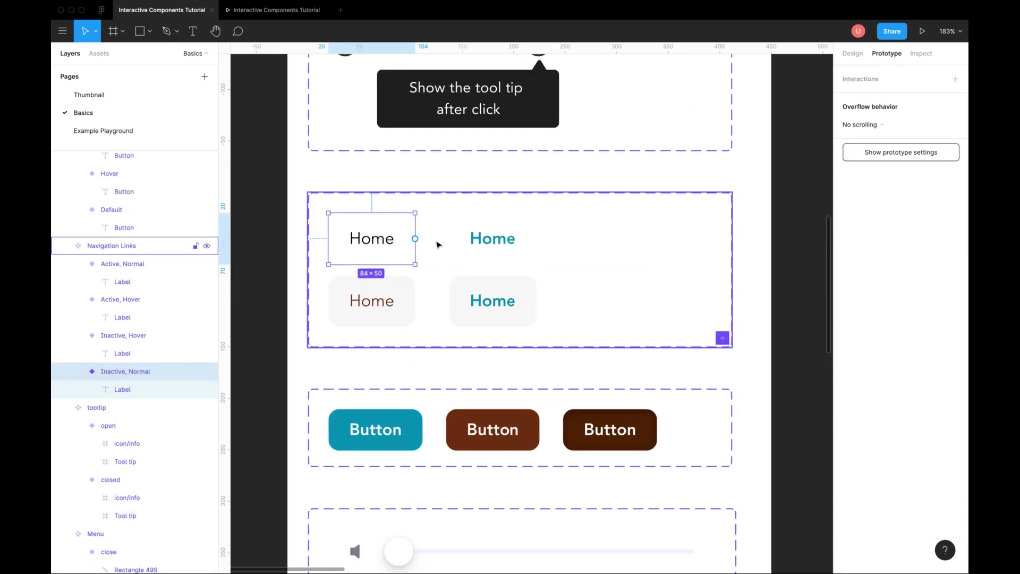
pyautogui.moveTo(416, 239); pyautogui.dragTo(382, 301)
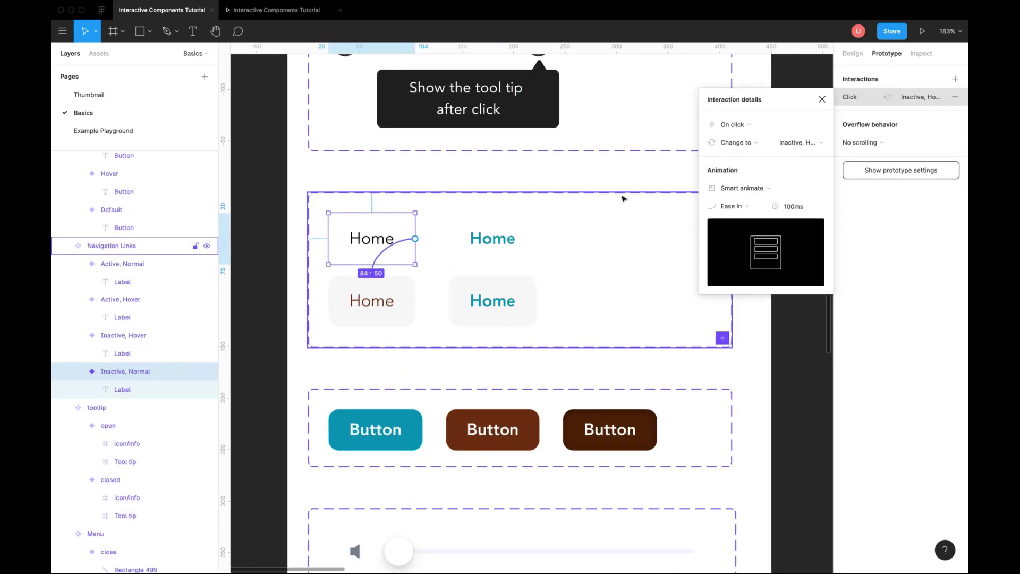
pyautogui.click(742, 124)
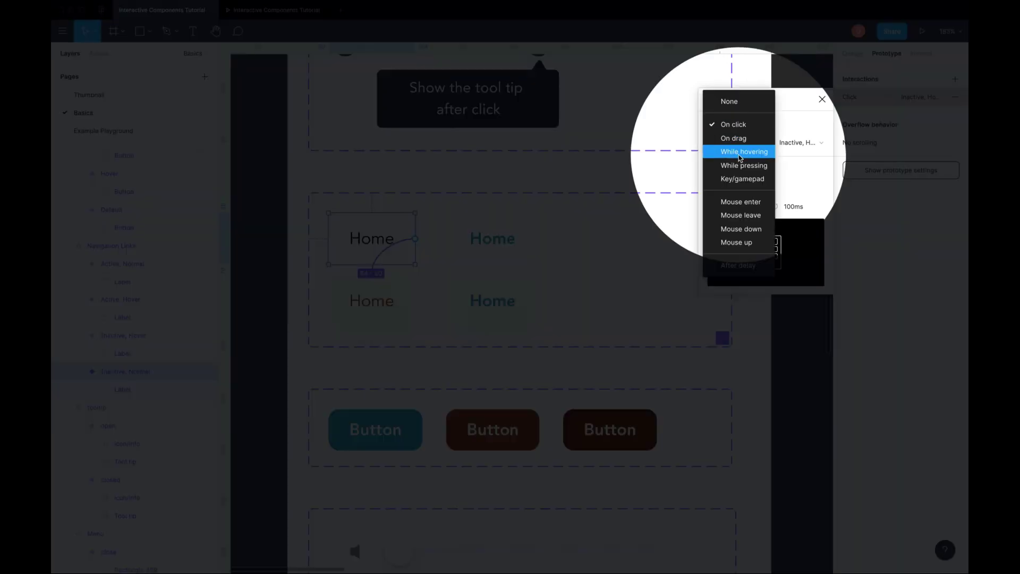
pyautogui.click(743, 151)
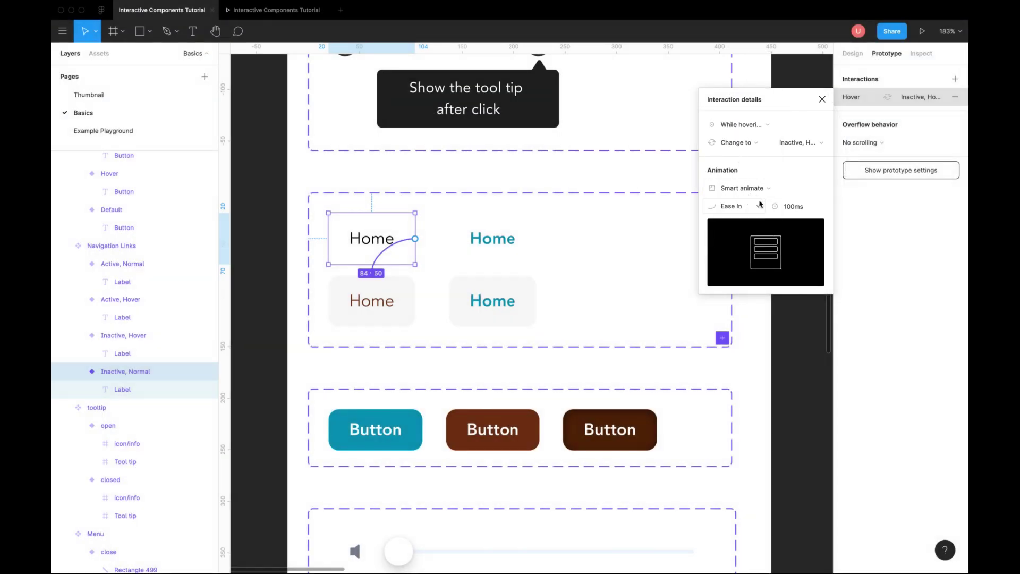
# - Connect the Active Normal Home link to Active Hover with a While hovering trigger
pyautogui.click(493, 238)
pyautogui.moveTo(536, 239); pyautogui.dragTo(492, 296)
pyautogui.click(736, 124)
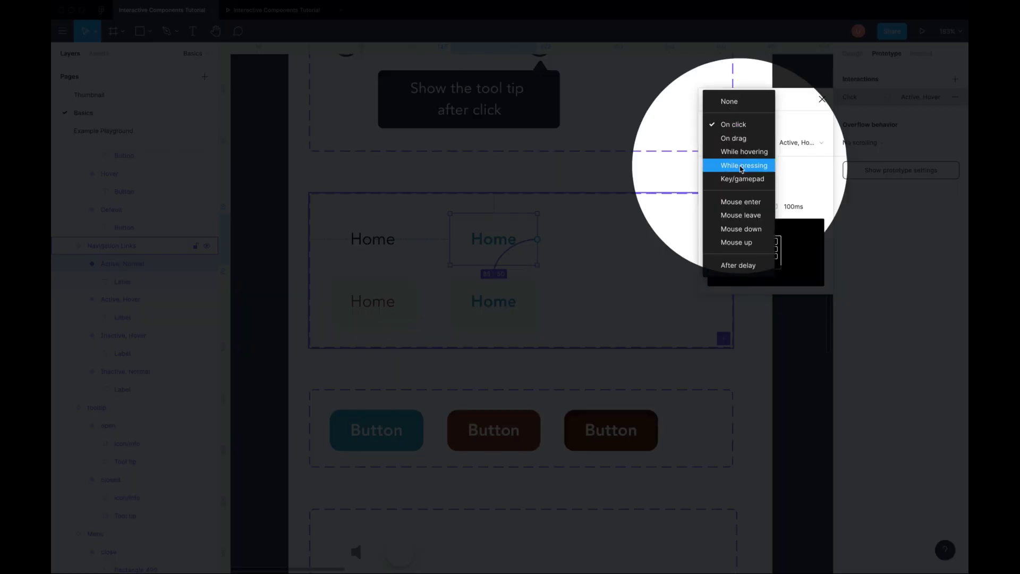
pyautogui.click(744, 151)
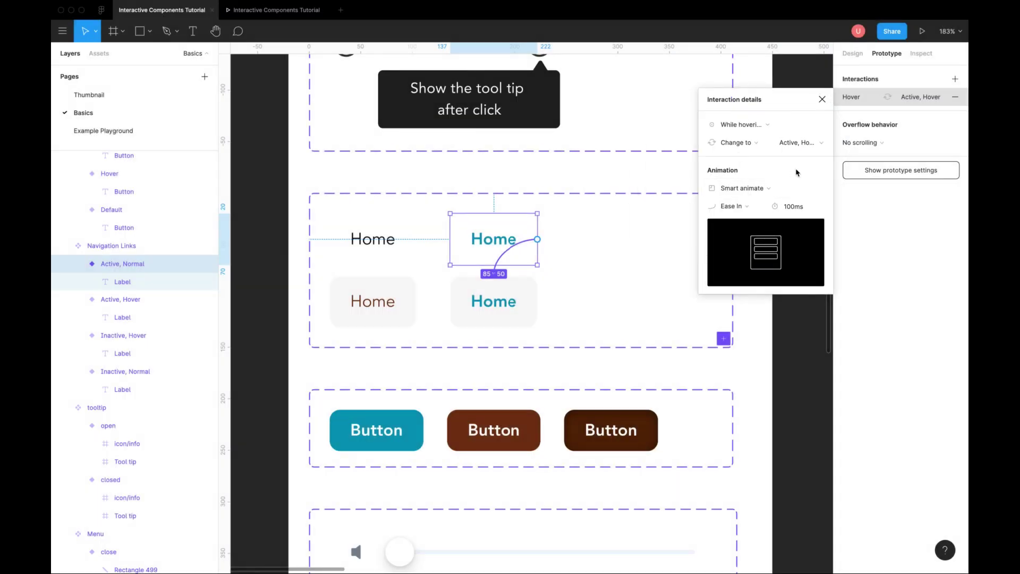
# - Link the Default button variant to Hover with a While hovering trigger
pyautogui.click(420, 359)
pyautogui.scroll(-1, 438, 381)
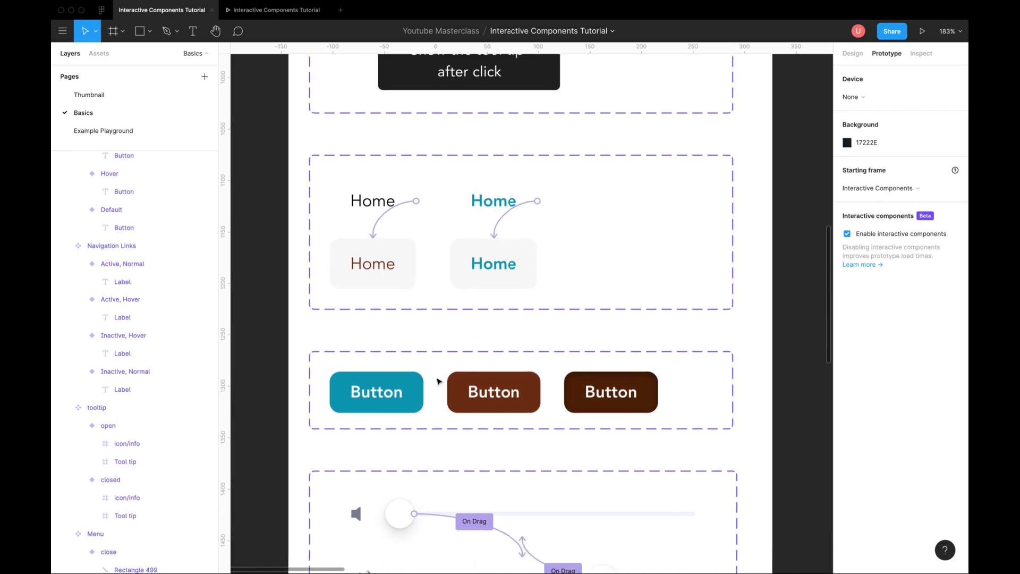
pyautogui.click(438, 381)
pyautogui.scroll(2, 410, 415)
pyautogui.click(412, 391)
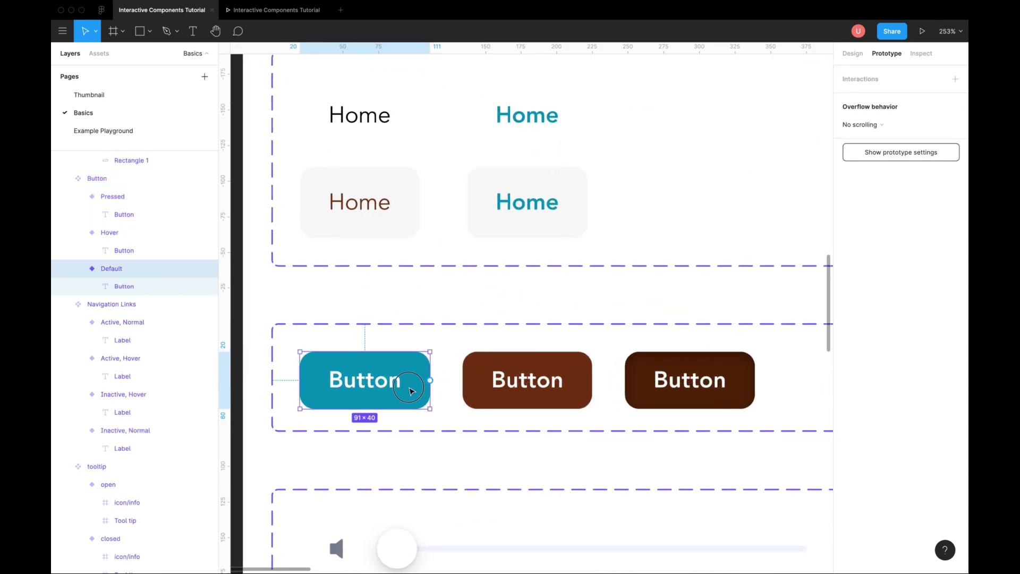
pyautogui.scroll(-1, 420, 388)
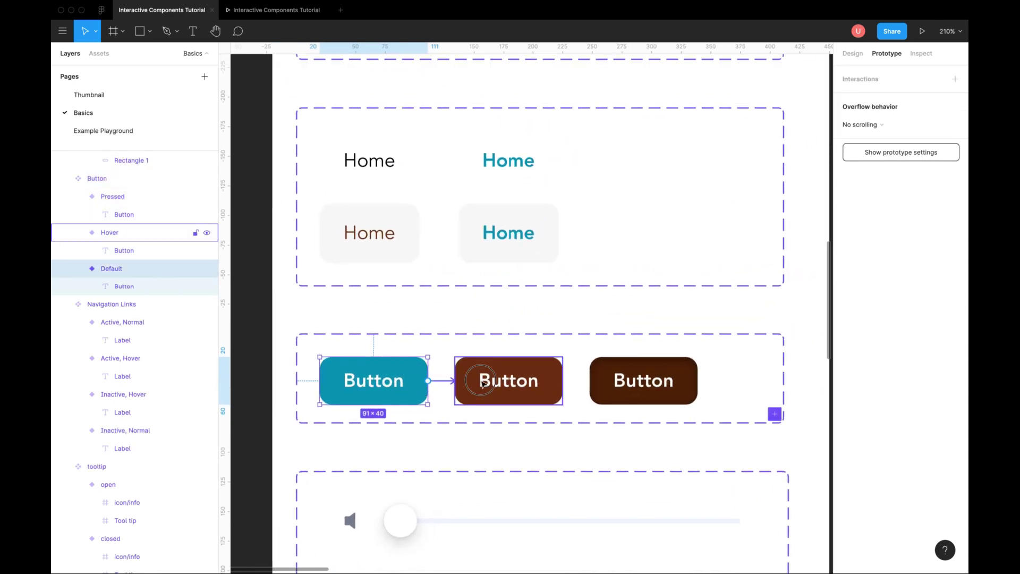
pyautogui.moveTo(429, 381); pyautogui.dragTo(508, 380)
pyautogui.click(729, 127)
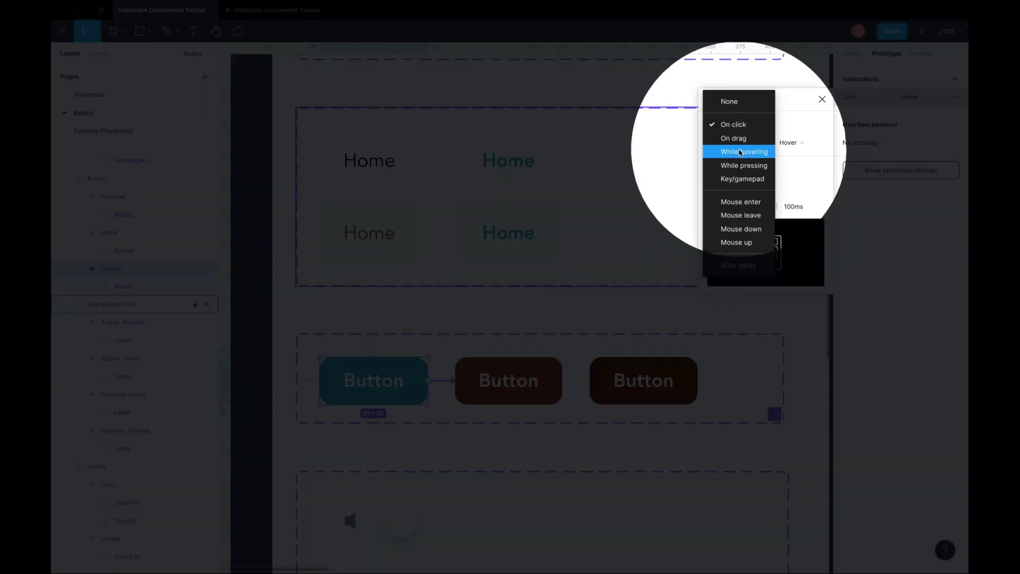
pyautogui.click(739, 154)
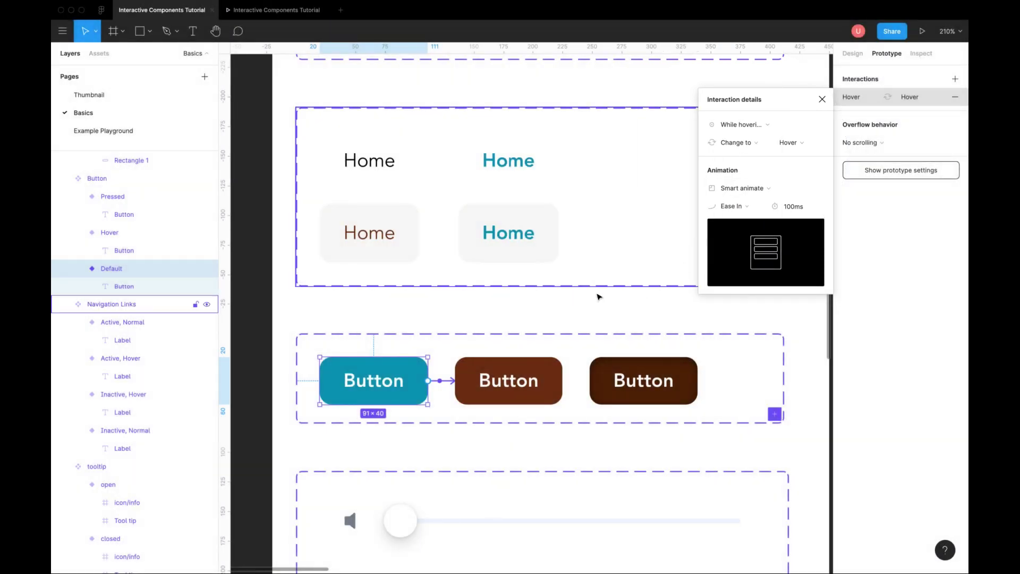
# - Link the Hover button variant to Pressed with a While pressing trigger
pyautogui.click(545, 385)
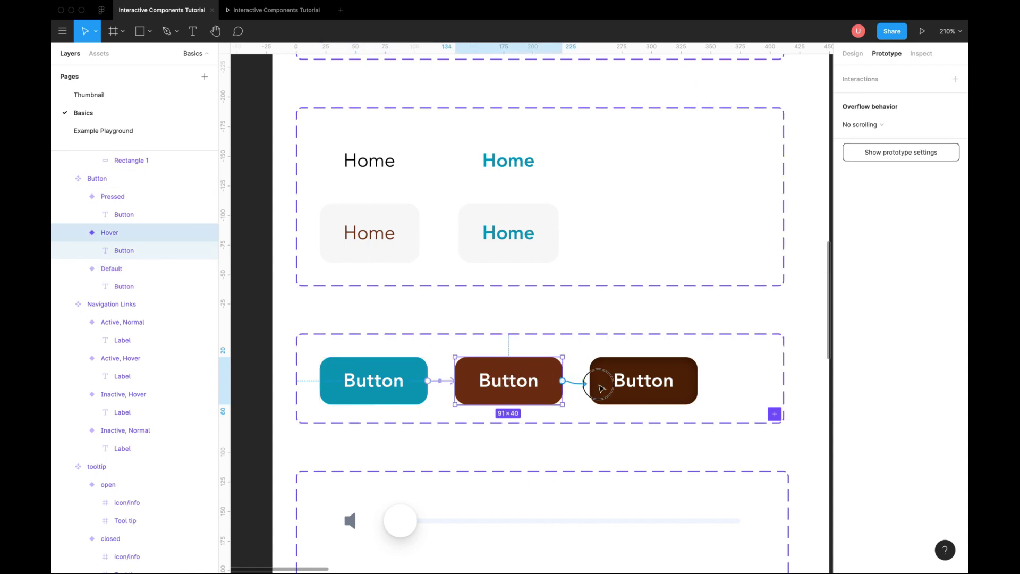
pyautogui.moveTo(561, 381); pyautogui.dragTo(605, 388)
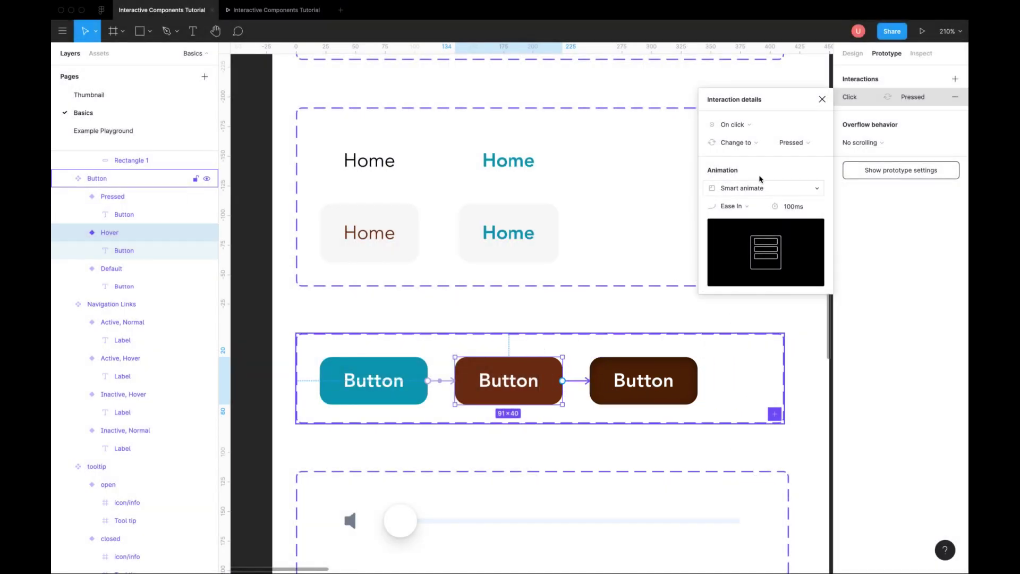
pyautogui.click(734, 124)
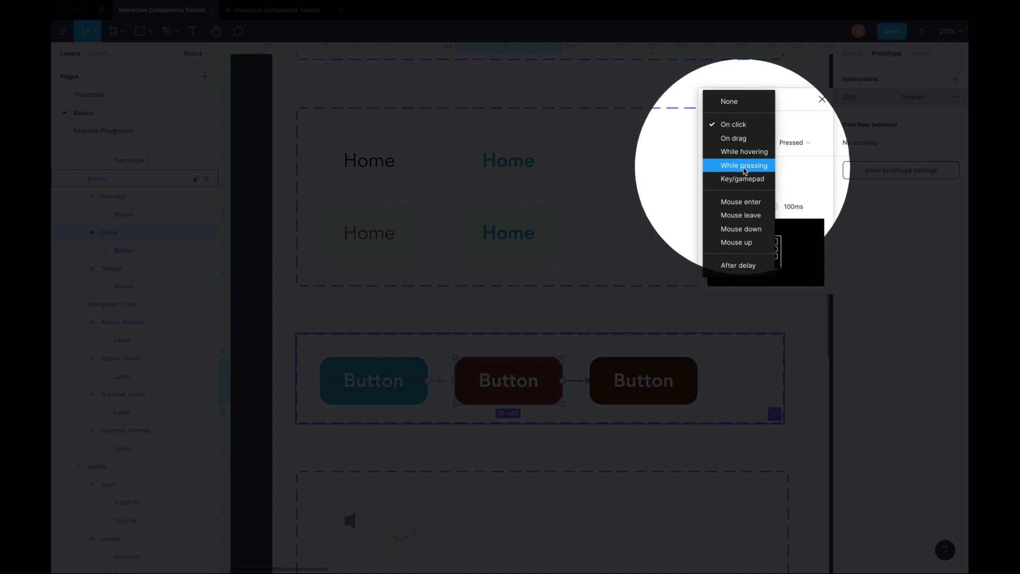
pyautogui.click(744, 165)
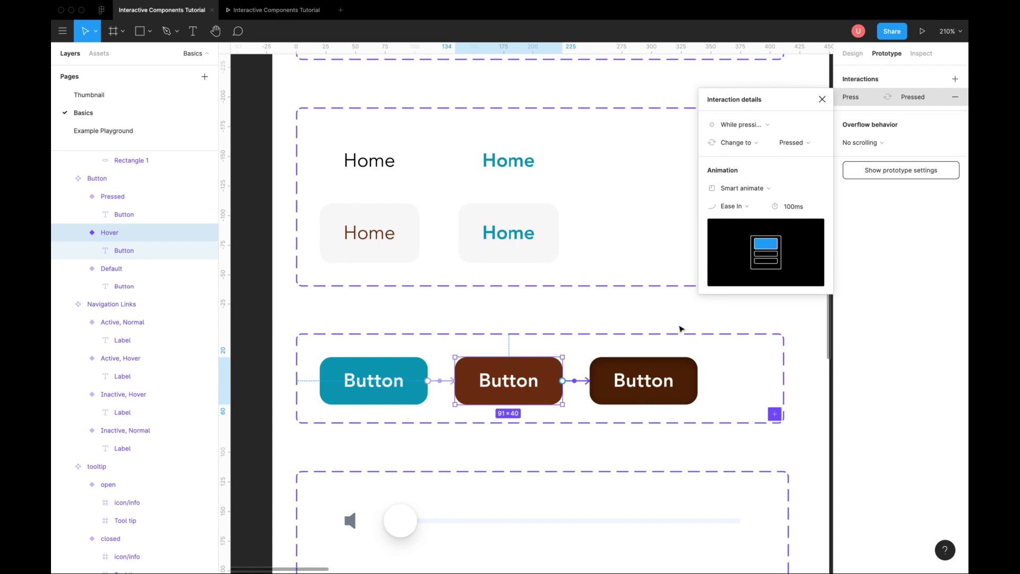
pyautogui.click(660, 318)
pyautogui.scroll(-3, 558, 319)
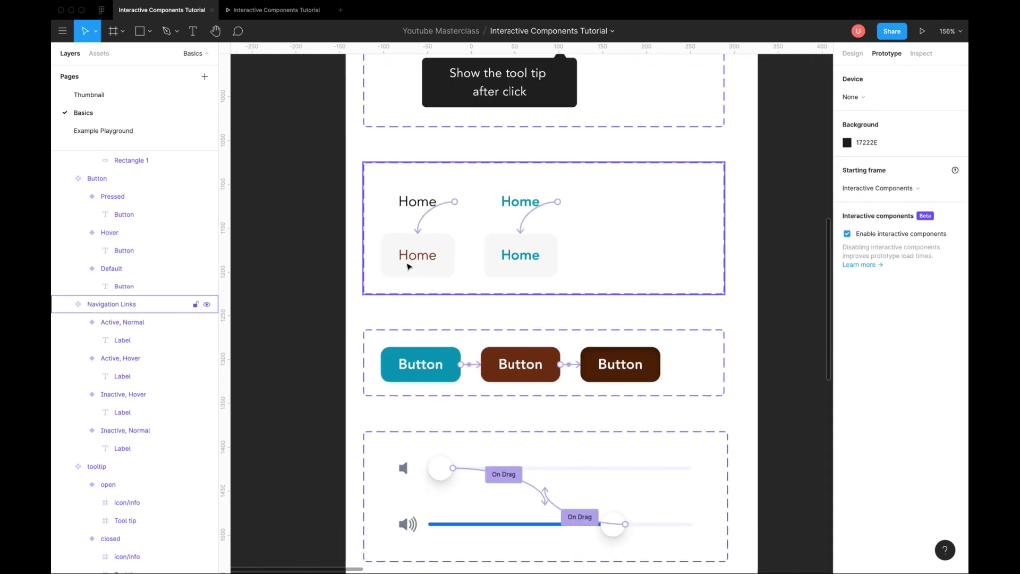
# - On Example Playground, rename the header's Frame 8 link group to 'Auto Layout Navigation'
pyautogui.click(103, 130)
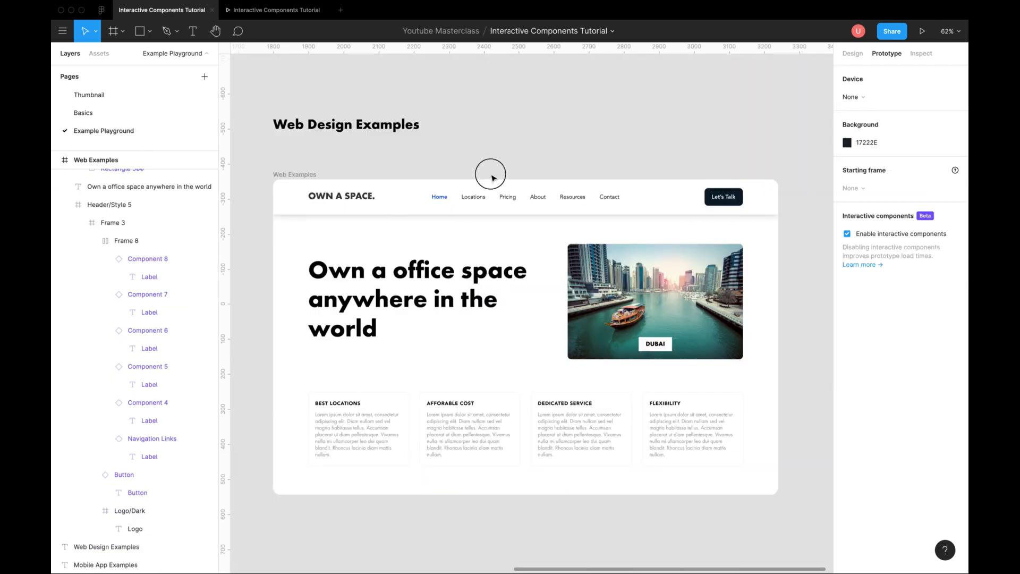
pyautogui.click(439, 196)
pyautogui.scroll(3, 455, 197)
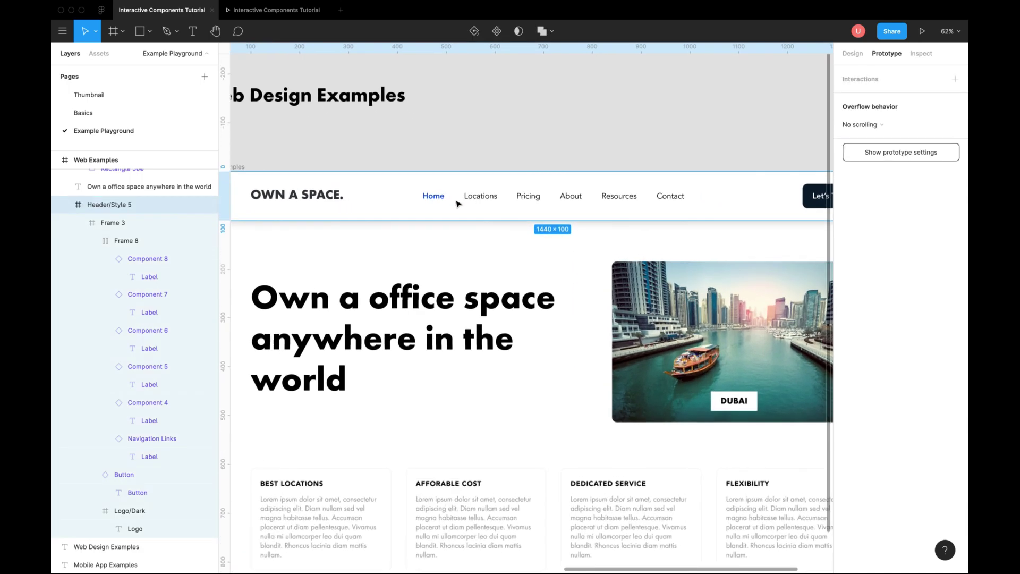
pyautogui.doubleClick(434, 200)
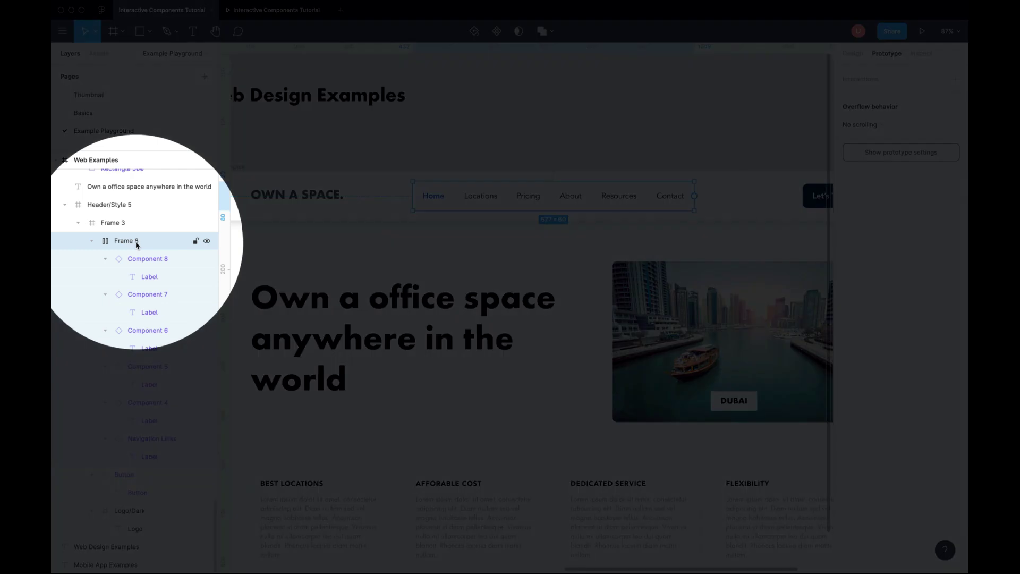
pyautogui.doubleClick(126, 241)
pyautogui.write('Auto Layout Navigation')
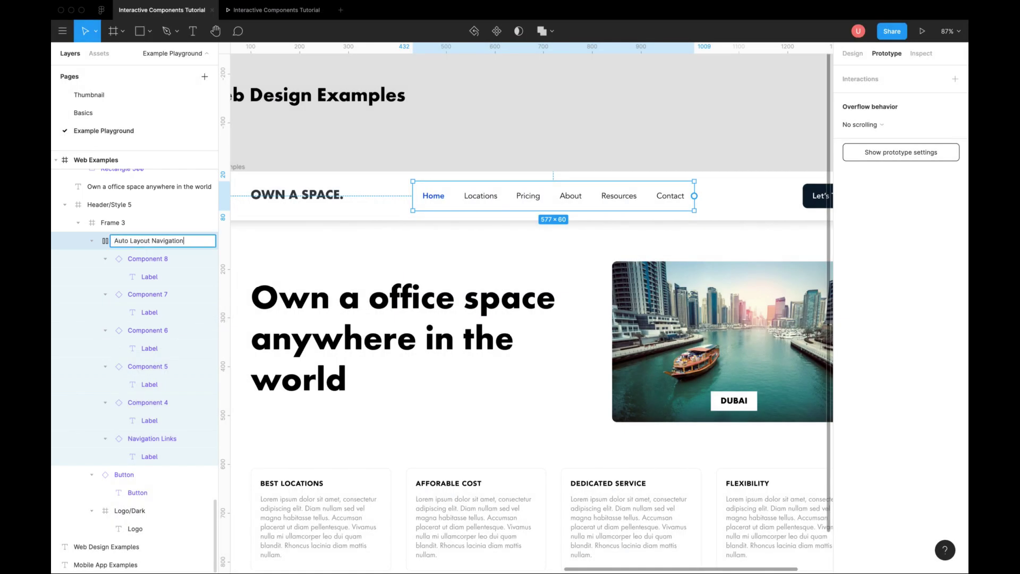
pyautogui.press('Return')
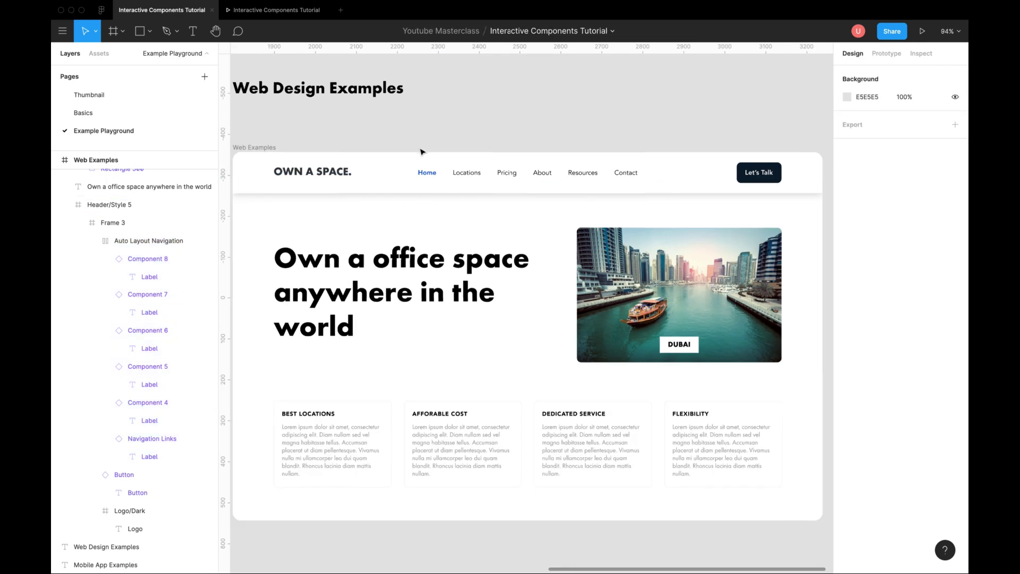
pyautogui.scroll(-5, 434, 187)
# - Present the Web Examples frame as a prototype, then go back to the editor
pyautogui.click(311, 148)
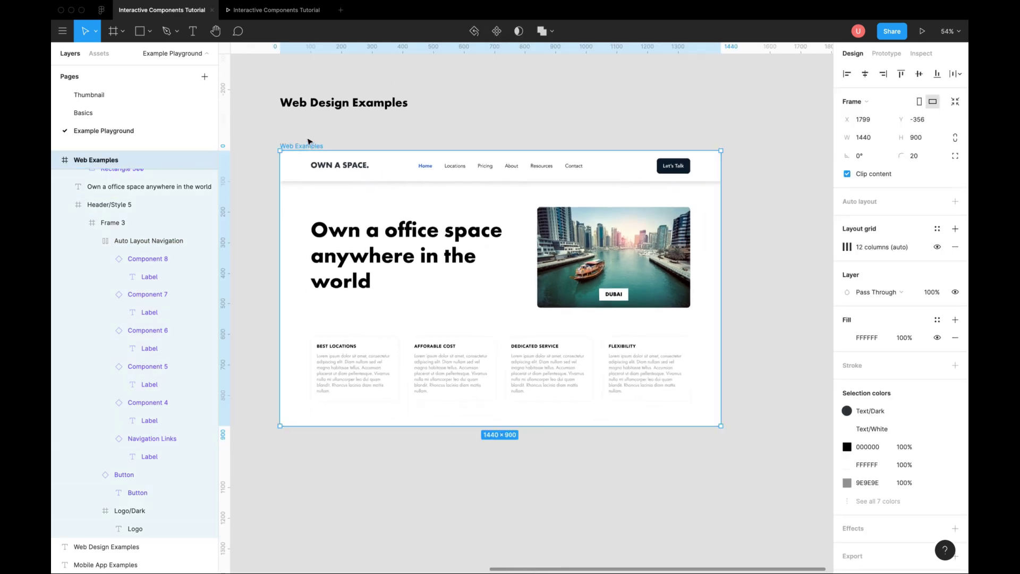
pyautogui.click(921, 30)
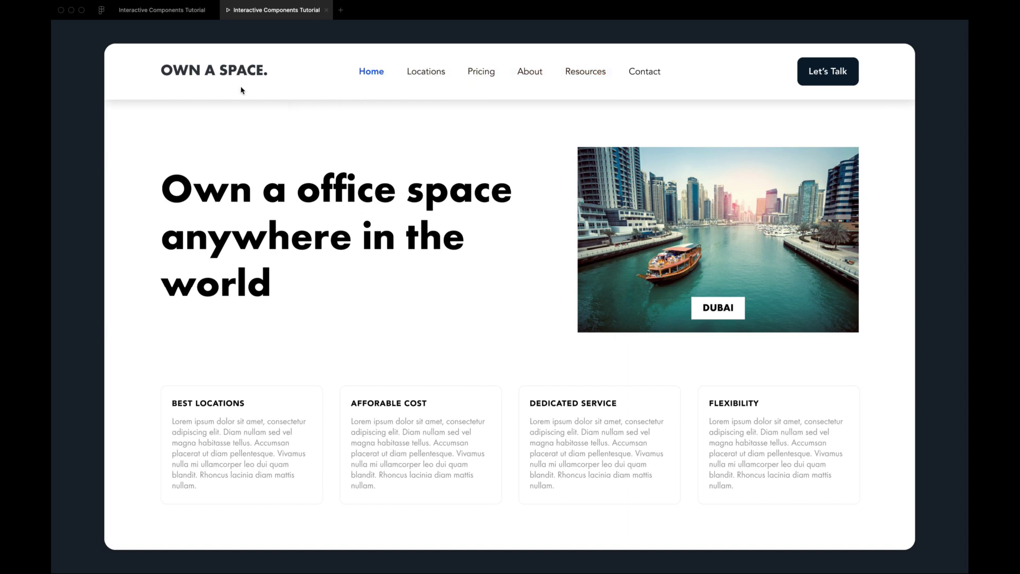
pyautogui.click(162, 9)
# - Inspect the Benefits Card Default and Hover variants on the Basics page
pyautogui.click(83, 112)
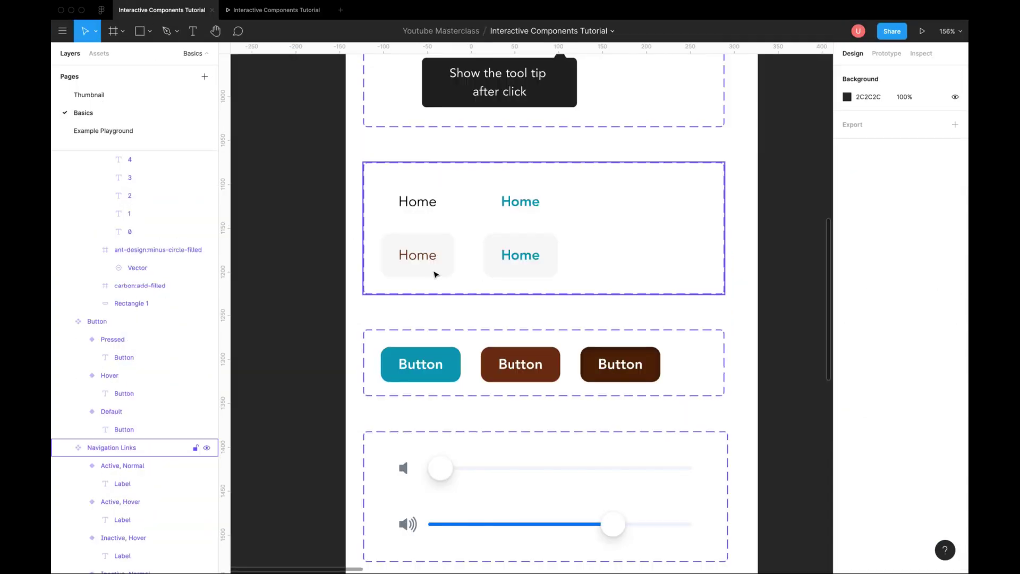
pyautogui.scroll(-5, 434, 274)
pyautogui.moveTo(661, 271)
pyautogui.mouseDown()
pyautogui.moveTo(446, 276)
pyautogui.moveTo(491, 275)
pyautogui.mouseUp()
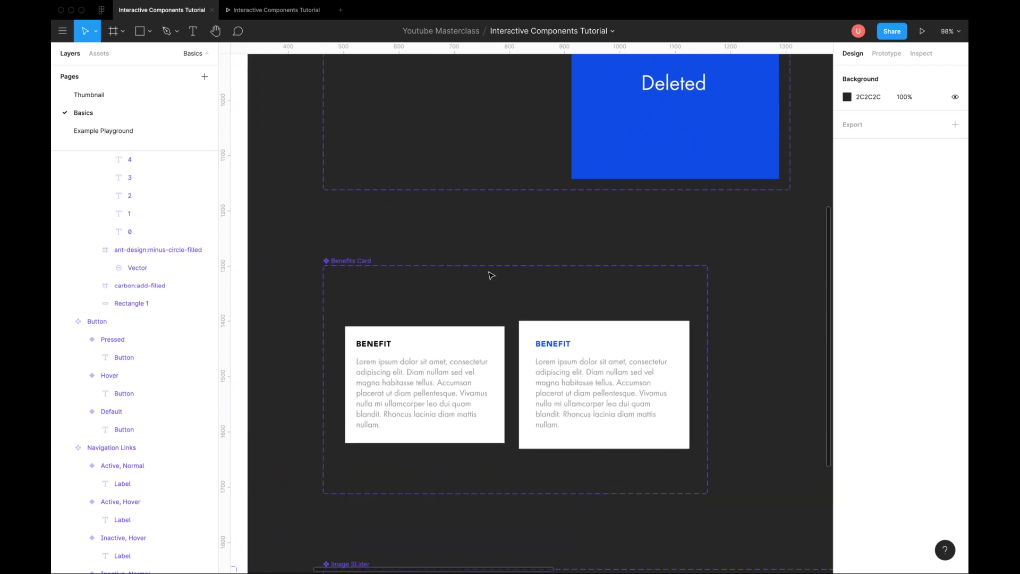
pyautogui.scroll(2, 447, 343)
pyautogui.click(419, 382)
pyautogui.click(594, 349)
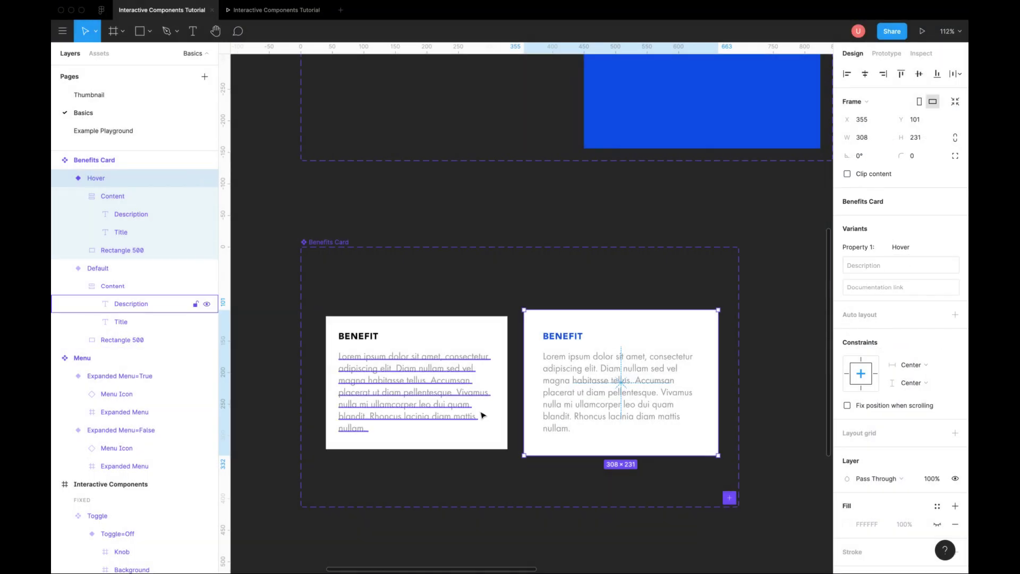
pyautogui.keyDown('shift'); pyautogui.click(482, 415); pyautogui.keyUp('shift')
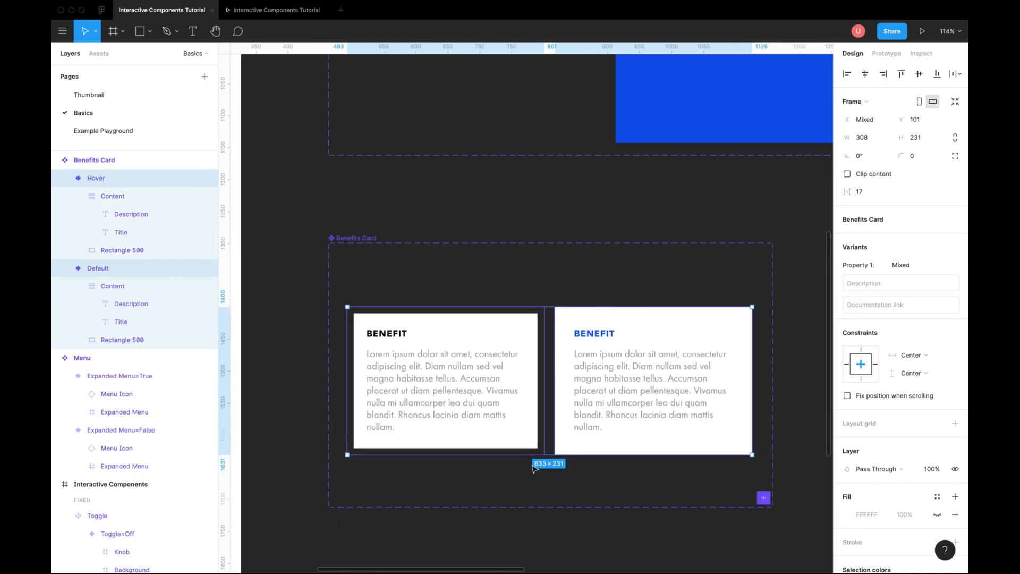
pyautogui.click(532, 437)
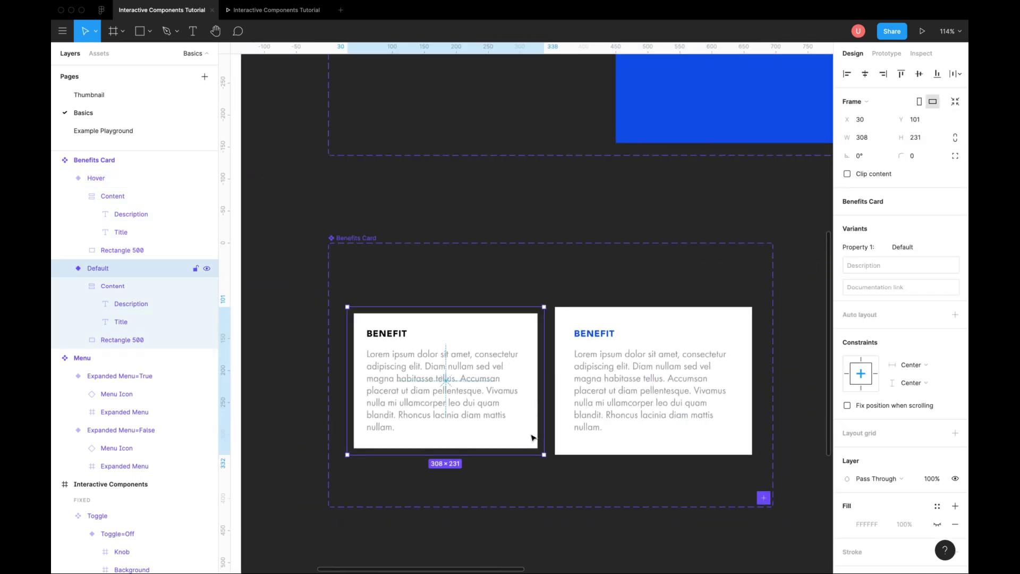
pyautogui.click(113, 286)
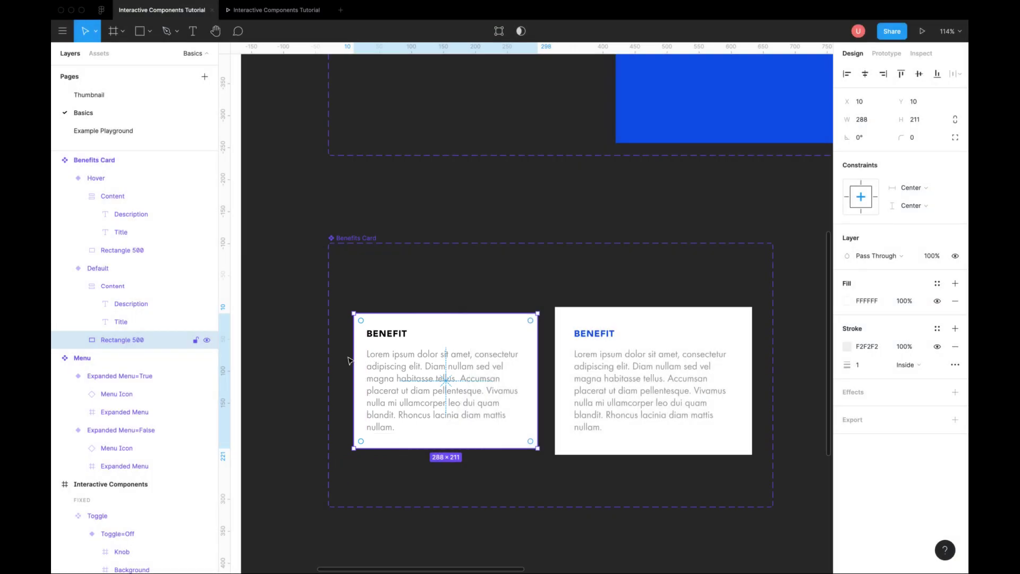
pyautogui.click(340, 337)
pyautogui.press('Escape')
pyautogui.scroll(-2, 374, 306)
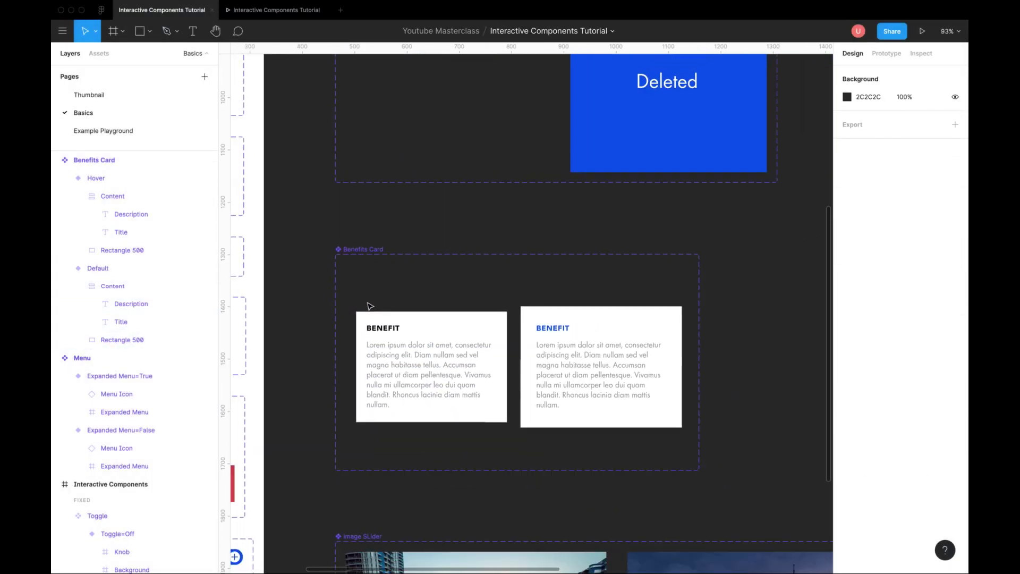
# - Check the Default card's While hovering → Hover interaction, then preview Example Playground
pyautogui.click(431, 364)
pyautogui.click(887, 52)
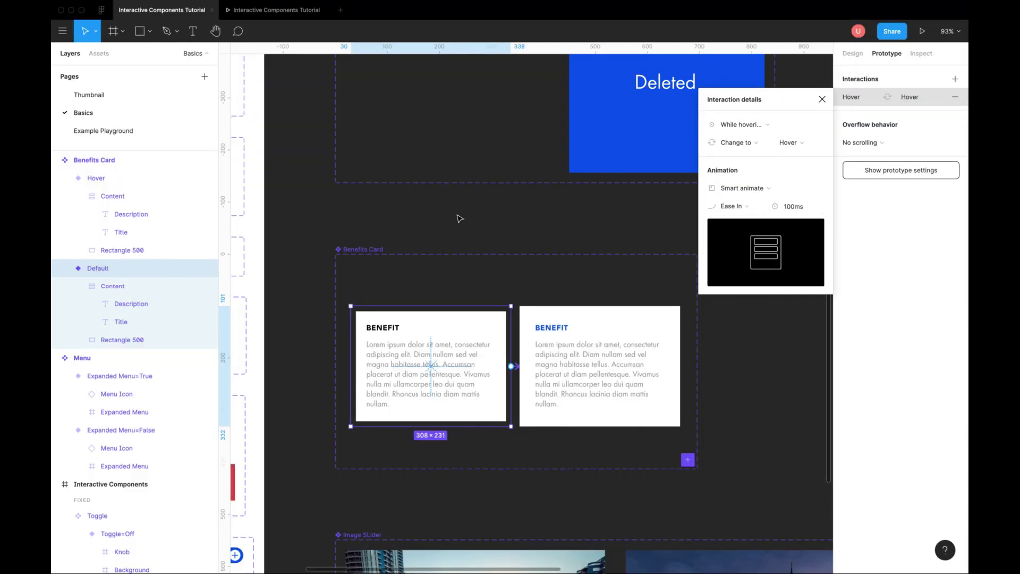
pyautogui.click(104, 131)
pyautogui.click(274, 10)
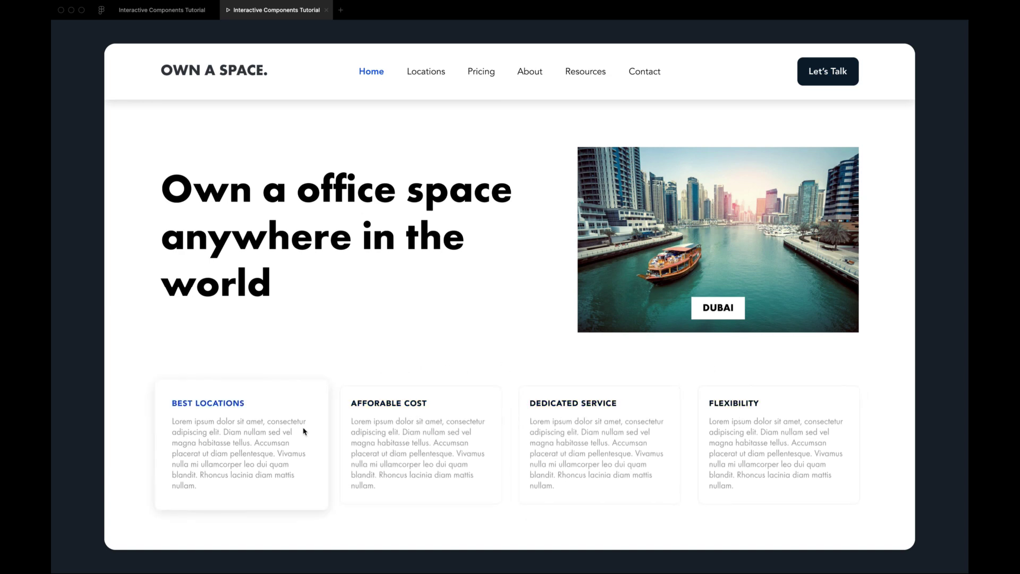
pyautogui.press('Escape')
# - Return to the Basics page and select the Dubai slide of the Image Slider
pyautogui.click(162, 10)
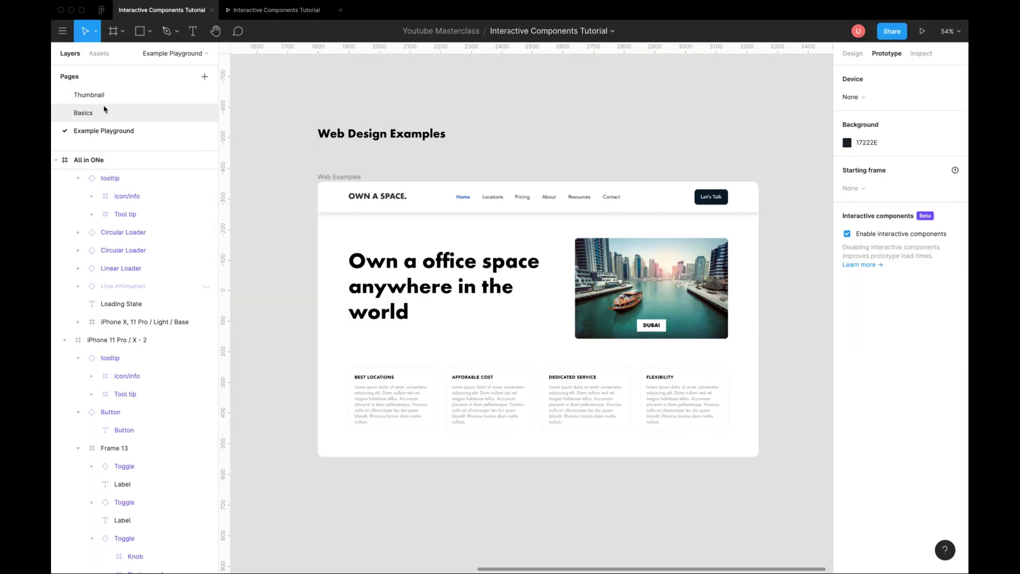
pyautogui.click(82, 112)
pyautogui.click(362, 228)
pyautogui.scroll(-5, 363, 229)
pyautogui.keyDown('ctrl'); pyautogui.scroll(-5, 363, 229); pyautogui.keyUp('ctrl')
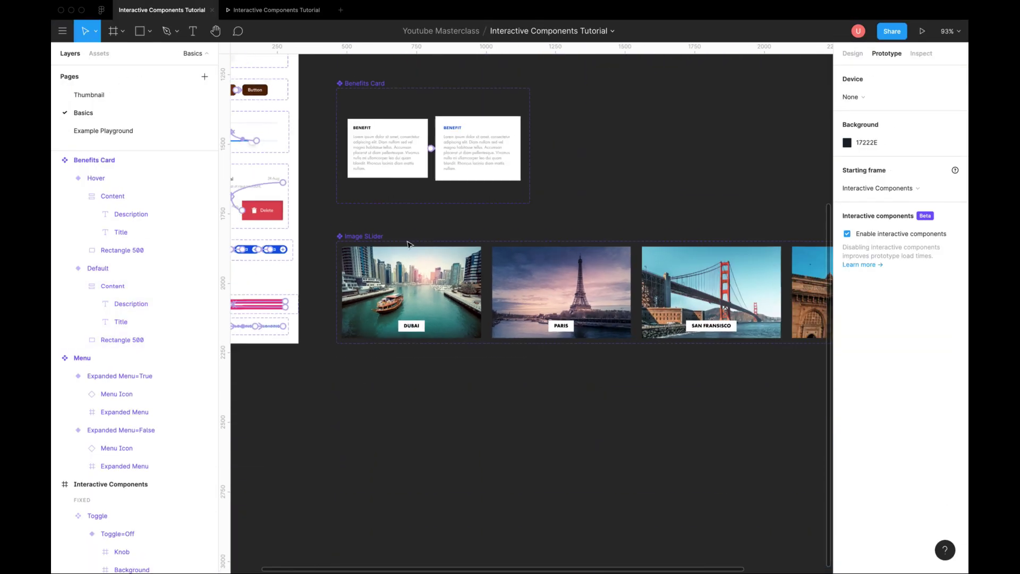
pyautogui.hscroll(-2, 457, 235)
pyautogui.click(342, 295)
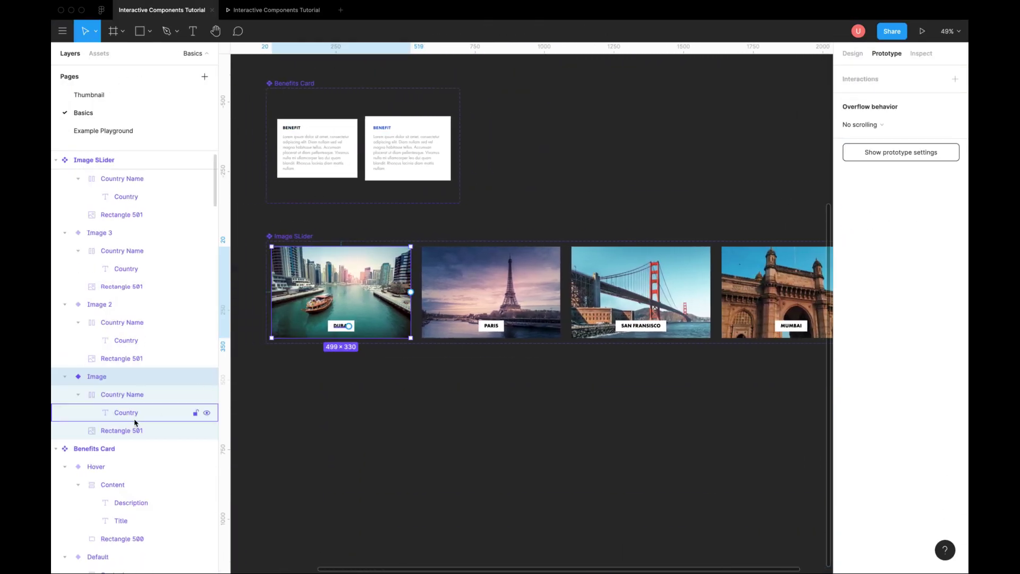
pyautogui.click(122, 395)
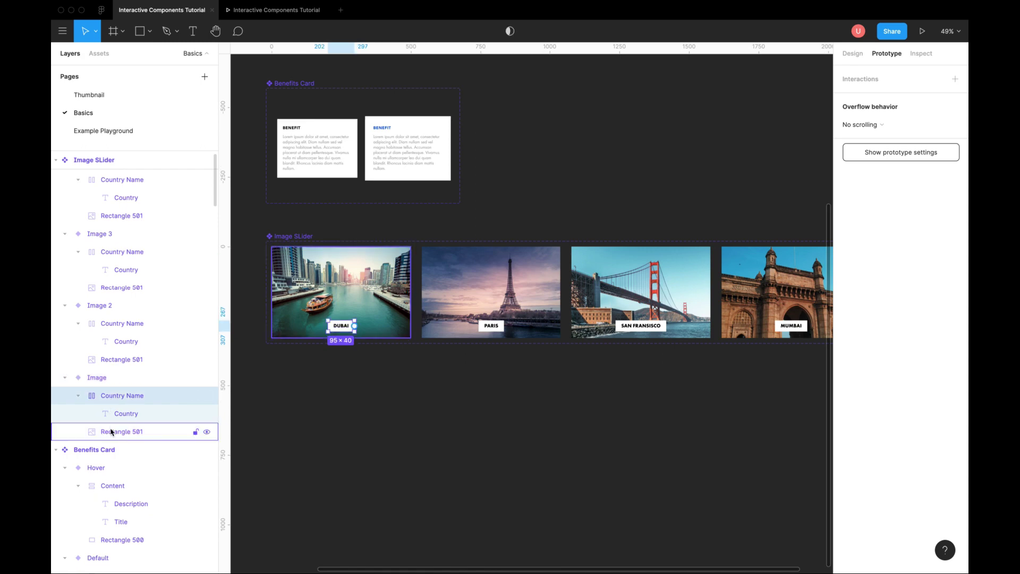
pyautogui.click(343, 279)
pyautogui.scroll(3, 343, 279)
pyautogui.scroll(-2, 351, 279)
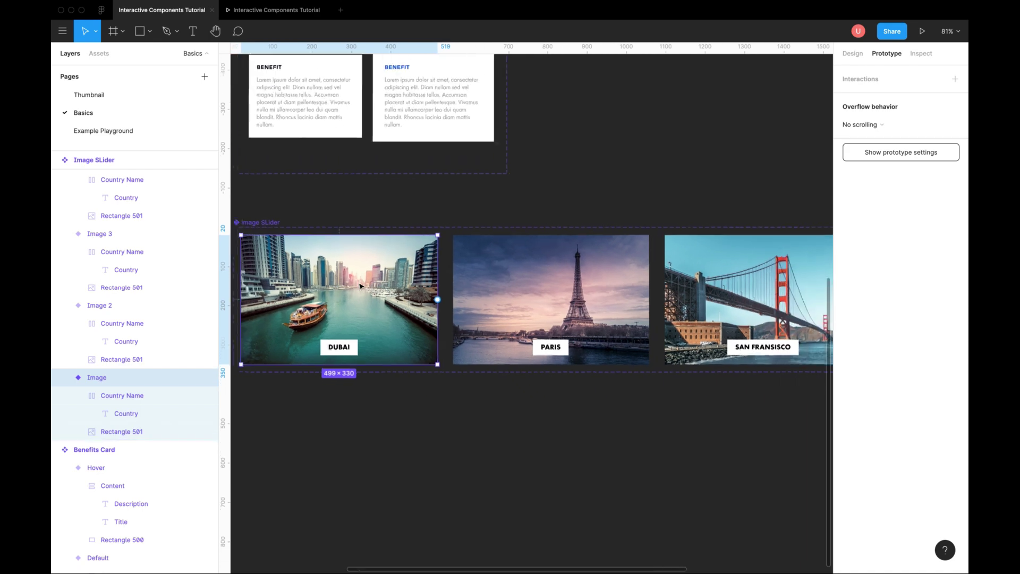
# - Connect the Dubai slide to Paris with an After delay trigger
pyautogui.moveTo(434, 301); pyautogui.dragTo(526, 299)
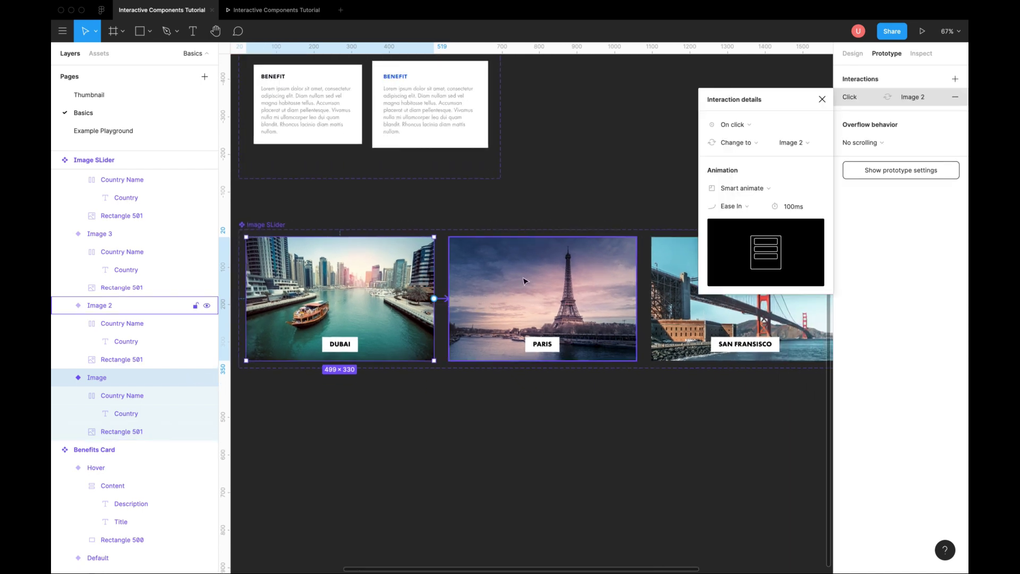
pyautogui.click(741, 120)
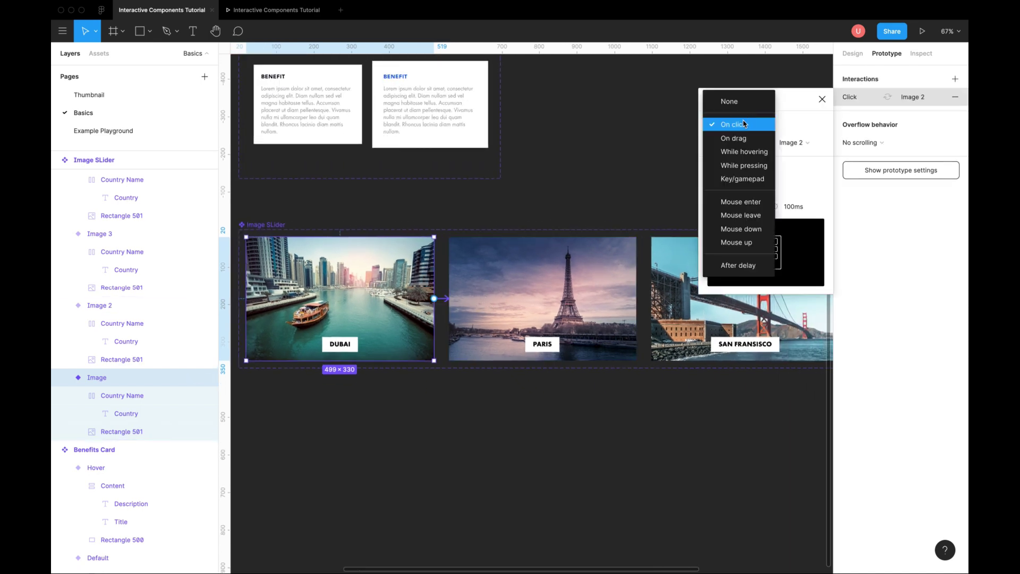
pyautogui.click(737, 264)
pyautogui.write('2000')
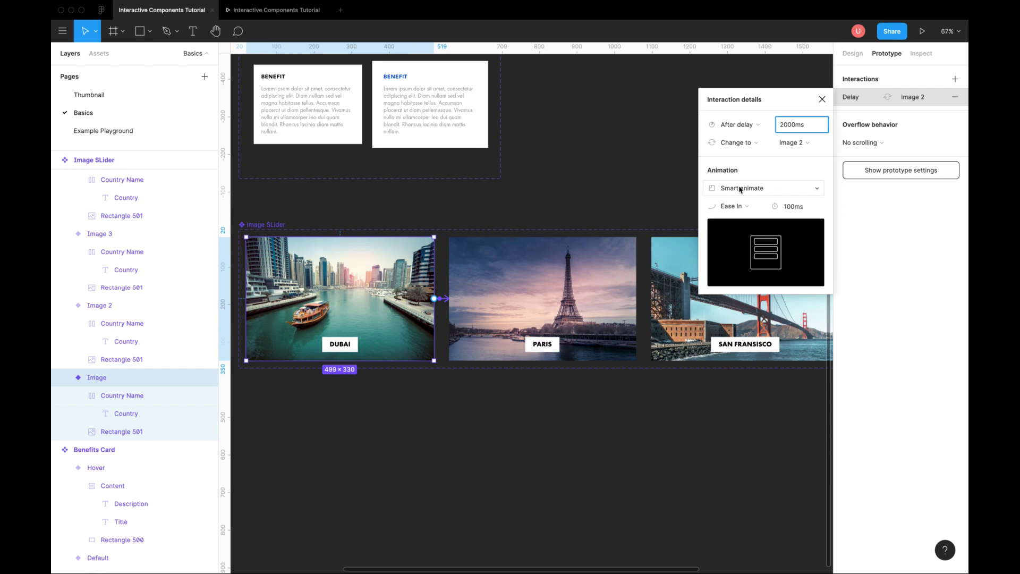
# - Set the remaining slides through Mumbai to advance after a delay, then review the chain
pyautogui.click(542, 302)
pyautogui.click(876, 97)
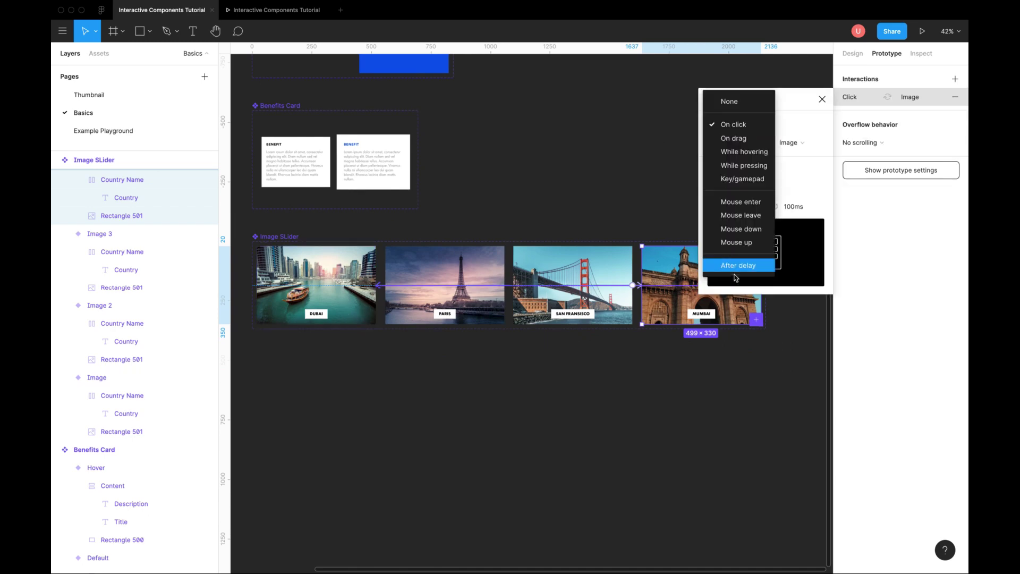
pyautogui.click(735, 265)
pyautogui.click(800, 124)
pyautogui.click(661, 166)
pyautogui.hotkey('shift', '1')
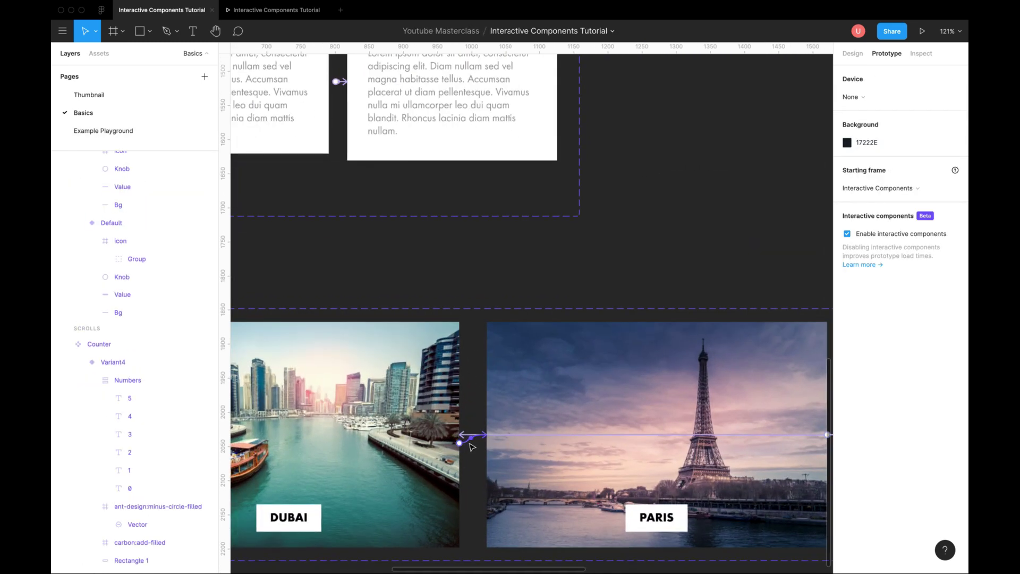
pyautogui.click(471, 439)
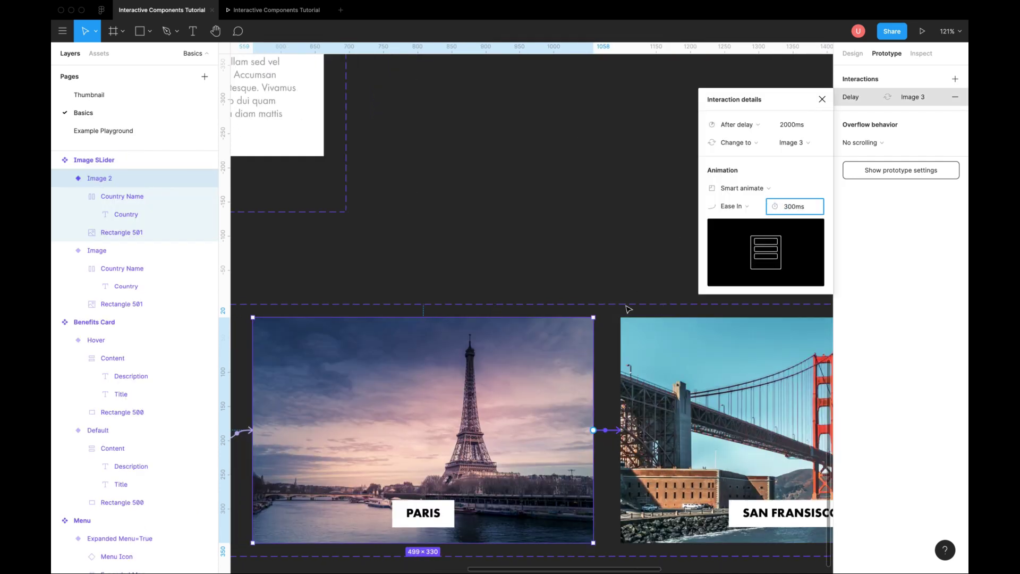
pyautogui.click(713, 435)
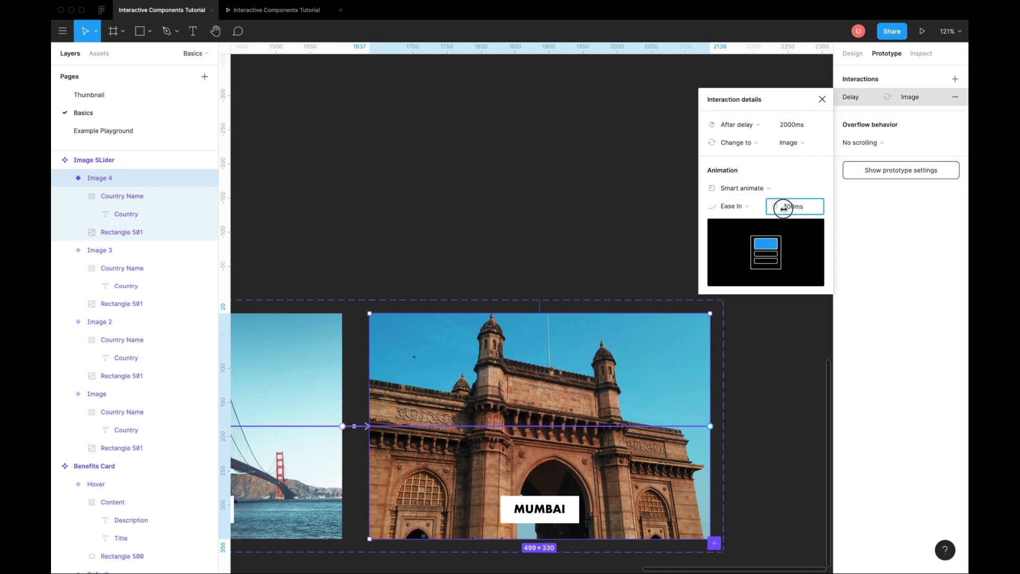
# - Close the interaction details and open the interactive components help article
pyautogui.click(609, 244)
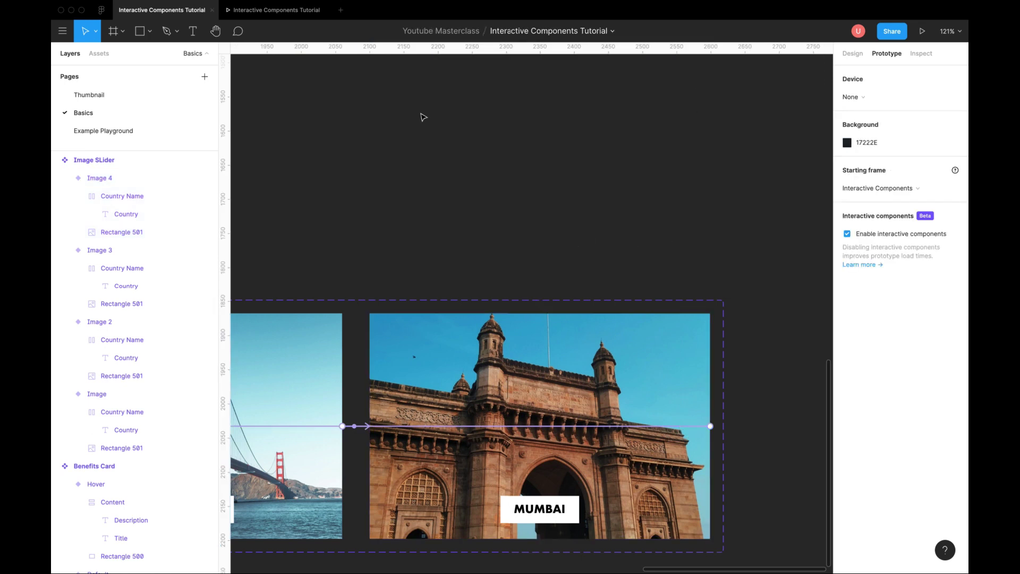
pyautogui.click(279, 6)
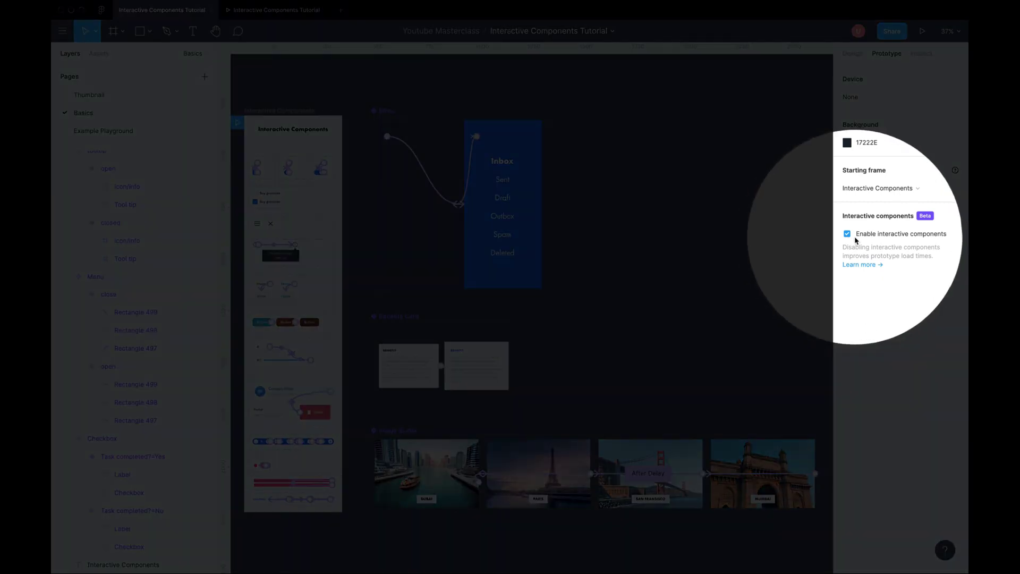
# - Uncheck Enable interactive components in the Prototype panel
pyautogui.click(847, 233)
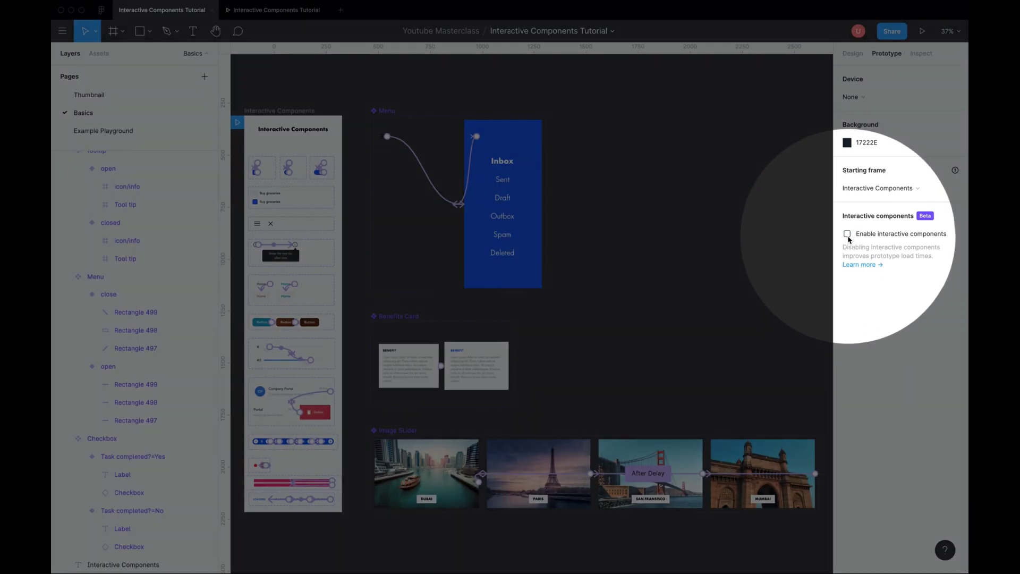